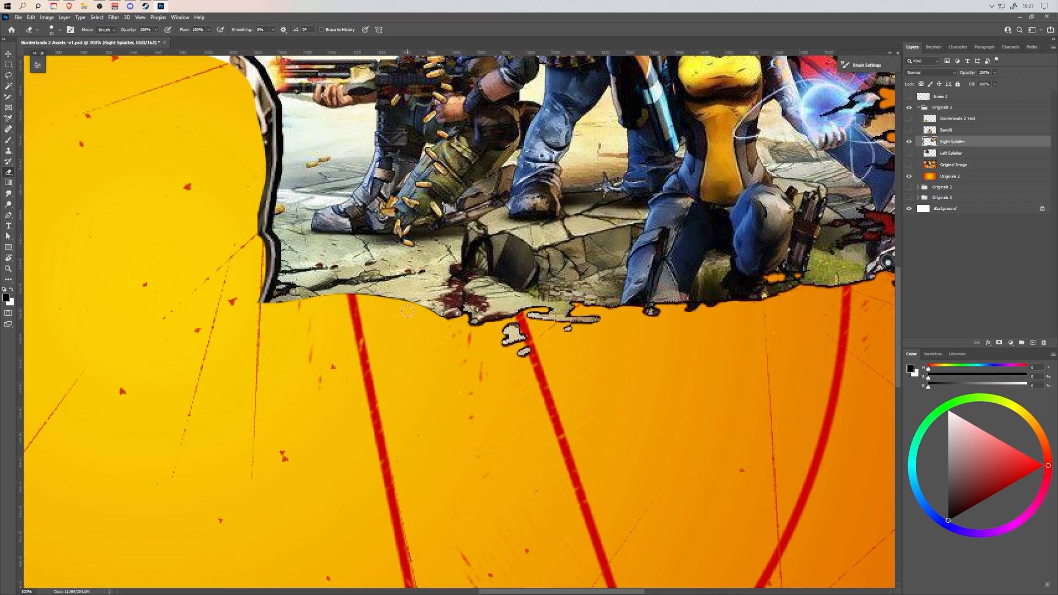
Erase the dark outline along the jagged edge behind the crouching soldier on the Right Splatter layer.
left_click_drag(263, 200, 265, 302)
mouse_move(270, 226)
left_mouse_down()
mouse_move(276, 264)
mouse_move(266, 293)
left_mouse_up()
scroll(267, 293, "up", 5)
mouse_move(183, 133)
left_mouse_down()
mouse_move(234, 166)
mouse_move(237, 177)
mouse_move(220, 176)
mouse_move(248, 177)
mouse_move(269, 209)
mouse_move(270, 335)
mouse_move(255, 322)
mouse_move(260, 229)
mouse_move(277, 260)
left_mouse_up()
scroll(271, 216, "up", 4)
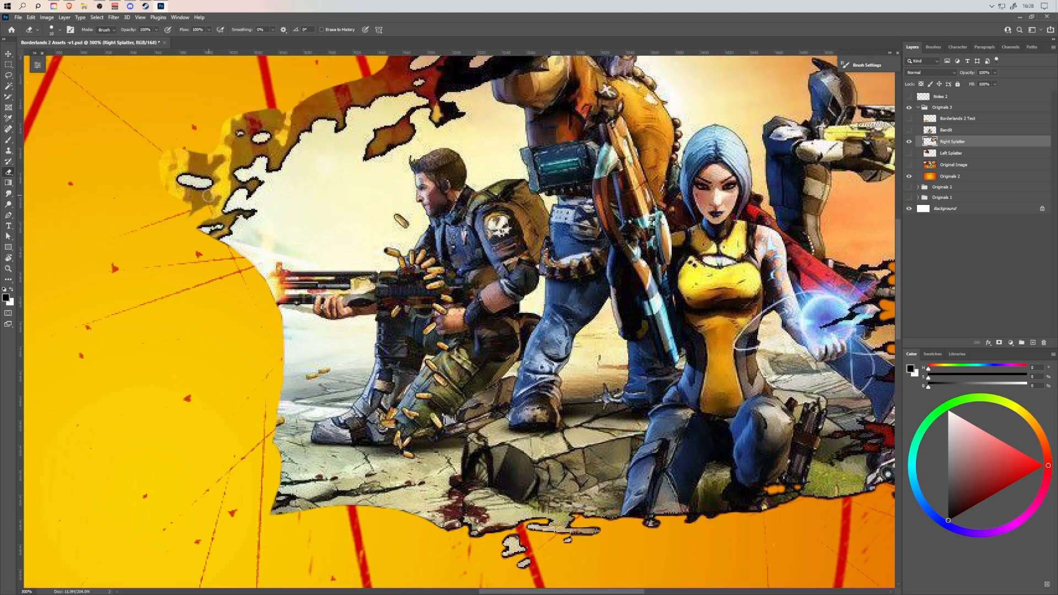
Erase the yellow-brown residue around the outermost white fleck beyond the soldier's rifle and save the document.
mouse_move(219, 197)
left_mouse_down()
mouse_move(194, 213)
mouse_move(212, 194)
mouse_move(190, 192)
mouse_move(165, 163)
mouse_move(179, 154)
mouse_move(178, 175)
mouse_move(218, 177)
mouse_move(179, 158)
left_mouse_up()
mouse_move(283, 111)
left_mouse_down()
mouse_move(220, 127)
mouse_move(229, 187)
mouse_move(206, 222)
left_mouse_up()
left_click(18, 17)
left_click(33, 101)
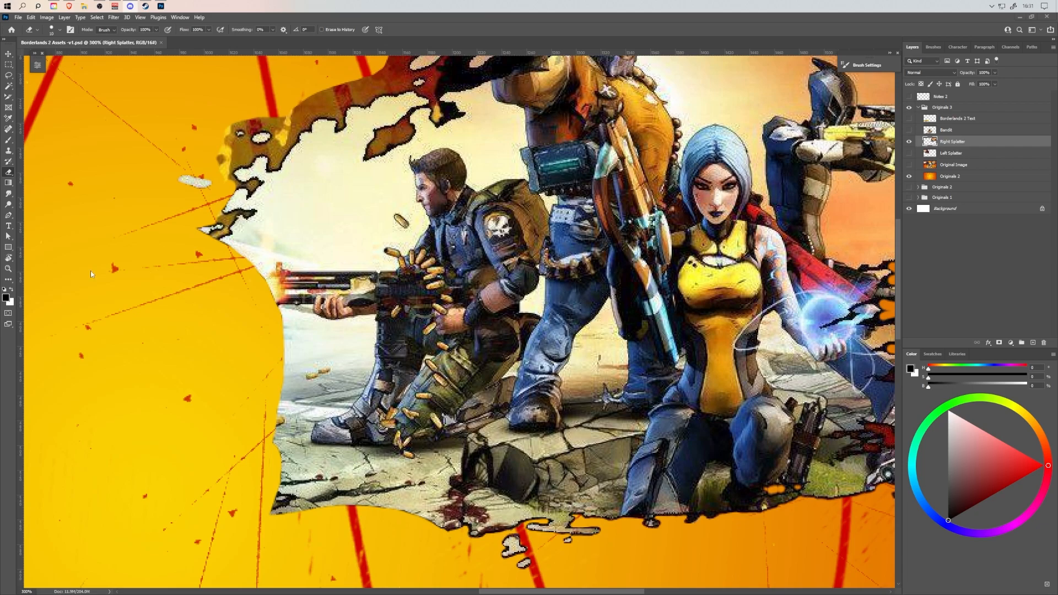
Erase the brown residue between and around the white splatter flecks just above the soldier's rifle barrel.
mouse_move(323, 94)
left_mouse_down()
mouse_move(246, 123)
mouse_move(226, 141)
mouse_move(229, 166)
mouse_move(247, 159)
mouse_move(235, 145)
mouse_move(227, 178)
left_mouse_up()
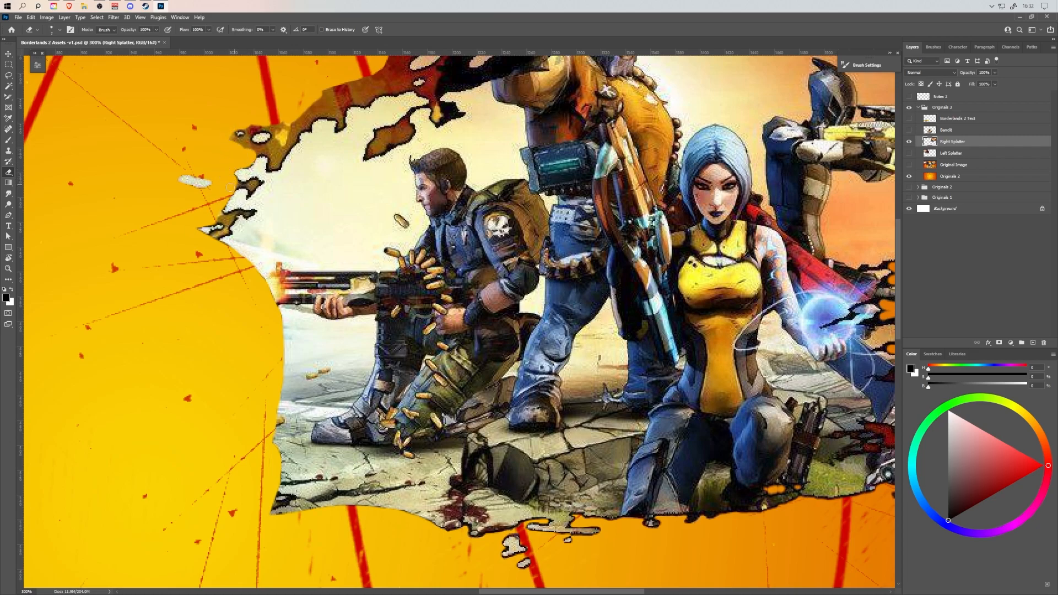
mouse_move(257, 185)
left_mouse_down()
mouse_move(238, 188)
mouse_move(255, 181)
left_mouse_up()
mouse_move(223, 214)
left_mouse_down()
mouse_move(251, 215)
mouse_move(223, 215)
mouse_move(237, 218)
mouse_move(216, 238)
mouse_move(235, 222)
left_mouse_up()
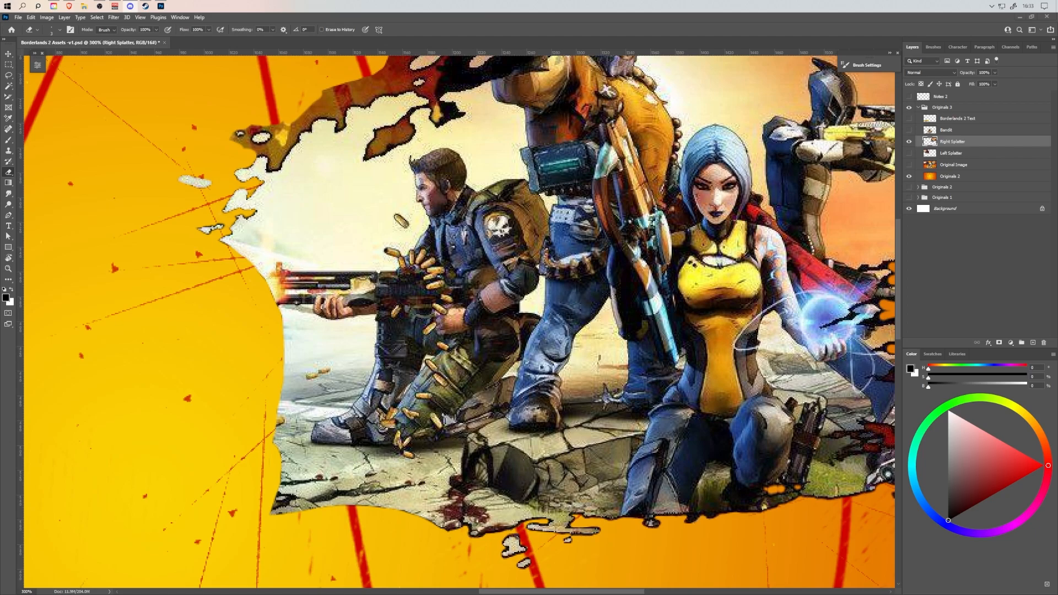
Erase the brown residue along the jagged splatter edge above and behind the crouching soldier's head.
left_click(626, 21)
mouse_move(236, 131)
left_mouse_down()
mouse_move(276, 165)
mouse_move(295, 136)
mouse_move(281, 152)
mouse_move(276, 129)
mouse_move(285, 129)
mouse_move(248, 126)
mouse_move(275, 134)
mouse_move(251, 142)
left_mouse_up()
mouse_move(304, 98)
left_mouse_down()
mouse_move(364, 102)
mouse_move(342, 91)
mouse_move(297, 125)
left_mouse_up()
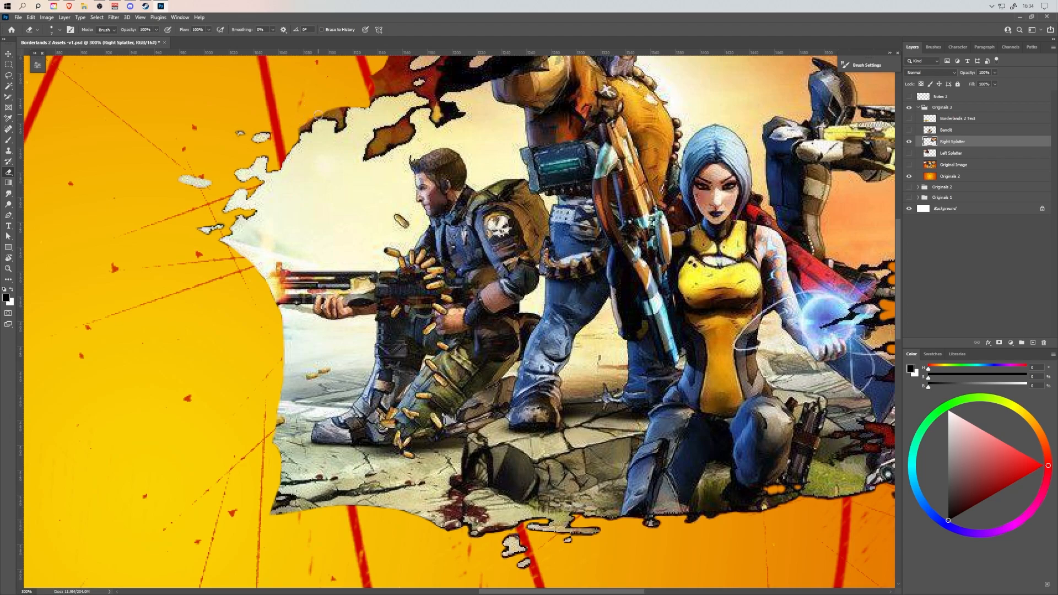
mouse_move(293, 132)
left_mouse_down()
mouse_move(348, 107)
mouse_move(337, 128)
mouse_move(343, 247)
mouse_move(319, 223)
mouse_move(353, 224)
mouse_move(343, 177)
mouse_move(344, 212)
mouse_move(388, 166)
mouse_move(413, 172)
mouse_move(381, 101)
mouse_move(362, 216)
left_mouse_up()
Erase the outer red residue around the flecks beside the raised weapon and the brown patch above the soldier's head.
key("bracketright")
key("bracketright")
key("bracketright")
key("bracketright")
key("bracketright")
key("bracketright")
key("bracketright")
key("bracketright")
mouse_move(366, 158)
left_mouse_down()
mouse_move(353, 148)
mouse_move(386, 96)
mouse_move(575, 98)
mouse_move(634, 69)
left_mouse_up()
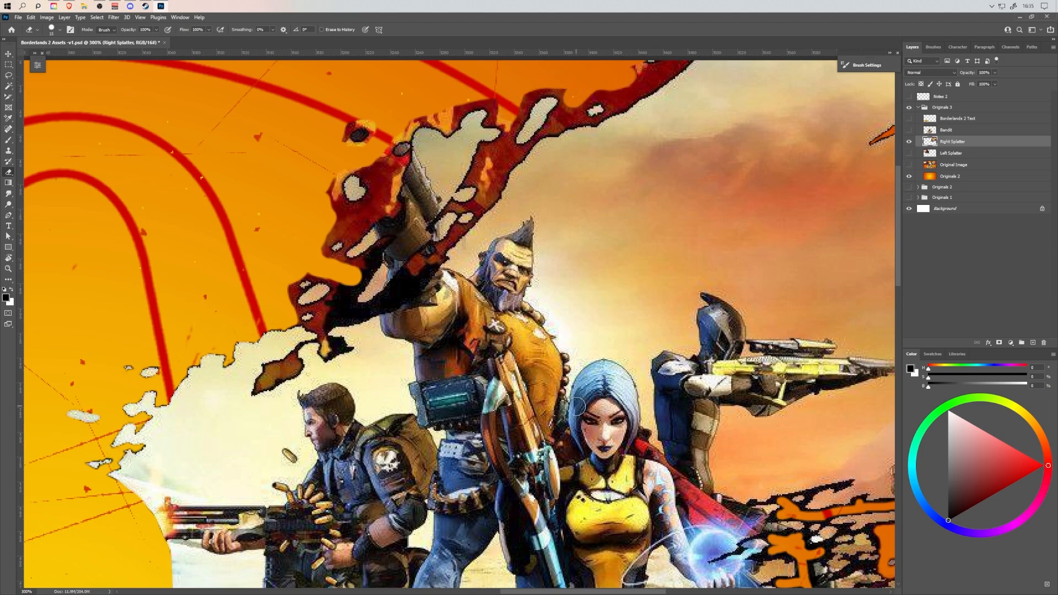
key("bracketleft")
key("bracketleft")
key("bracketleft")
mouse_move(330, 172)
left_mouse_down()
mouse_move(341, 199)
mouse_move(350, 175)
mouse_move(372, 174)
mouse_move(358, 226)
mouse_move(324, 247)
mouse_move(292, 301)
mouse_move(335, 282)
mouse_move(317, 298)
mouse_move(306, 275)
mouse_move(297, 301)
mouse_move(299, 321)
mouse_move(314, 328)
mouse_move(337, 300)
mouse_move(324, 335)
left_mouse_up()
mouse_move(261, 383)
left_mouse_down()
mouse_move(297, 362)
mouse_move(289, 376)
mouse_move(277, 378)
mouse_move(290, 363)
mouse_move(270, 379)
left_mouse_up()
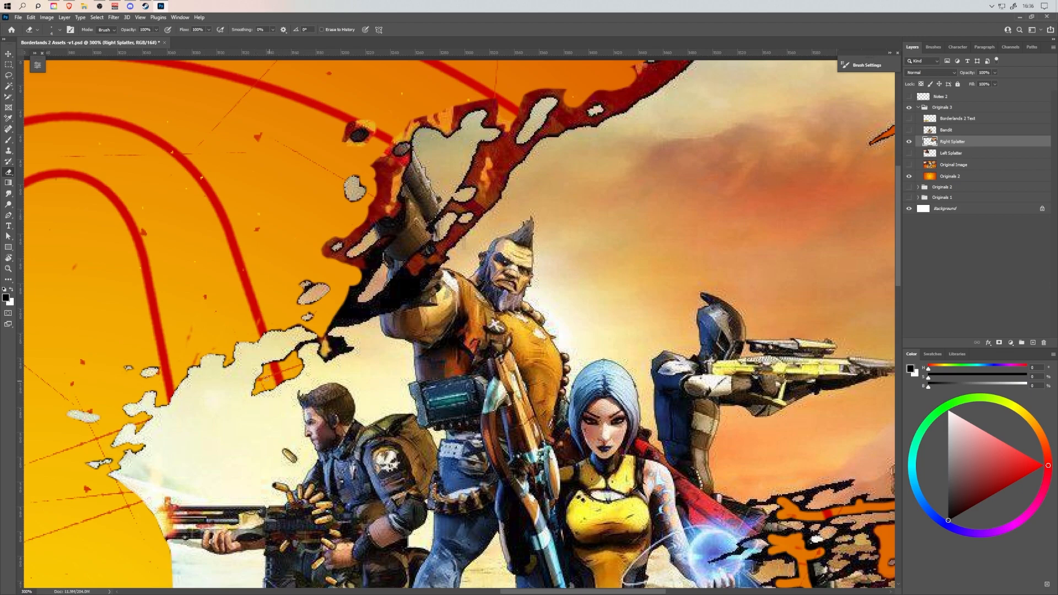
Erase the dark outlines and remaining red residue around the flecks between the soldier and the raised weapon.
mouse_move(289, 325)
left_mouse_down()
mouse_move(297, 349)
mouse_move(317, 339)
mouse_move(309, 329)
left_mouse_up()
mouse_move(302, 290)
left_mouse_down()
mouse_move(314, 282)
mouse_move(318, 302)
left_mouse_up()
left_click_drag(292, 354, 273, 362)
mouse_move(322, 337)
left_mouse_down()
mouse_move(348, 349)
mouse_move(334, 355)
mouse_move(322, 345)
mouse_move(341, 350)
mouse_move(325, 334)
mouse_move(352, 330)
mouse_move(324, 328)
mouse_move(387, 310)
mouse_move(383, 295)
mouse_move(346, 318)
mouse_move(388, 303)
mouse_move(393, 287)
mouse_move(338, 312)
mouse_move(372, 259)
mouse_move(318, 253)
mouse_move(327, 236)
mouse_move(360, 226)
mouse_move(370, 163)
mouse_move(293, 294)
mouse_move(356, 113)
mouse_move(343, 135)
mouse_move(366, 122)
mouse_move(366, 146)
mouse_move(342, 140)
mouse_move(383, 188)
mouse_move(345, 227)
mouse_move(396, 163)
mouse_move(372, 137)
left_mouse_up()
mouse_move(419, 263)
left_mouse_down()
mouse_move(394, 284)
mouse_move(397, 300)
mouse_move(420, 260)
mouse_move(379, 249)
mouse_move(383, 237)
mouse_move(329, 251)
mouse_move(342, 246)
mouse_move(341, 257)
mouse_move(389, 204)
mouse_move(394, 213)
mouse_move(402, 162)
mouse_move(388, 146)
left_mouse_up()
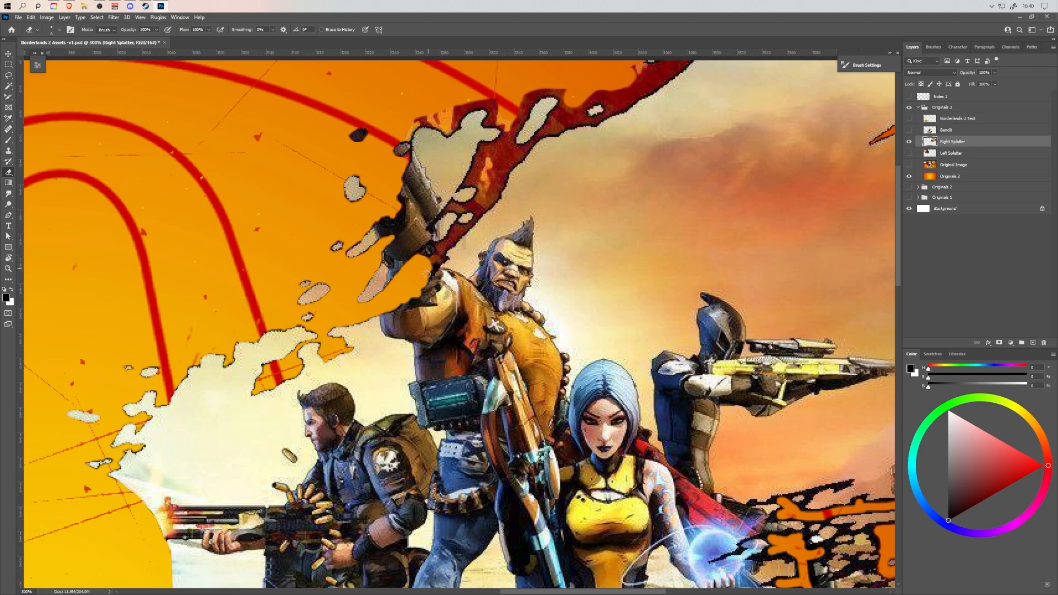
Erase the dark red band between the raised weapon and the sky, including around the heart-shaped splatter piece.
left_click_drag(435, 271, 429, 263)
left_click_drag(438, 254, 468, 227)
mouse_move(409, 139)
left_mouse_down()
mouse_move(460, 105)
mouse_move(497, 109)
mouse_move(508, 132)
mouse_move(471, 224)
mouse_move(471, 210)
mouse_move(453, 204)
mouse_move(480, 210)
mouse_move(498, 195)
mouse_move(492, 184)
mouse_move(483, 198)
mouse_move(478, 149)
left_mouse_up()
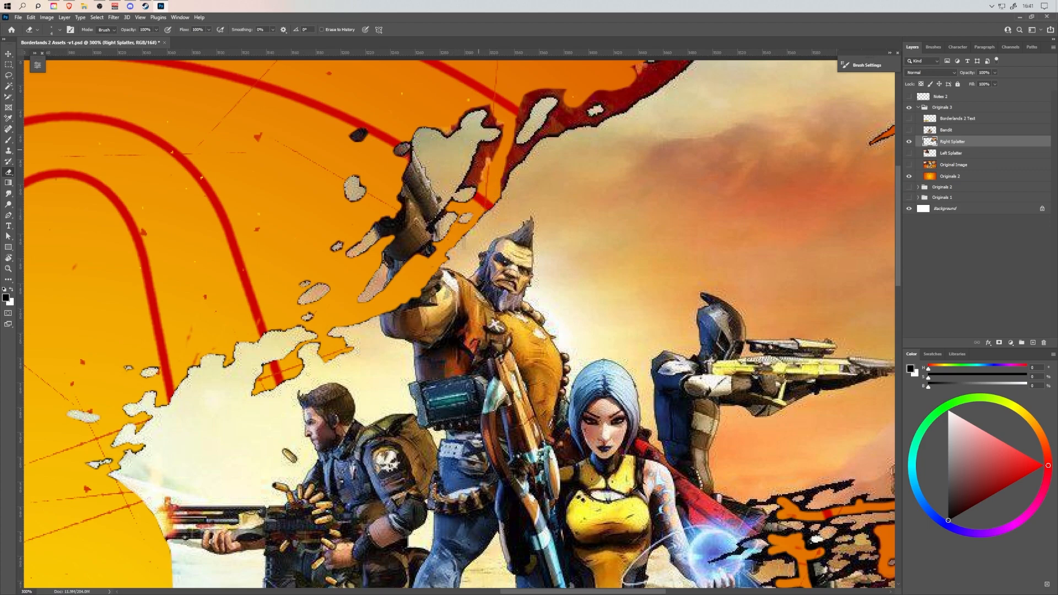
left_click_drag(444, 211, 431, 226)
mouse_move(471, 185)
left_mouse_down()
mouse_move(500, 128)
mouse_move(469, 109)
mouse_move(450, 132)
mouse_move(422, 123)
left_mouse_up()
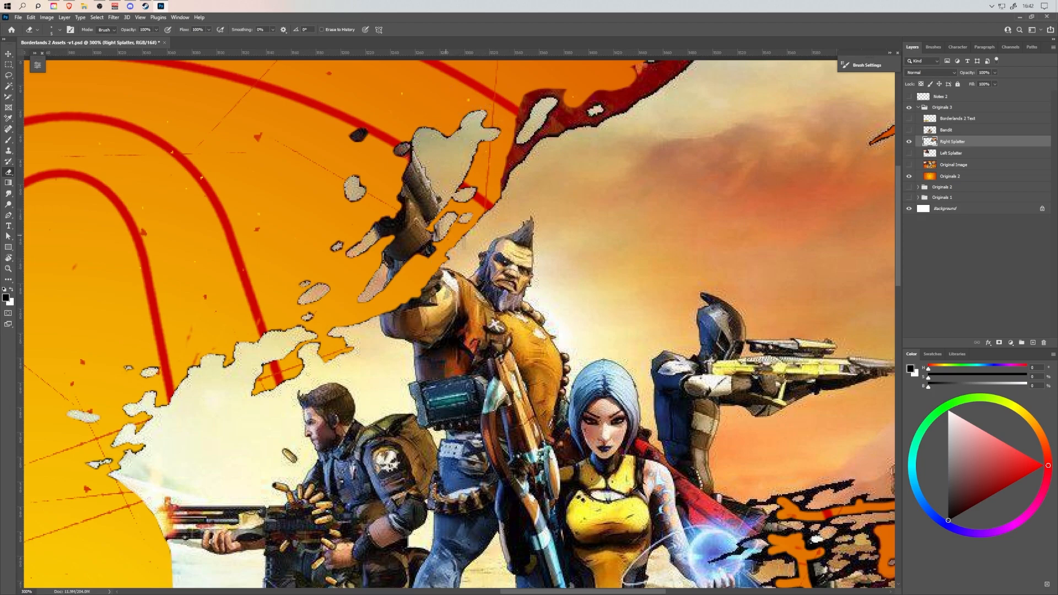
Erase the red strip along the sky's diagonal splatter edge above the bearded character.
mouse_move(501, 188)
left_mouse_down()
mouse_move(519, 147)
mouse_move(513, 160)
mouse_move(634, 99)
mouse_move(639, 62)
mouse_move(633, 69)
mouse_move(672, 72)
mouse_move(645, 94)
mouse_move(655, 74)
mouse_move(640, 81)
mouse_move(608, 109)
mouse_move(596, 96)
mouse_move(579, 103)
mouse_move(596, 119)
mouse_move(558, 125)
mouse_move(530, 145)
mouse_move(556, 112)
mouse_move(577, 110)
mouse_move(510, 103)
mouse_move(513, 140)
mouse_move(533, 101)
mouse_move(561, 90)
mouse_move(524, 110)
left_mouse_up()
left_click_drag(656, 114, 525, 266)
left_click_drag(517, 216, 558, 214)
left_click_drag(677, 361, 356, 350)
Erase the black outlines of the splatter streaks around the wallpaper watermark using a smaller eraser.
key("bracketleft")
key("bracketleft")
key("bracketleft")
left_click_drag(462, 314, 591, 261)
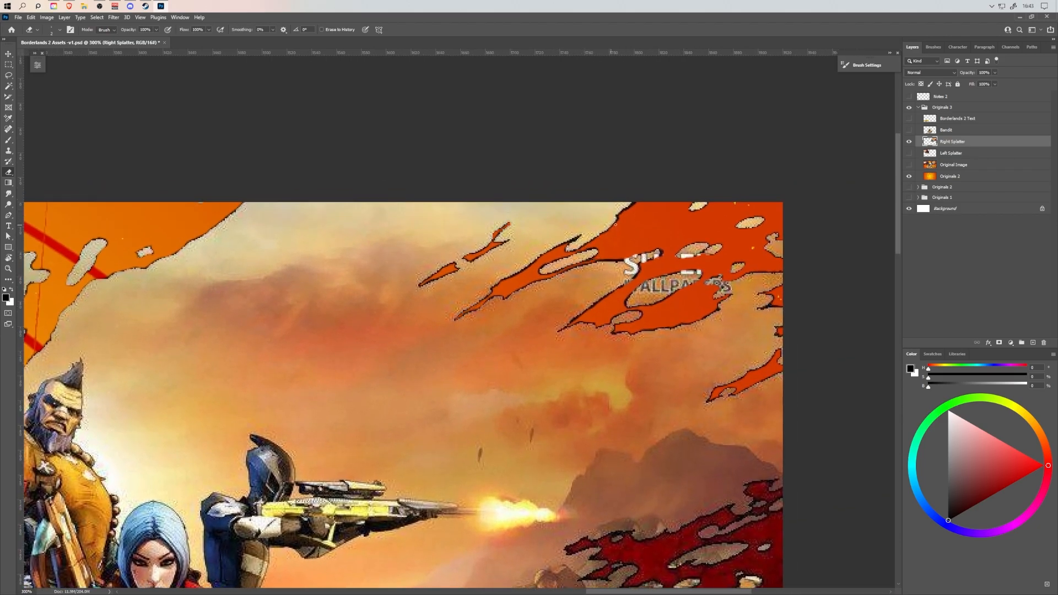
left_click_drag(506, 281, 574, 240)
left_click_drag(590, 309, 609, 297)
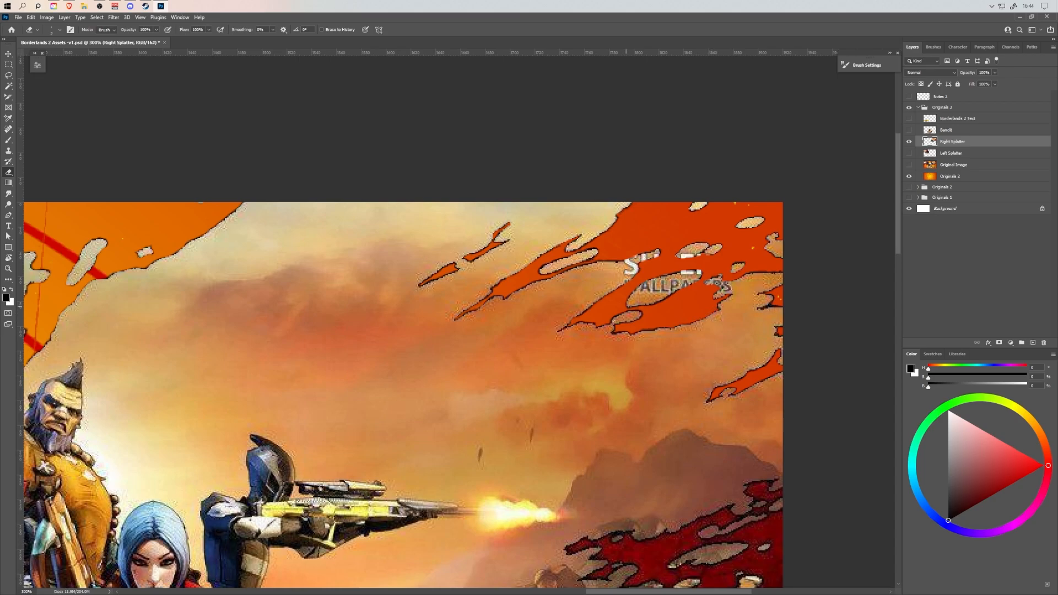
left_click_drag(716, 303, 650, 316)
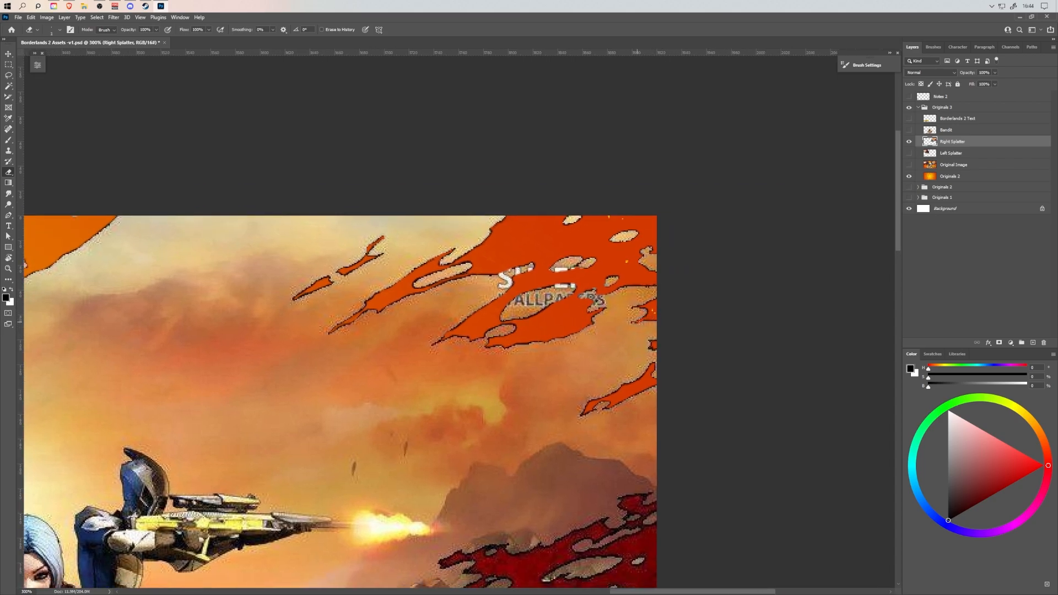
Erase broad areas of dark red fill beside the canvas edge below the mountain with a larger eraser.
left_click_drag(560, 506, 612, 206)
key("bracketright")
key("bracketright")
key("bracketright")
key("bracketright")
key("bracketright")
key("bracketright")
key("bracketright")
key("bracketright")
key("bracketright")
key("bracketright")
mouse_move(681, 447)
left_mouse_down()
mouse_move(651, 447)
mouse_move(669, 432)
mouse_move(618, 405)
mouse_move(688, 388)
mouse_move(659, 331)
mouse_move(709, 335)
mouse_move(697, 369)
left_mouse_up()
left_click_drag(524, 462, 635, 451)
mouse_move(577, 475)
left_mouse_down()
mouse_move(709, 325)
mouse_move(565, 485)
left_mouse_up()
mouse_move(706, 310)
left_mouse_down()
mouse_move(613, 412)
mouse_move(616, 487)
left_mouse_up()
Erase the dark red residue in the small splatter at the canvas edge beneath the mountain with a finer eraser.
key("bracketleft")
key("bracketleft")
key("bracketleft")
key("bracketleft")
key("bracketleft")
key("bracketleft")
key("bracketleft")
key("bracketleft")
key("bracketleft")
mouse_move(615, 357)
left_mouse_down()
mouse_move(583, 361)
mouse_move(620, 367)
mouse_move(588, 368)
mouse_move(591, 381)
mouse_move(624, 375)
left_mouse_up()
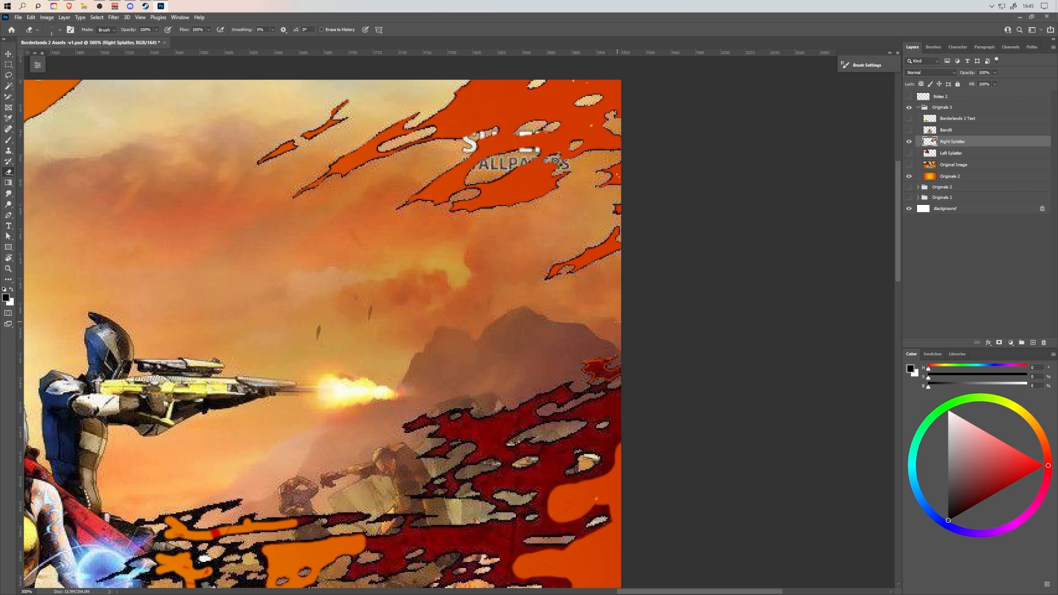
mouse_move(599, 368)
left_mouse_down()
mouse_move(621, 352)
mouse_move(621, 386)
mouse_move(626, 344)
mouse_move(609, 340)
mouse_move(645, 342)
left_mouse_up()
Erase the broad dark red fill between the rock fragments below the mountain with a larger eraser.
key("bracketright")
key("bracketright")
key("bracketright")
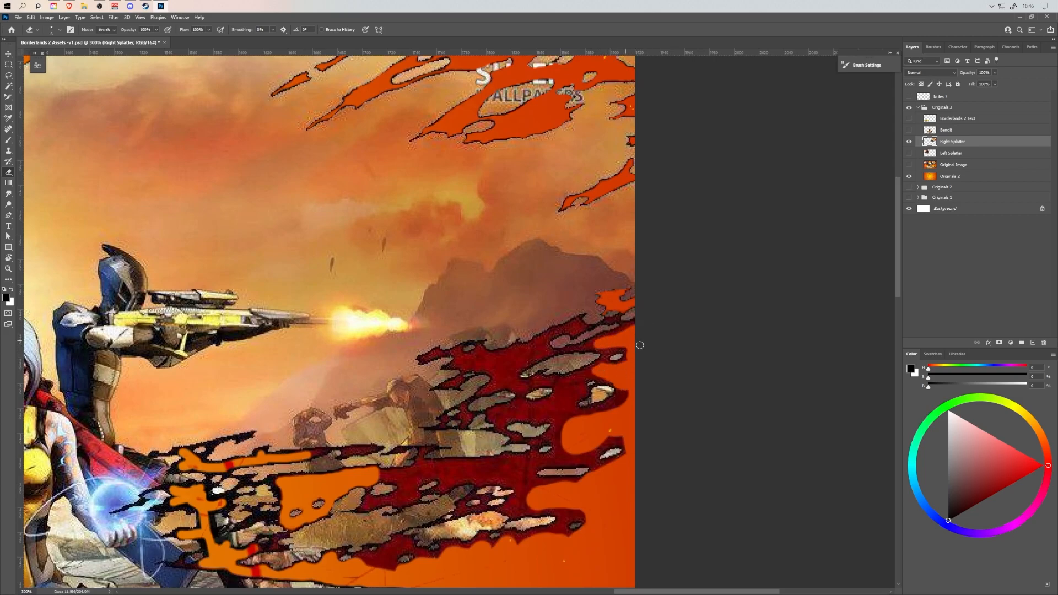
mouse_move(527, 416)
left_mouse_down()
mouse_move(558, 416)
mouse_move(516, 409)
mouse_move(588, 375)
mouse_move(560, 414)
mouse_move(578, 387)
mouse_move(619, 397)
mouse_move(601, 409)
mouse_move(629, 392)
mouse_move(589, 453)
mouse_move(621, 461)
mouse_move(596, 454)
mouse_move(624, 444)
mouse_move(590, 450)
mouse_move(573, 432)
mouse_move(596, 467)
mouse_move(575, 482)
mouse_move(536, 483)
mouse_move(553, 423)
mouse_move(473, 360)
mouse_move(543, 351)
mouse_move(506, 382)
mouse_move(490, 366)
mouse_move(523, 359)
left_mouse_up()
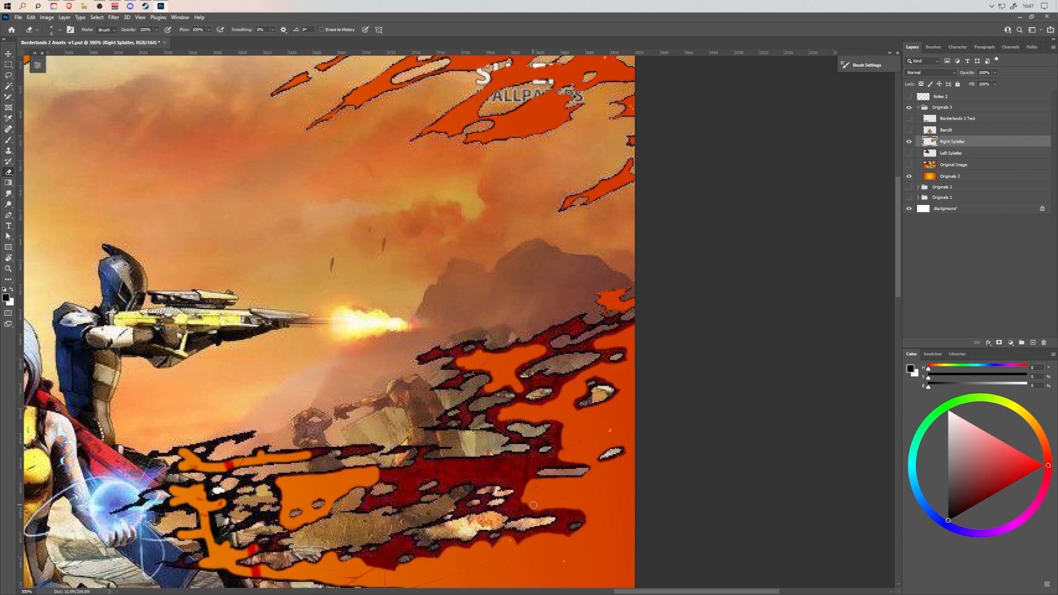
mouse_move(532, 344)
left_mouse_down()
mouse_move(581, 327)
mouse_move(594, 345)
mouse_move(631, 358)
mouse_move(608, 366)
mouse_move(627, 352)
mouse_move(607, 358)
mouse_move(584, 345)
left_mouse_up()
mouse_move(565, 424)
left_mouse_down()
mouse_move(556, 432)
mouse_move(569, 460)
left_mouse_up()
mouse_move(376, 473)
left_mouse_down()
mouse_move(521, 463)
mouse_move(536, 482)
mouse_move(530, 467)
mouse_move(503, 479)
mouse_move(422, 476)
mouse_move(396, 500)
mouse_move(384, 476)
left_mouse_up()
mouse_move(373, 555)
left_mouse_down()
mouse_move(399, 547)
mouse_move(386, 568)
mouse_move(346, 574)
mouse_move(410, 568)
mouse_move(483, 538)
mouse_move(558, 532)
mouse_move(530, 537)
mouse_move(585, 506)
mouse_move(598, 512)
mouse_move(568, 521)
left_mouse_up()
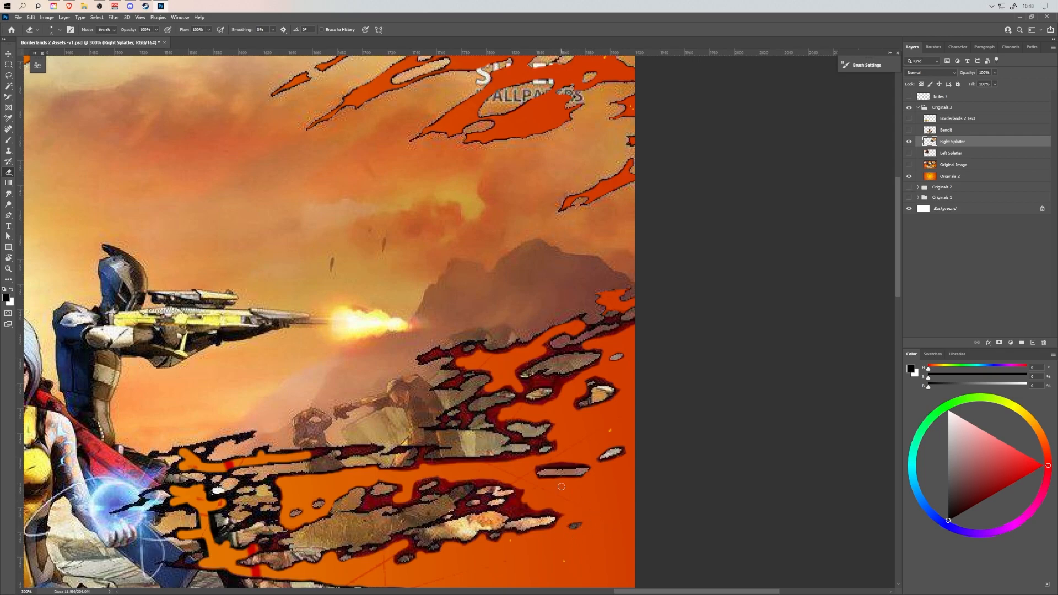
left_click_drag(337, 491, 356, 436)
Erase the dark red remnants around the large oval fragment below the mountain with a smaller eraser.
key("bracketleft")
key("bracketleft")
key("bracketleft")
mouse_move(440, 498)
left_mouse_down()
mouse_move(425, 499)
mouse_move(430, 509)
mouse_move(419, 499)
mouse_move(521, 483)
left_mouse_up()
left_click_drag(611, 288, 535, 391)
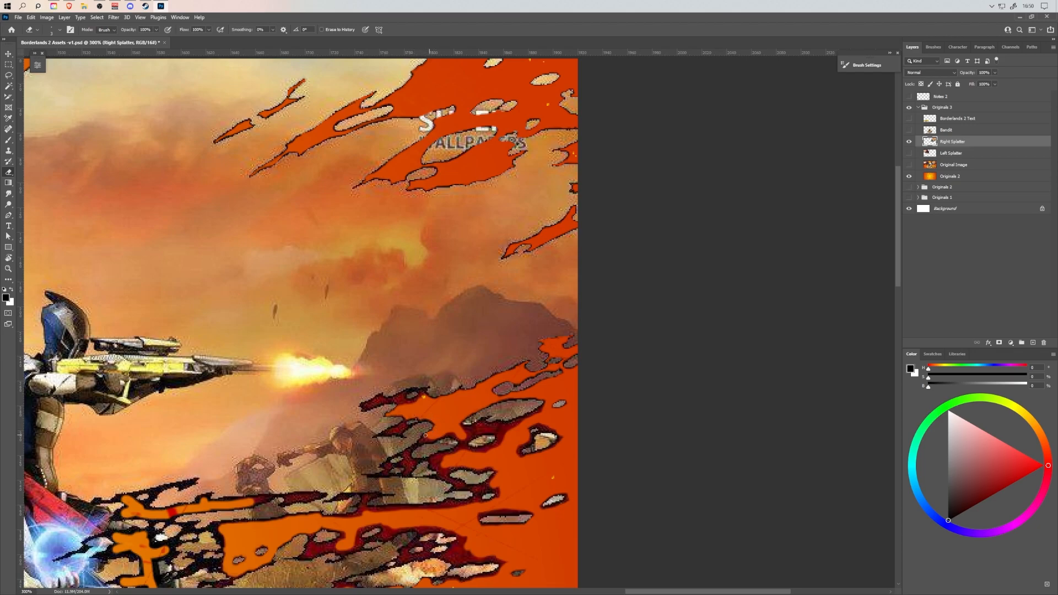
left_click_drag(461, 428, 530, 417)
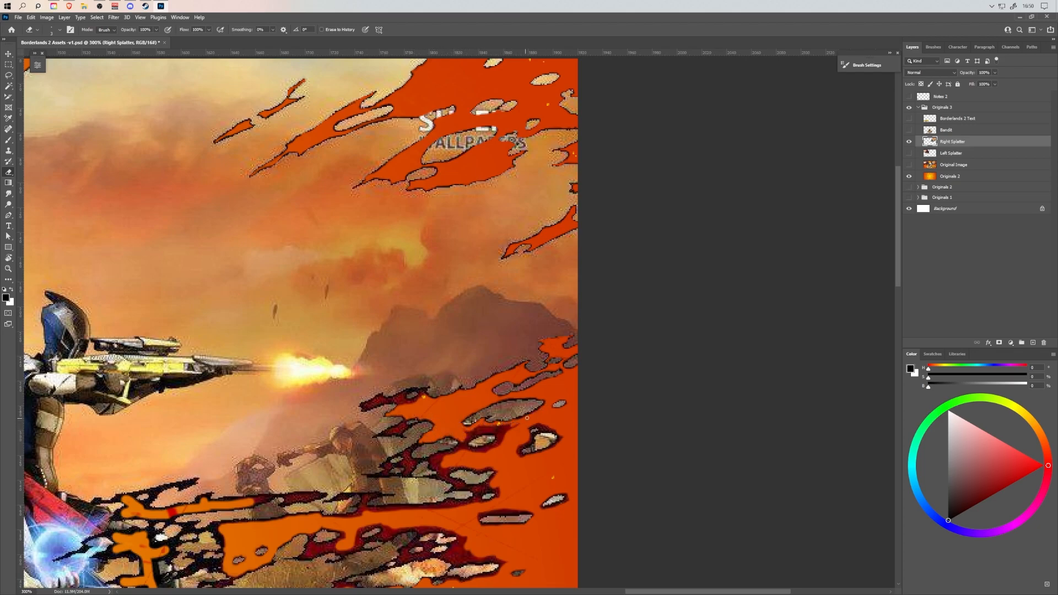
Erase the dark outline and red residue along the jagged edge at the mountain's foot.
mouse_move(461, 433)
left_mouse_down()
mouse_move(509, 428)
mouse_move(485, 434)
mouse_move(498, 442)
mouse_move(476, 450)
left_mouse_up()
mouse_move(362, 406)
left_mouse_down()
mouse_move(397, 400)
mouse_move(364, 411)
mouse_move(418, 391)
left_mouse_up()
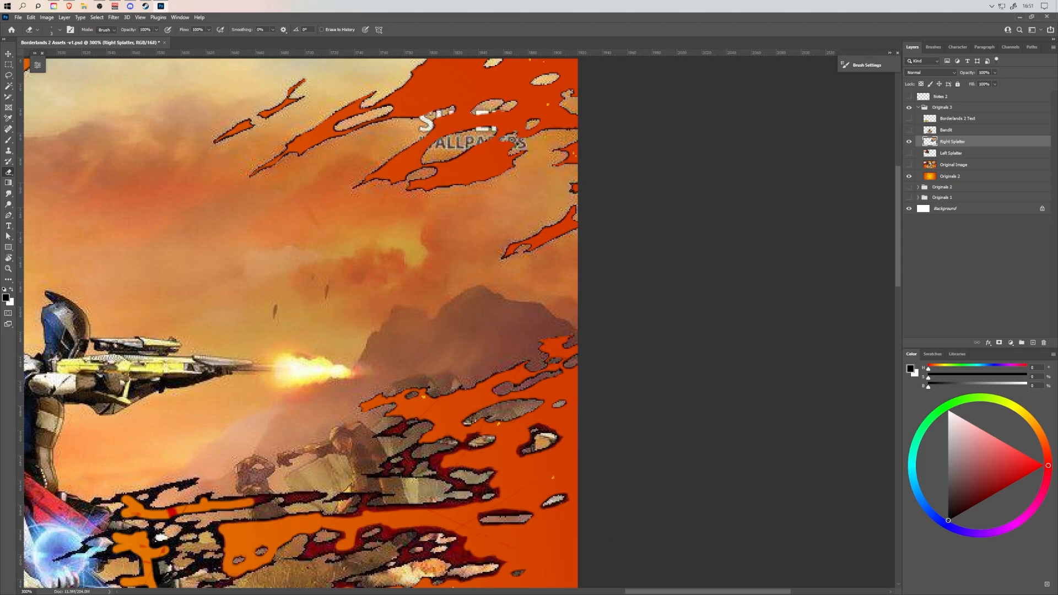
mouse_move(408, 426)
left_mouse_down()
mouse_move(387, 433)
mouse_move(422, 420)
left_mouse_up()
Erase the dark red outlines around the scattered fragments beside the background figures and near the canvas edge.
key("bracketright")
key("bracketright")
mouse_move(496, 435)
left_mouse_down()
mouse_move(512, 325)
mouse_move(557, 315)
mouse_move(573, 332)
mouse_move(545, 345)
mouse_move(535, 334)
mouse_move(551, 323)
left_mouse_up()
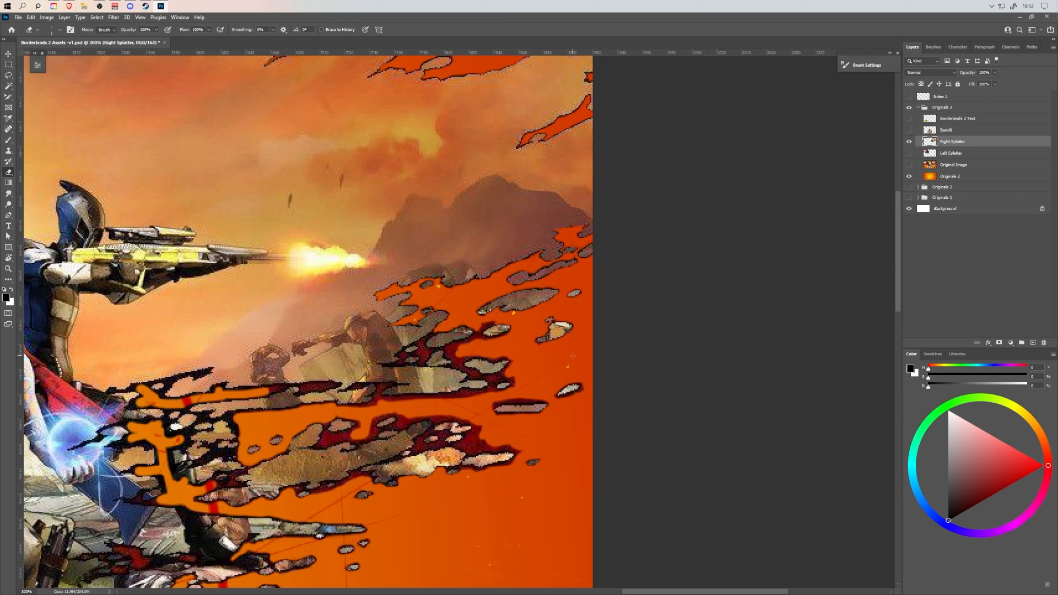
mouse_move(484, 337)
left_mouse_down()
mouse_move(505, 335)
mouse_move(480, 330)
mouse_move(450, 351)
mouse_move(462, 366)
mouse_move(478, 357)
mouse_move(512, 363)
mouse_move(488, 357)
left_mouse_up()
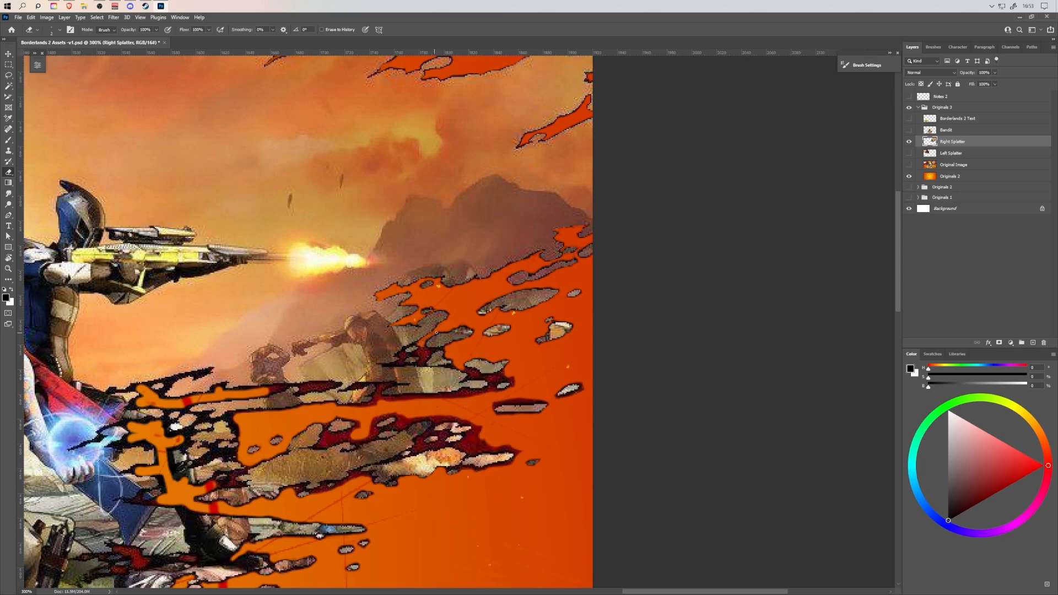
mouse_move(455, 364)
left_mouse_down()
mouse_move(507, 370)
mouse_move(475, 378)
mouse_move(581, 389)
left_mouse_up()
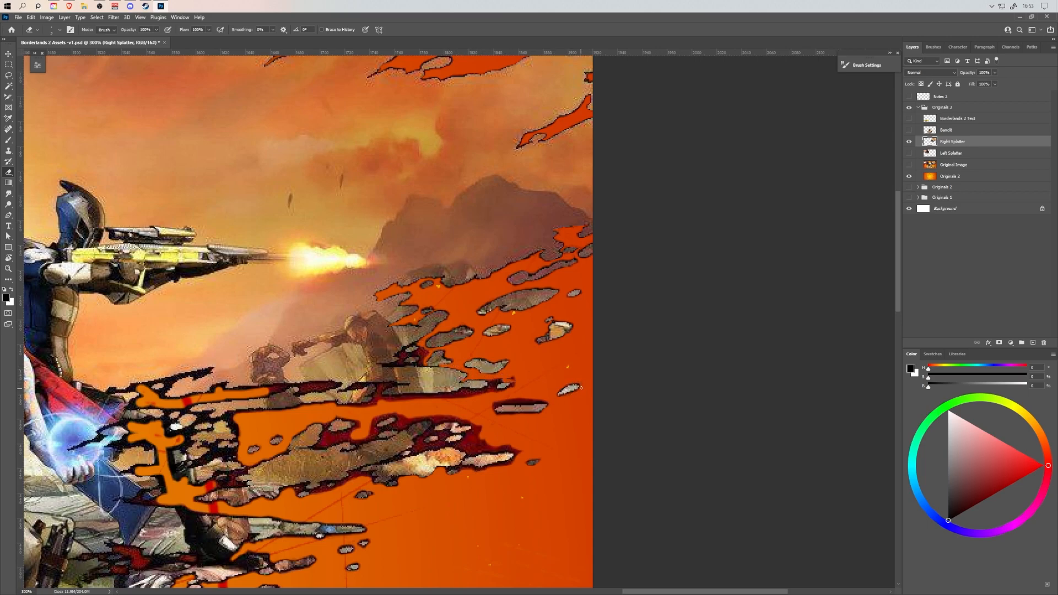
mouse_move(515, 378)
left_mouse_down()
mouse_move(485, 390)
mouse_move(511, 391)
mouse_move(467, 393)
left_mouse_up()
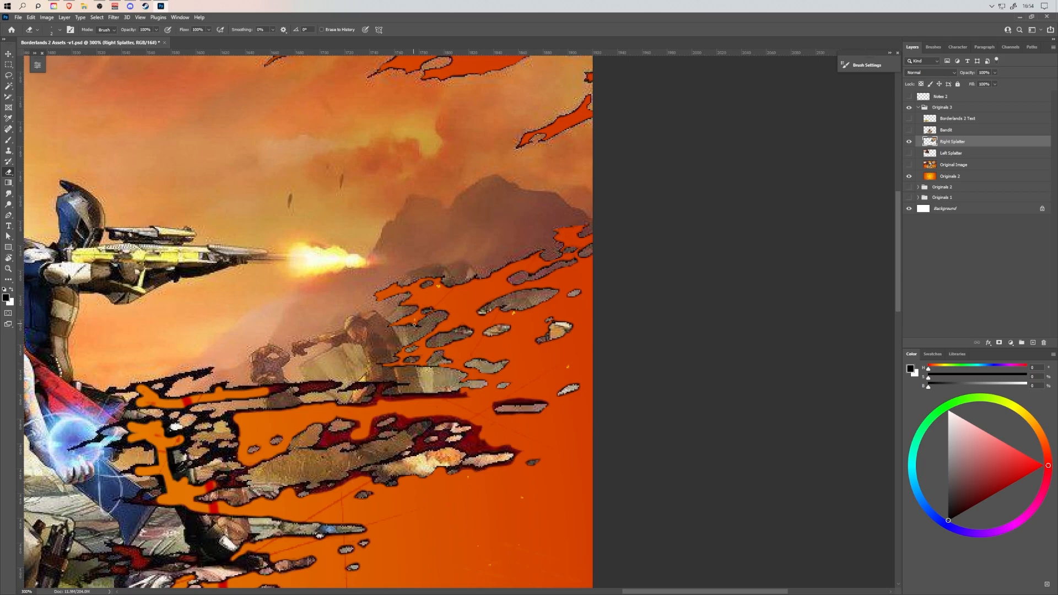
Erase the dark outlines around the long thin fragment and along the underside of the background figures' ledge.
mouse_move(539, 421)
left_mouse_down()
mouse_move(496, 417)
mouse_move(506, 403)
mouse_move(537, 401)
mouse_move(507, 399)
left_mouse_up()
mouse_move(383, 400)
left_mouse_down()
mouse_move(469, 394)
mouse_move(295, 407)
mouse_move(372, 404)
mouse_move(386, 401)
mouse_move(388, 386)
left_mouse_up()
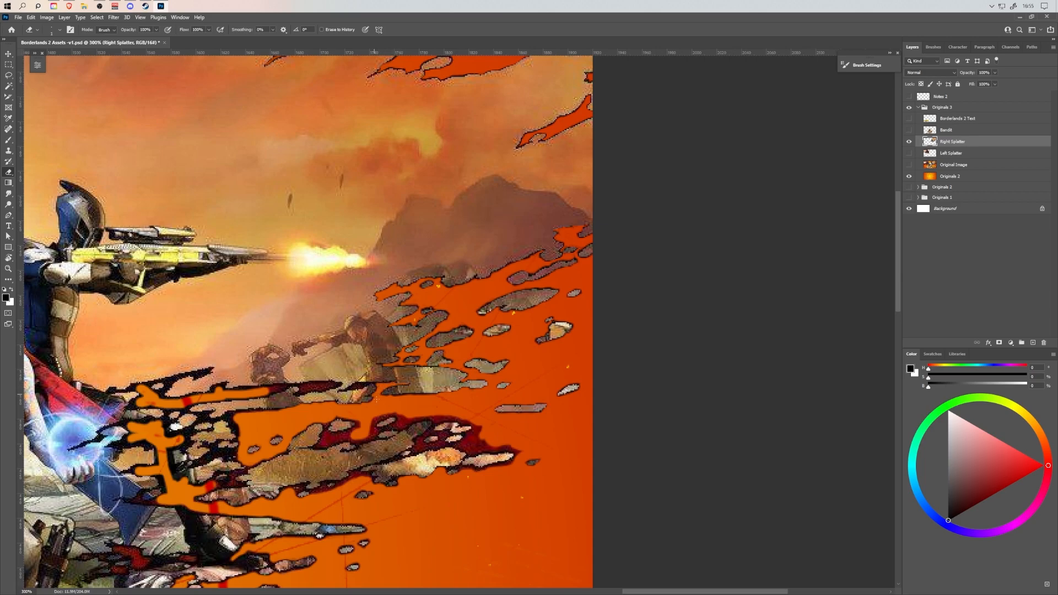
mouse_move(358, 385)
left_mouse_down()
mouse_move(343, 389)
mouse_move(380, 385)
left_mouse_up()
left_click_drag(456, 423, 511, 358)
mouse_move(538, 405)
left_mouse_down()
mouse_move(561, 399)
mouse_move(560, 387)
mouse_move(515, 371)
mouse_move(508, 382)
mouse_move(534, 389)
mouse_move(523, 382)
mouse_move(533, 363)
left_mouse_up()
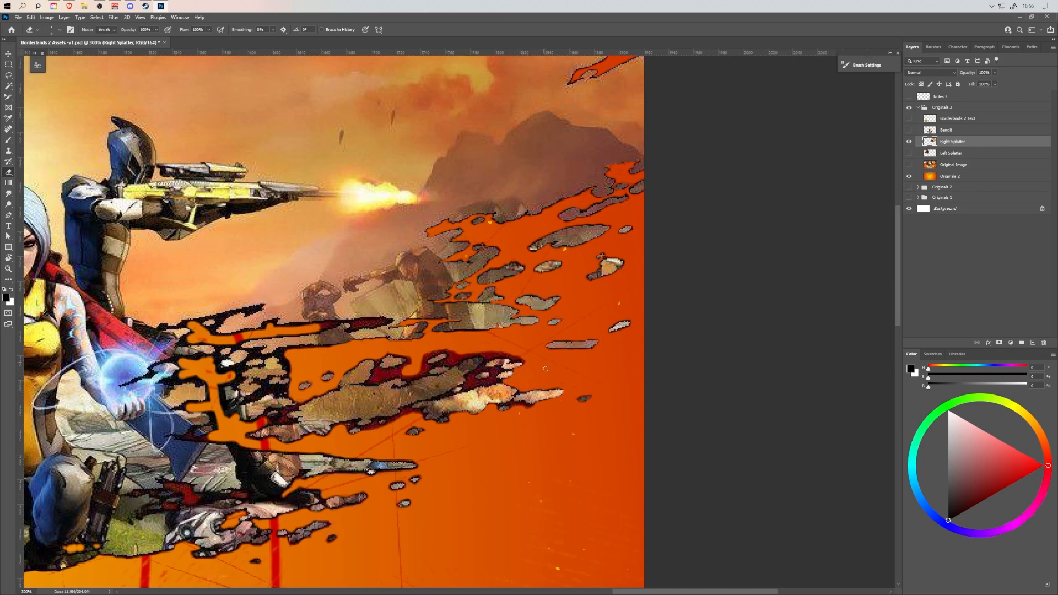
Erase the dark red residue around the pale fragments and lower edge of the large central rock cluster.
left_click_drag(513, 407, 529, 408)
mouse_move(384, 425)
left_mouse_down()
mouse_move(422, 409)
mouse_move(349, 420)
left_mouse_up()
key("bracketright")
key("bracketright")
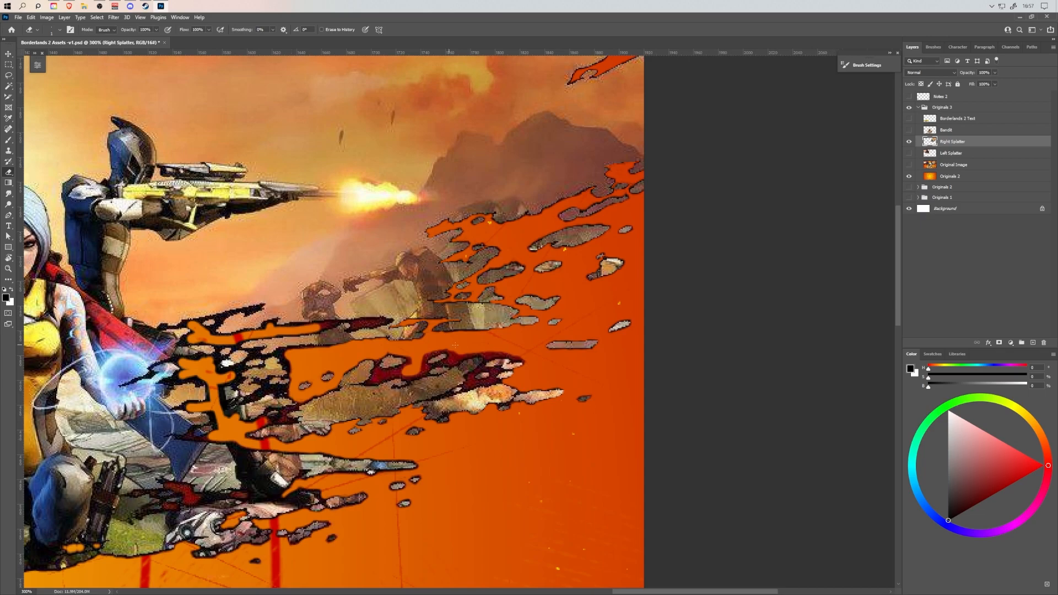
mouse_move(407, 408)
left_mouse_down()
mouse_move(497, 382)
mouse_move(465, 386)
mouse_move(469, 378)
mouse_move(502, 380)
mouse_move(505, 371)
mouse_move(477, 371)
mouse_move(495, 372)
mouse_move(485, 364)
mouse_move(509, 352)
mouse_move(456, 361)
mouse_move(466, 354)
left_mouse_up()
Erase the remaining dark red fill between the fragments along the top of the central rock cluster.
key("bracketright")
key("bracketright")
key("bracketright")
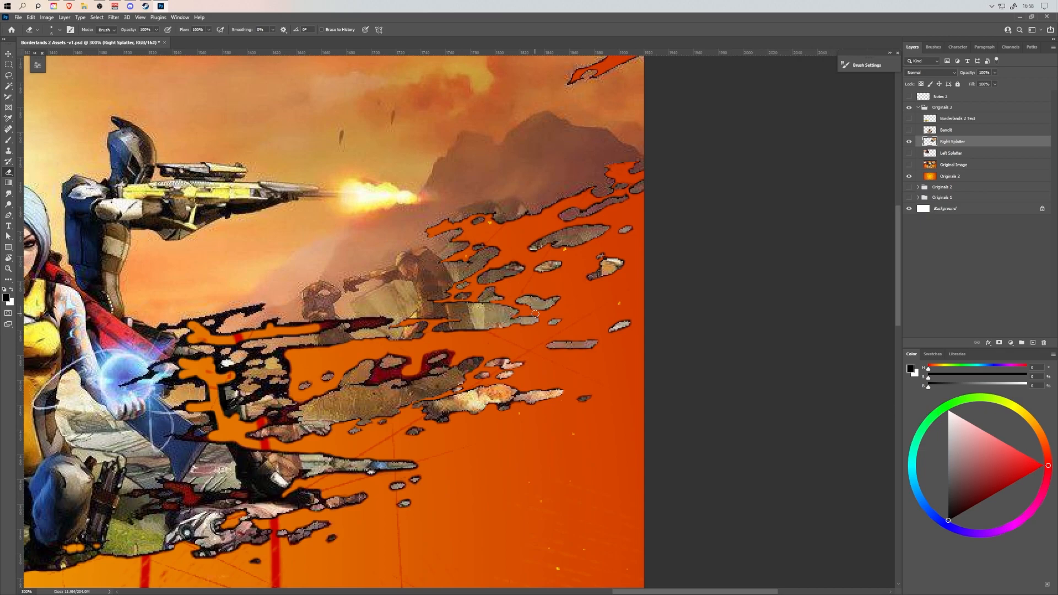
mouse_move(421, 370)
left_mouse_down()
mouse_move(457, 346)
mouse_move(450, 360)
mouse_move(379, 359)
mouse_move(376, 383)
mouse_move(399, 373)
mouse_move(380, 371)
mouse_move(409, 381)
mouse_move(441, 365)
mouse_move(410, 382)
left_mouse_up()
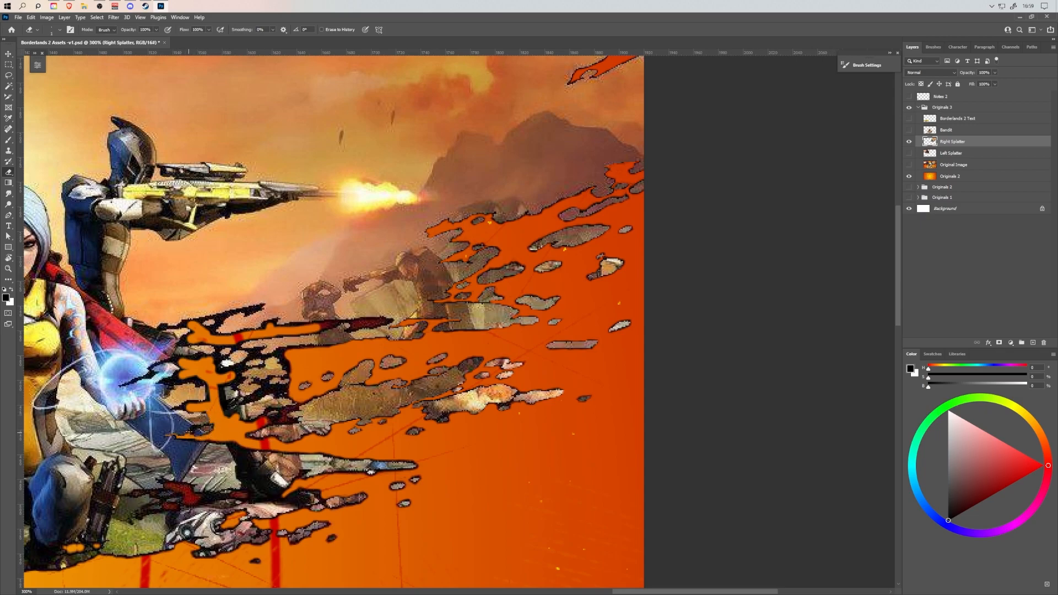
Erase the black residue around the fragments beside the glowing orb and at the rock cluster's near end.
key("bracketright")
key("bracketright")
key("bracketright")
mouse_move(197, 432)
left_mouse_down()
mouse_move(217, 422)
mouse_move(205, 438)
mouse_move(285, 452)
left_mouse_up()
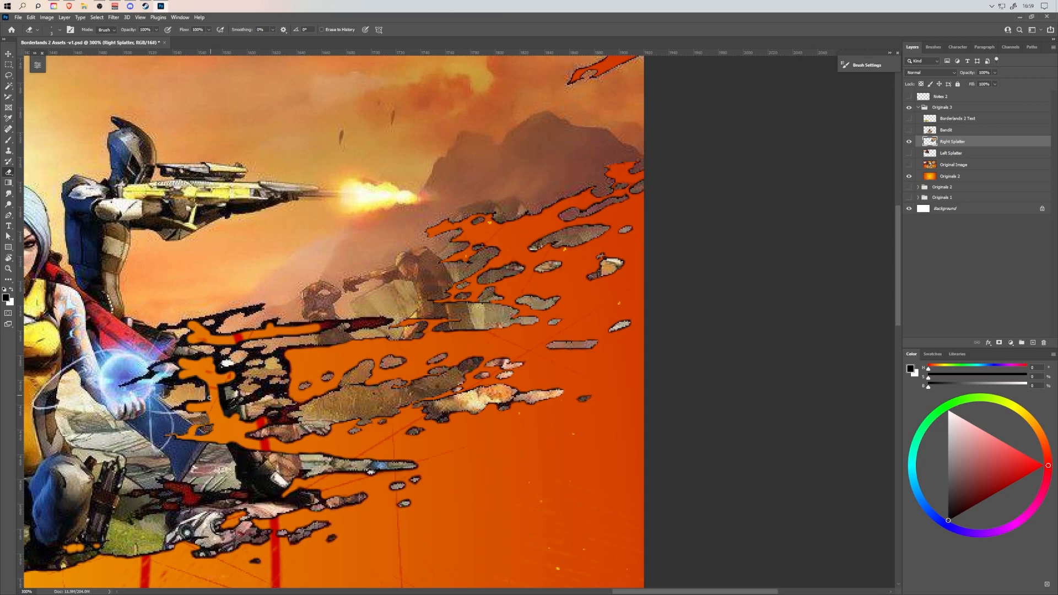
mouse_move(134, 382)
left_mouse_down()
mouse_move(199, 357)
mouse_move(168, 381)
mouse_move(204, 383)
mouse_move(210, 394)
left_mouse_up()
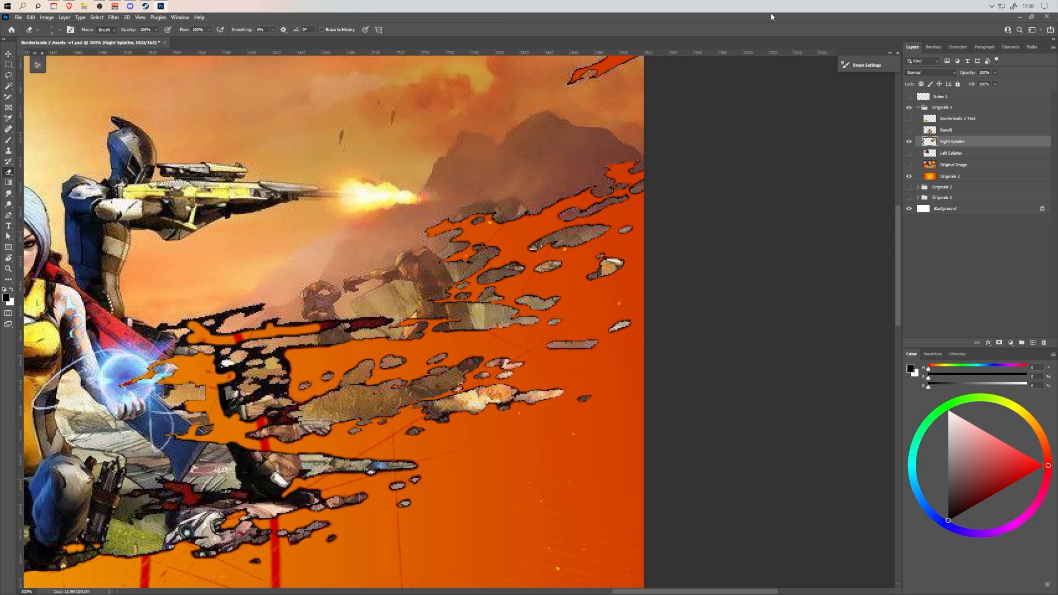
mouse_move(268, 423)
left_mouse_down()
mouse_move(299, 406)
mouse_move(297, 421)
left_mouse_up()
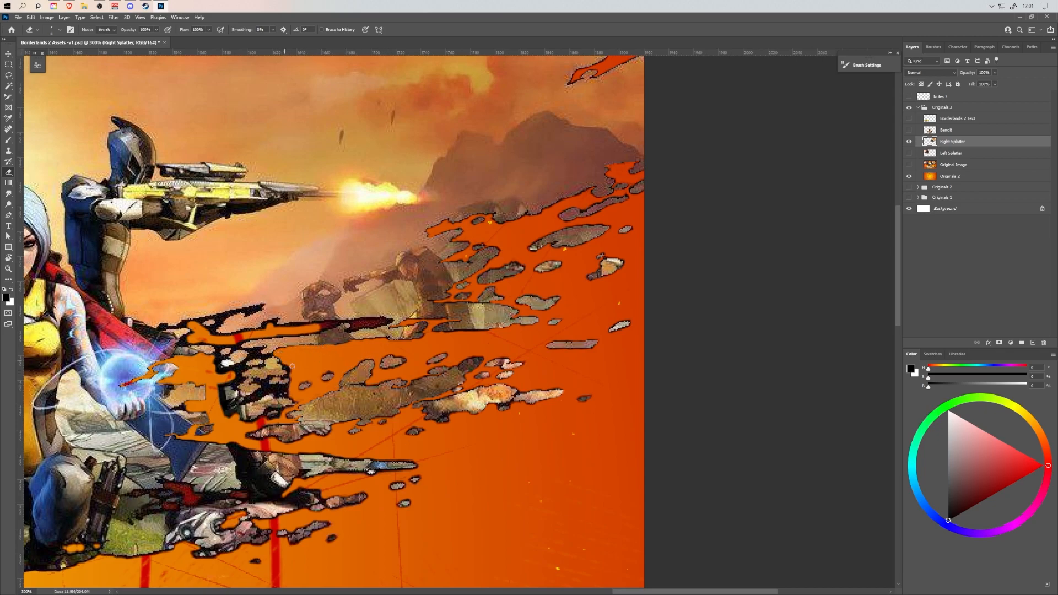
Erase the black residue around the splatter fragments beside the siren's red cape above the glowing orb.
mouse_move(275, 355)
left_mouse_down()
mouse_move(252, 351)
mouse_move(411, 320)
left_mouse_up()
mouse_move(354, 348)
left_mouse_down()
mouse_move(359, 380)
mouse_move(311, 372)
mouse_move(322, 372)
mouse_move(340, 441)
left_mouse_up()
key("bracketleft")
key("bracketleft")
left_click_drag(303, 355, 334, 350)
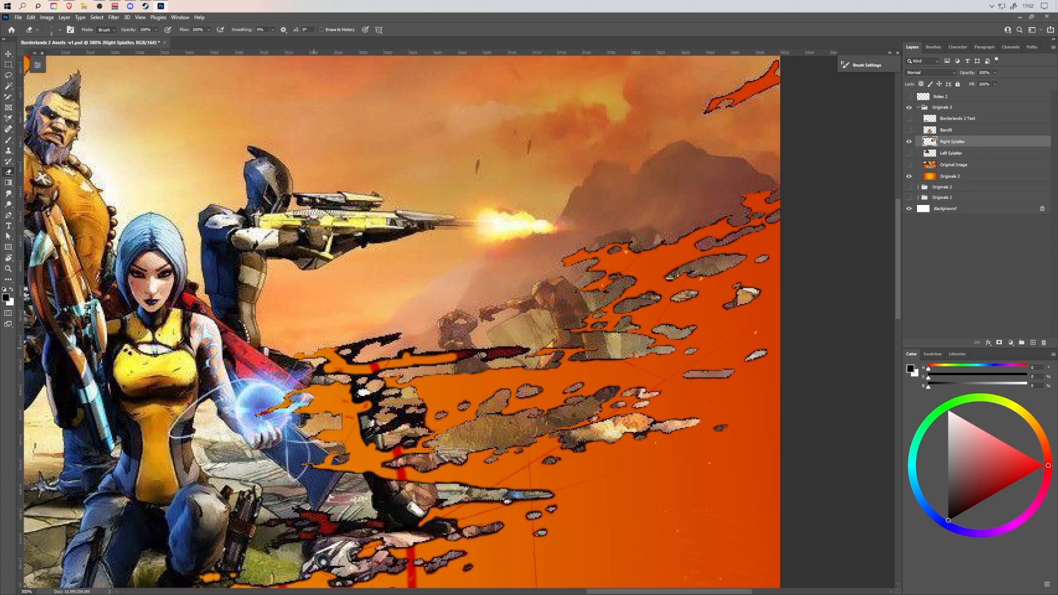
Erase the dark streaks and frame around the small fragments between the glowing orb and the central rock cluster.
mouse_move(334, 350)
left_mouse_down()
mouse_move(401, 336)
mouse_move(337, 355)
mouse_move(355, 365)
mouse_move(413, 351)
mouse_move(476, 353)
mouse_move(442, 360)
mouse_move(530, 350)
mouse_move(316, 374)
mouse_move(367, 375)
mouse_move(349, 393)
mouse_move(374, 405)
mouse_move(359, 413)
left_mouse_up()
mouse_move(377, 377)
left_mouse_down()
mouse_move(359, 390)
mouse_move(397, 394)
mouse_move(378, 395)
mouse_move(358, 422)
mouse_move(368, 449)
mouse_move(425, 439)
left_mouse_up()
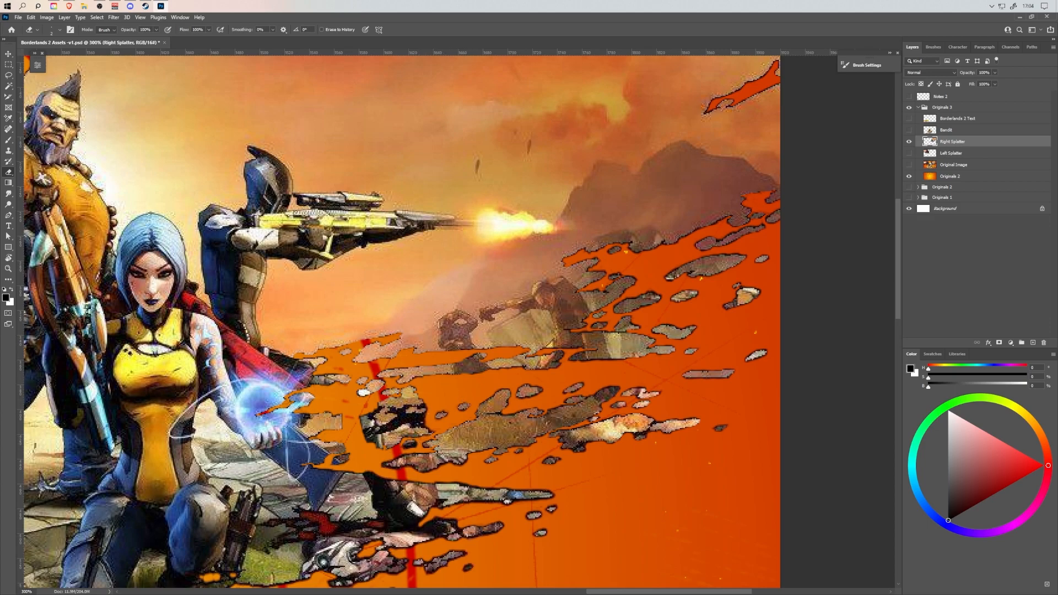
mouse_move(371, 419)
left_mouse_down()
mouse_move(425, 406)
mouse_move(391, 409)
mouse_move(404, 415)
mouse_move(391, 427)
mouse_move(414, 424)
mouse_move(400, 420)
mouse_move(409, 417)
left_mouse_up()
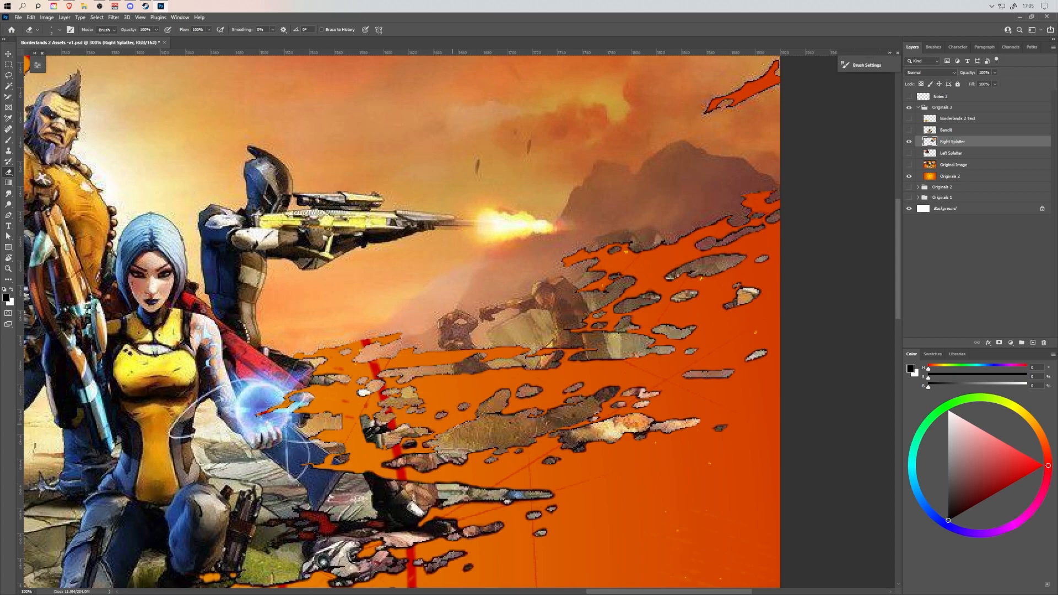
Erase the dark residue between the splatter fragments from the siren's holster to the fallen figures below her cape.
left_click_drag(514, 433, 597, 322)
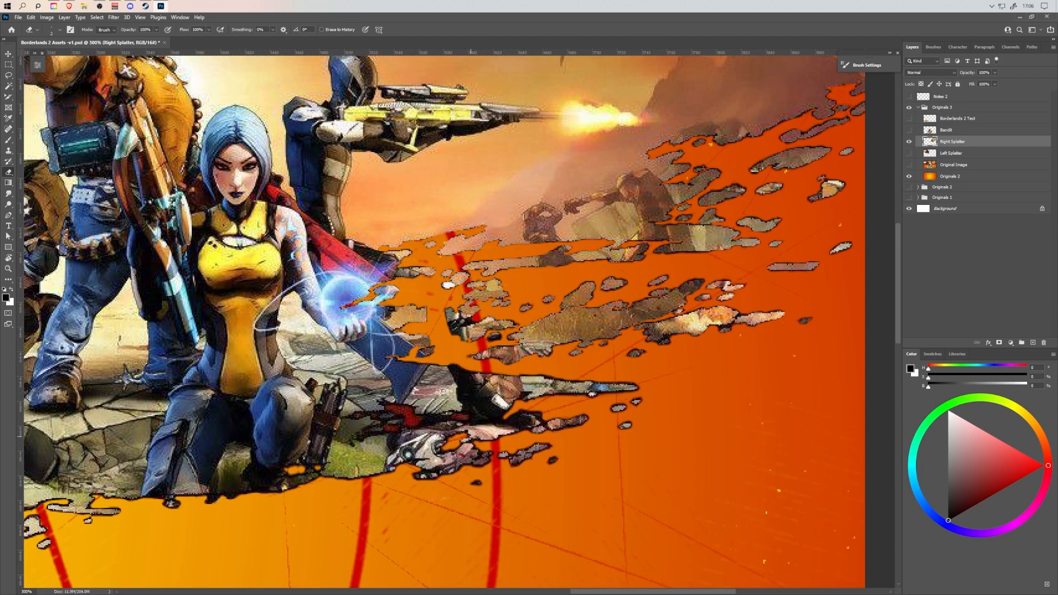
mouse_move(340, 418)
left_mouse_down()
mouse_move(370, 413)
mouse_move(361, 441)
mouse_move(384, 434)
mouse_move(364, 429)
mouse_move(451, 423)
mouse_move(505, 442)
mouse_move(478, 423)
mouse_move(503, 418)
left_mouse_up()
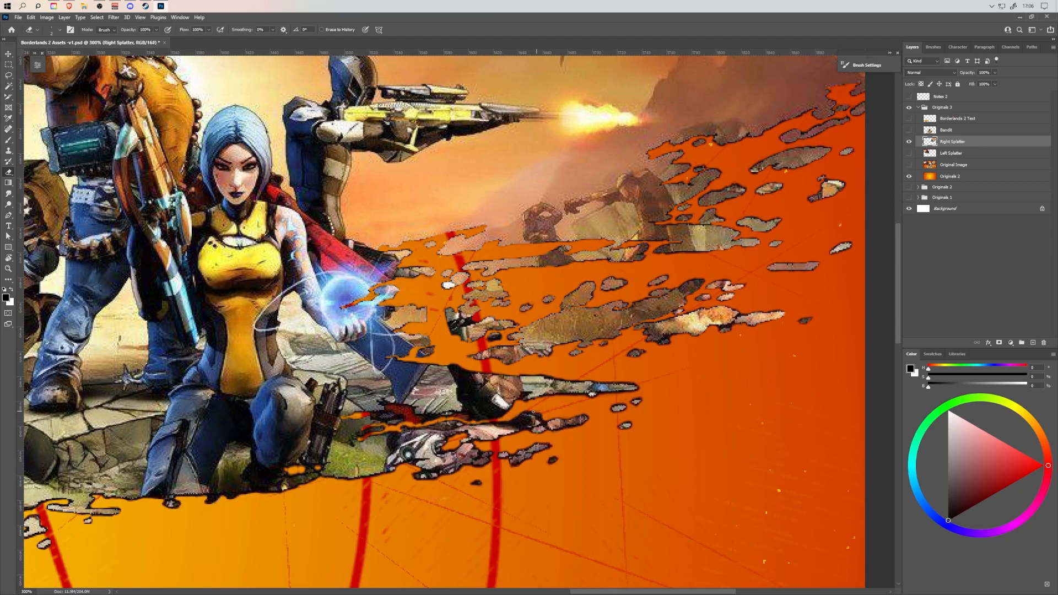
mouse_move(378, 415)
left_mouse_down()
mouse_move(382, 404)
mouse_move(411, 420)
mouse_move(402, 417)
mouse_move(435, 419)
mouse_move(406, 411)
mouse_move(473, 420)
mouse_move(443, 414)
left_mouse_up()
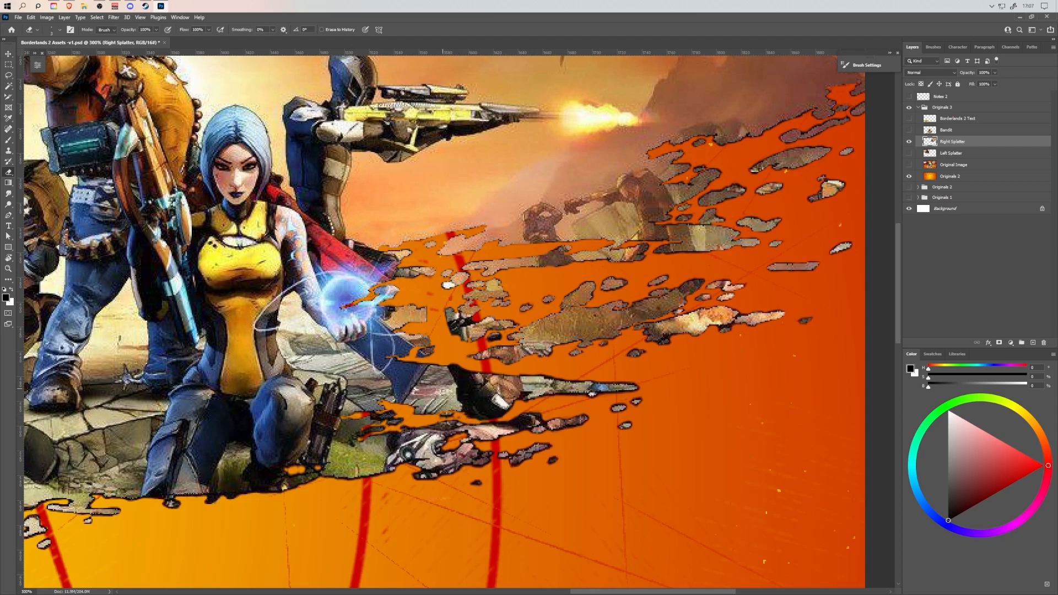
left_click_drag(520, 398, 523, 398)
Enlarge the eraser and erase the residue along the splatter's lower edge beneath the kneeling siren.
key("bracketright")
key("bracketright")
key("bracketright")
left_click_drag(569, 402, 746, 256)
left_click_drag(458, 376, 633, 386)
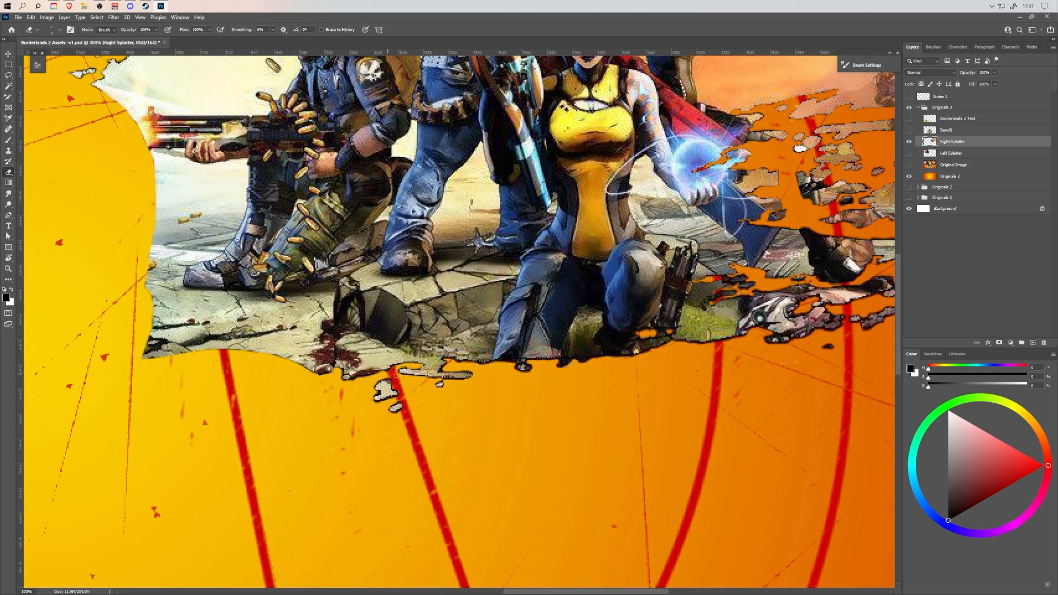
left_click_drag(579, 366, 523, 380)
mouse_move(602, 364)
left_mouse_down()
mouse_move(502, 391)
mouse_move(572, 384)
left_mouse_up()
left_click_drag(716, 426, 584, 424)
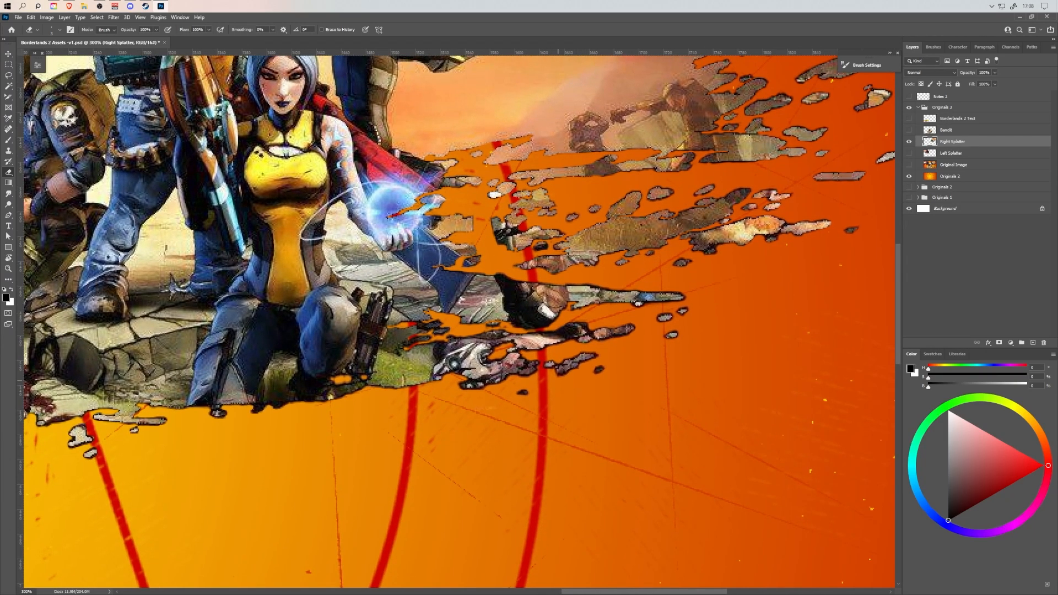
Examine the whole Right Splatter cut-out at 100% and closer up for leftover residue along its edges.
key("ctrl+1")
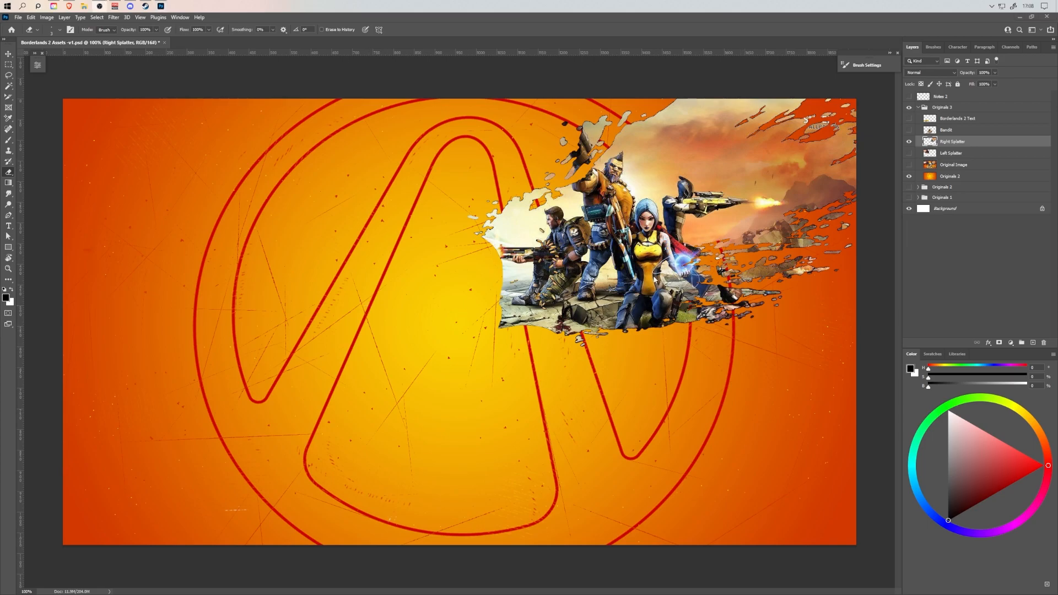
scroll(792, 126, "up", 2)
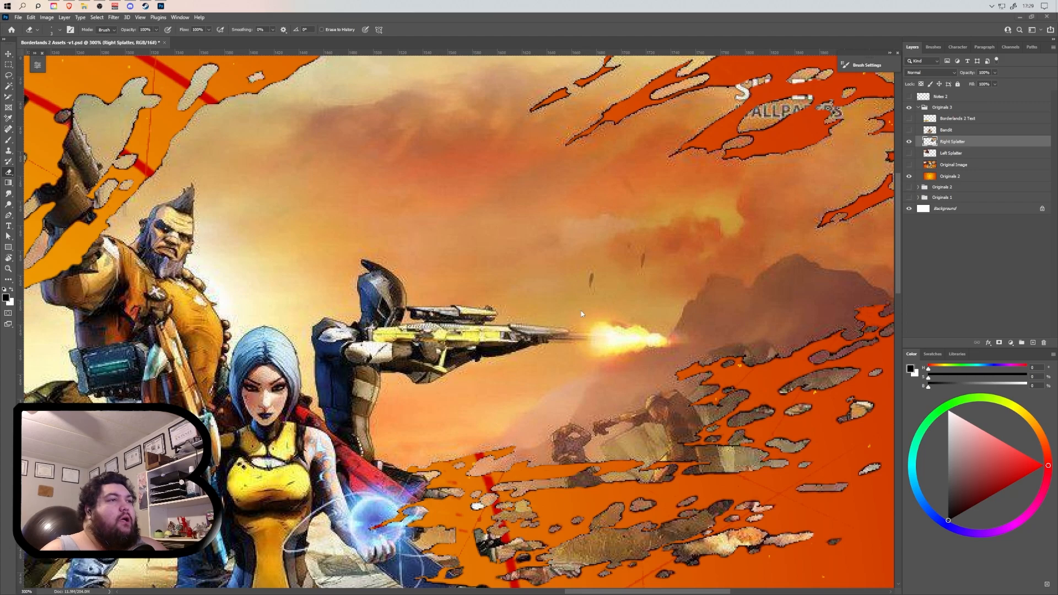
key("ctrl+1")
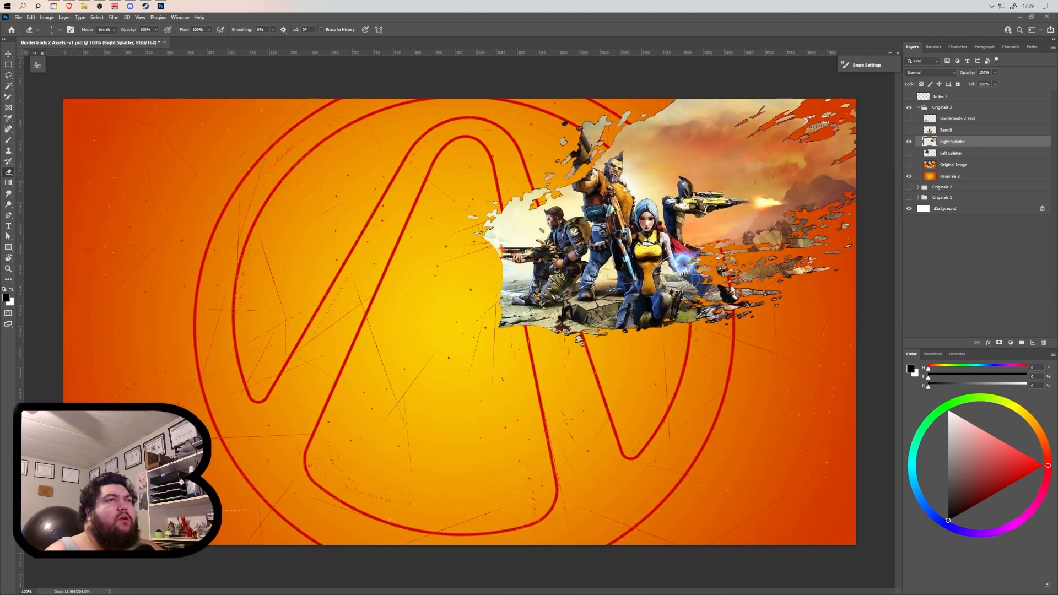
scroll(700, 282, "up", 1)
scroll(630, 496, "up", 4)
scroll(624, 522, "up", 1)
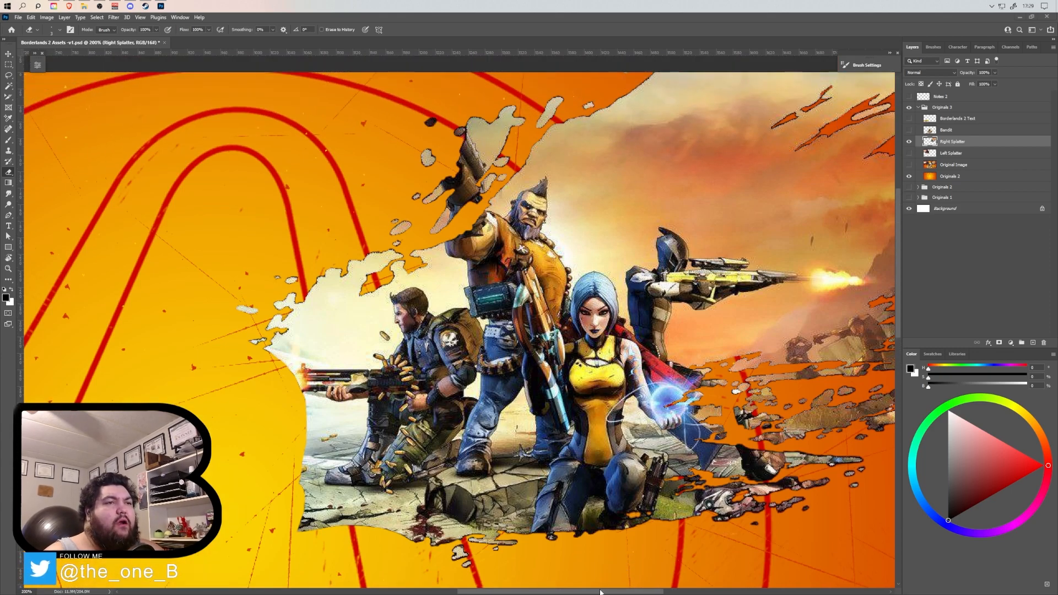
left_click_drag(623, 593, 666, 592)
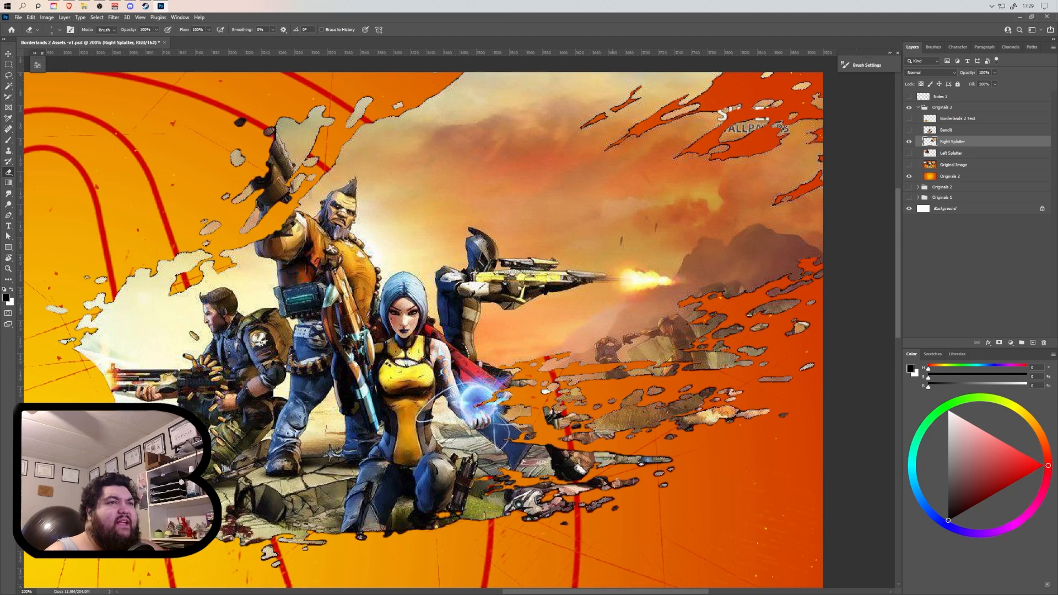
scroll(662, 304, "up", 3)
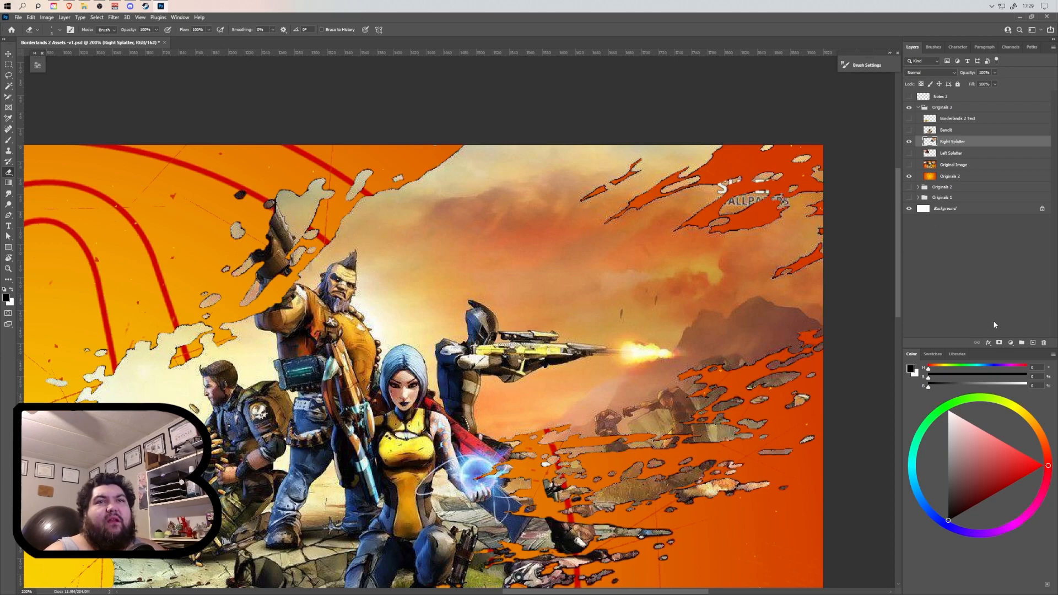
left_click(988, 346)
left_click(905, 412)
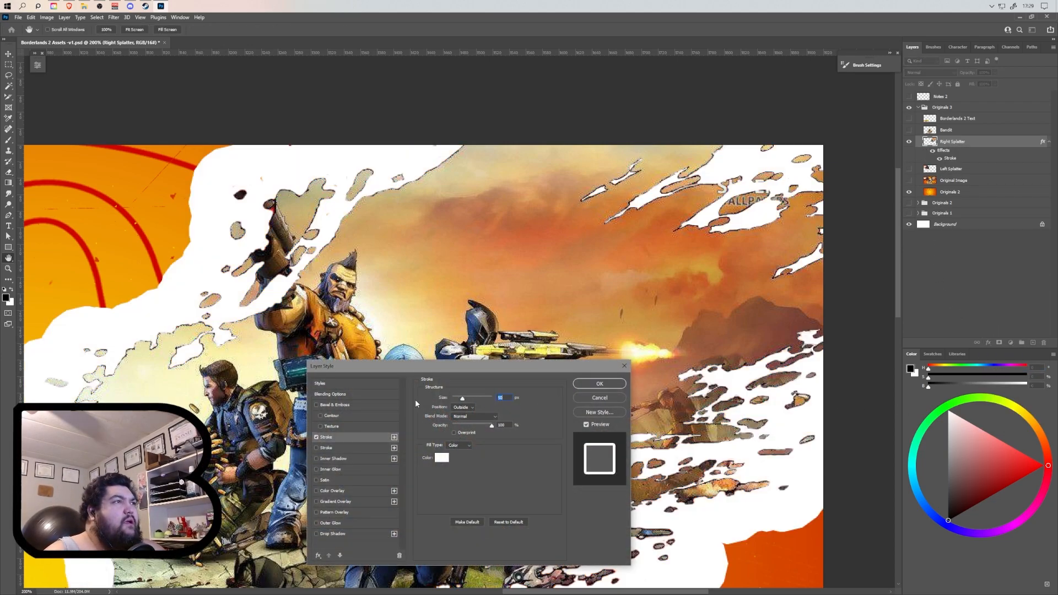
left_click(441, 458)
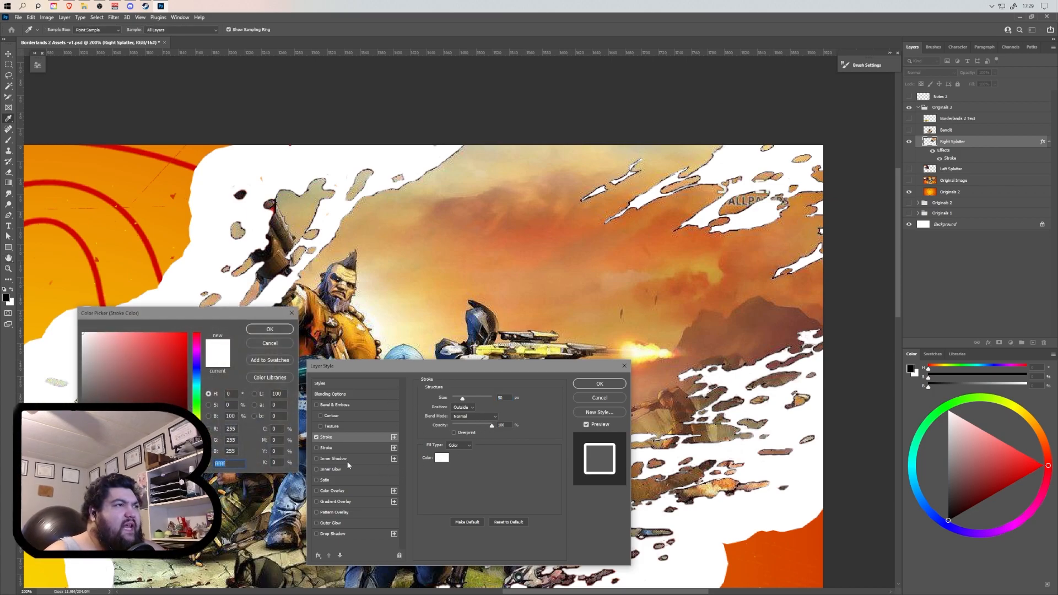
type("000000")
key("Return")
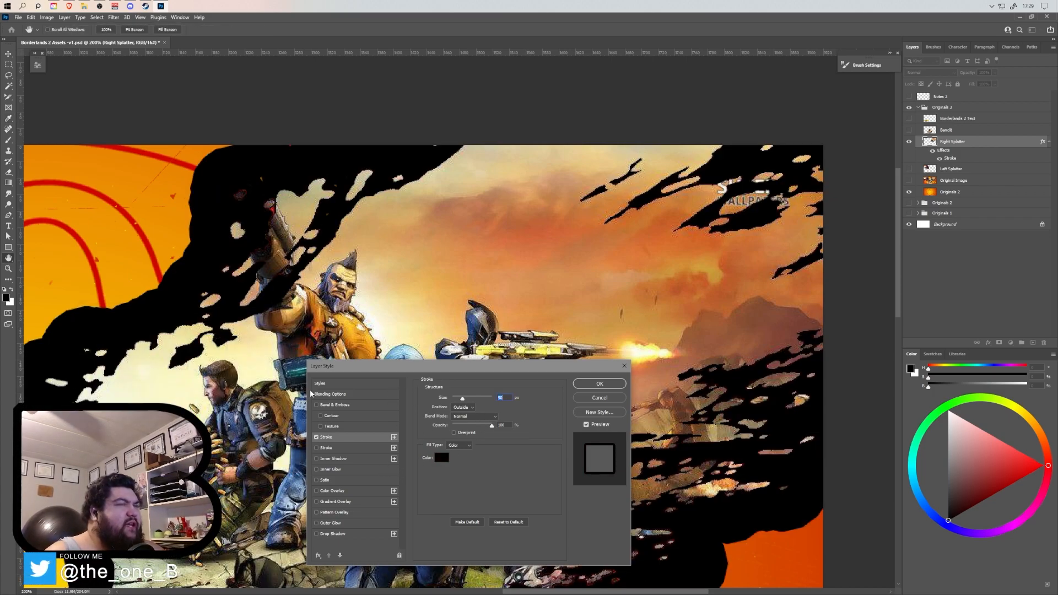
scroll(503, 397, "down", 5)
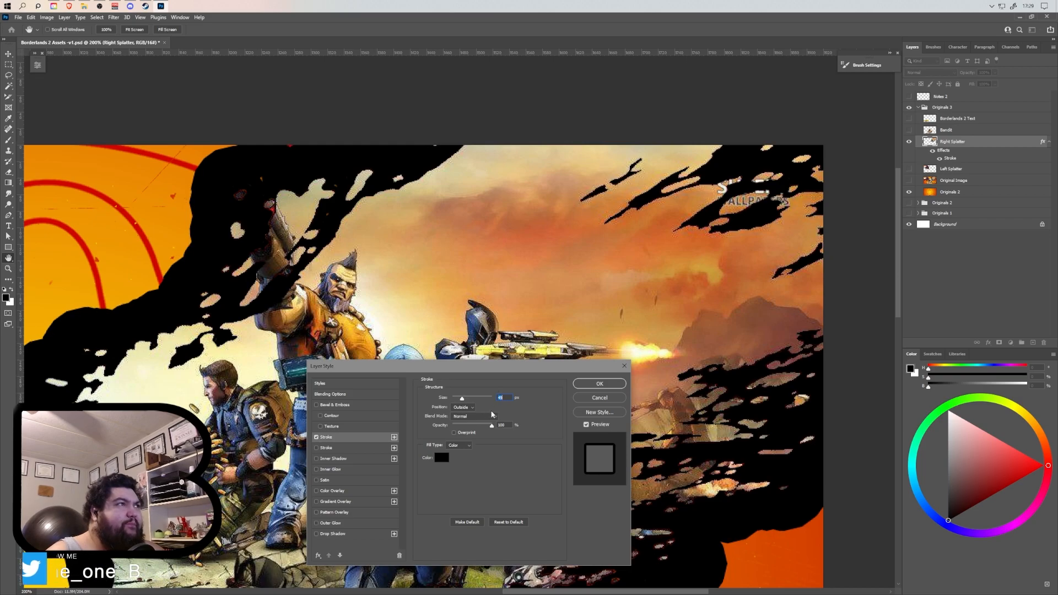
left_click_drag(462, 397, 453, 401)
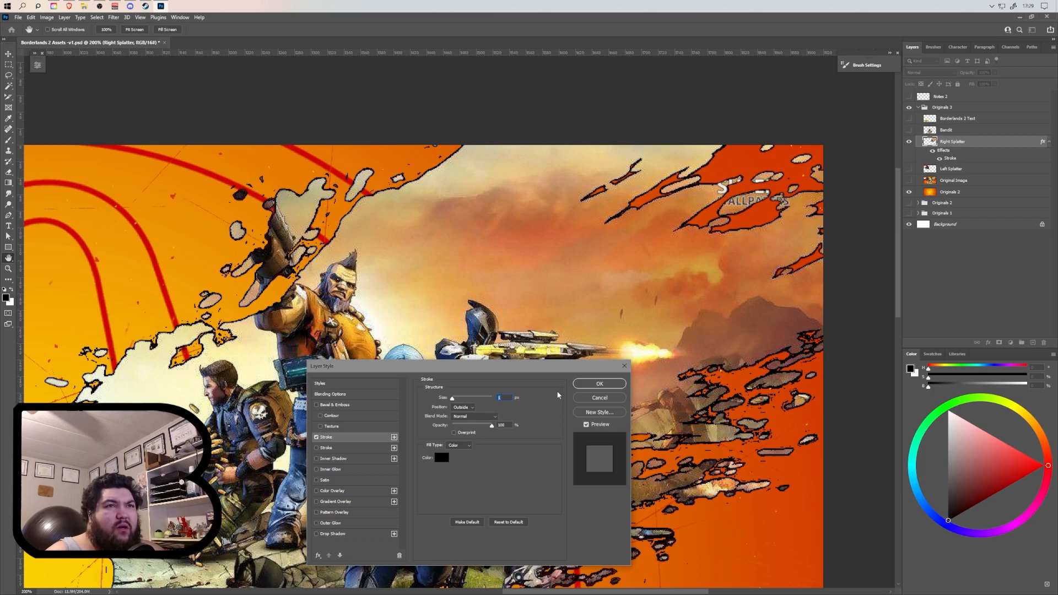
left_click(586, 398)
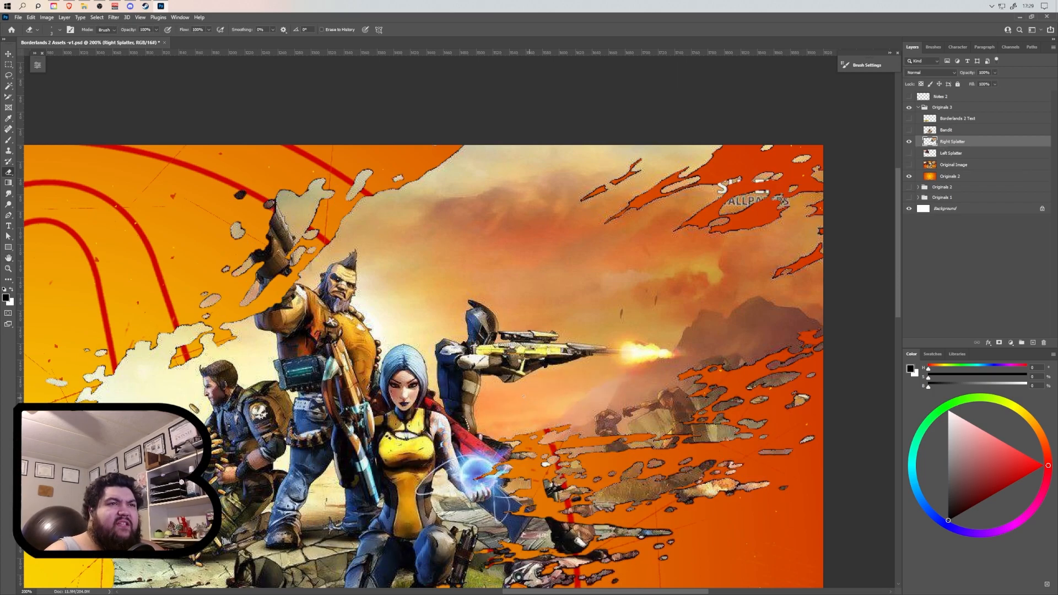
left_click(931, 141, "ctrl")
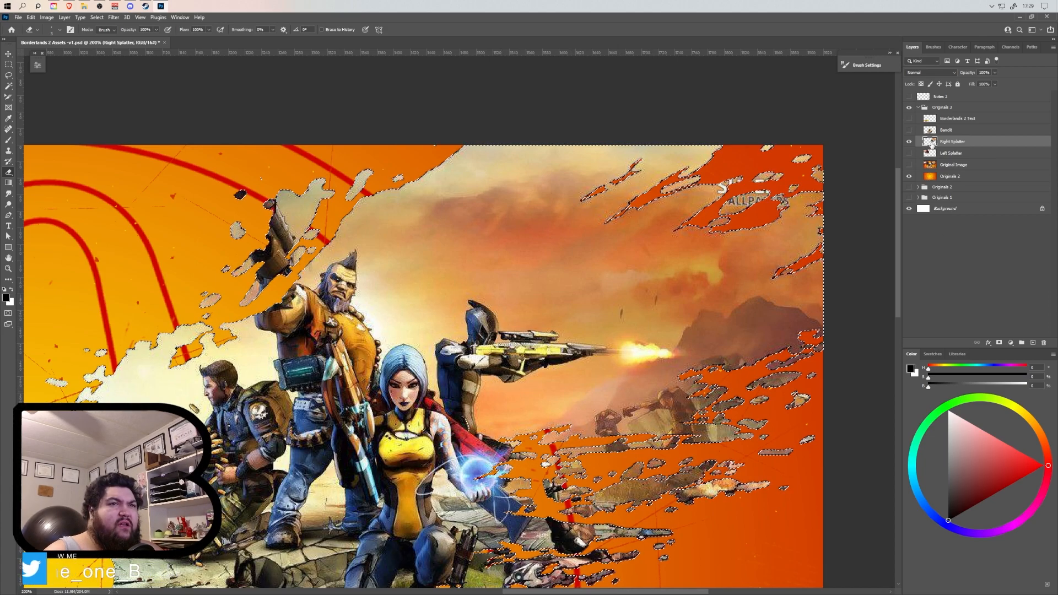
key("ctrl+d")
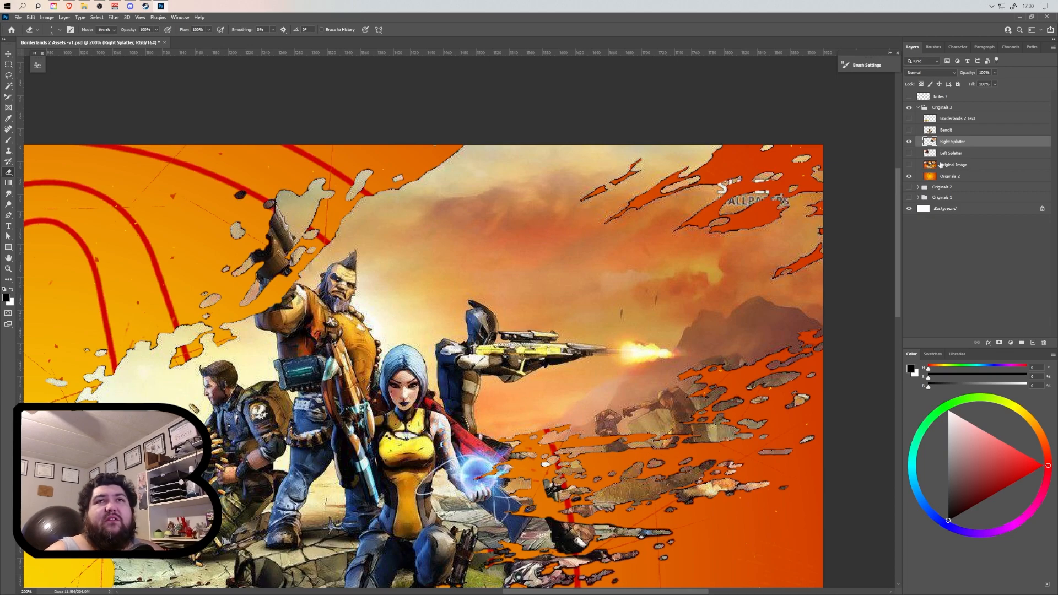
Add a thin Stroke effect positioned outside the shapes of the Right Splatter layer.
left_click(989, 343)
left_click(999, 371)
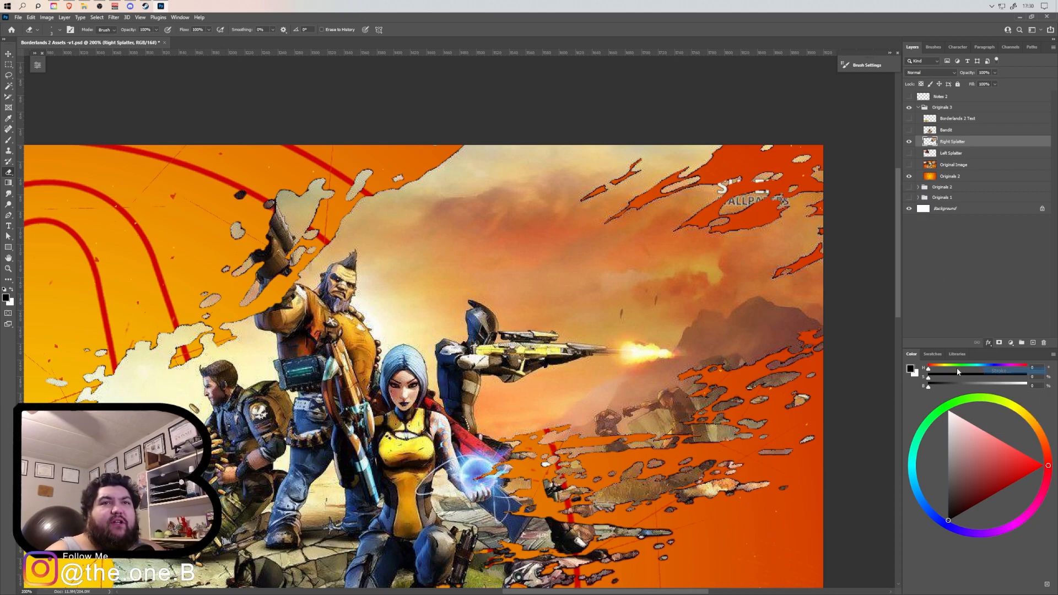
left_click_drag(465, 396, 442, 398)
key("Return")
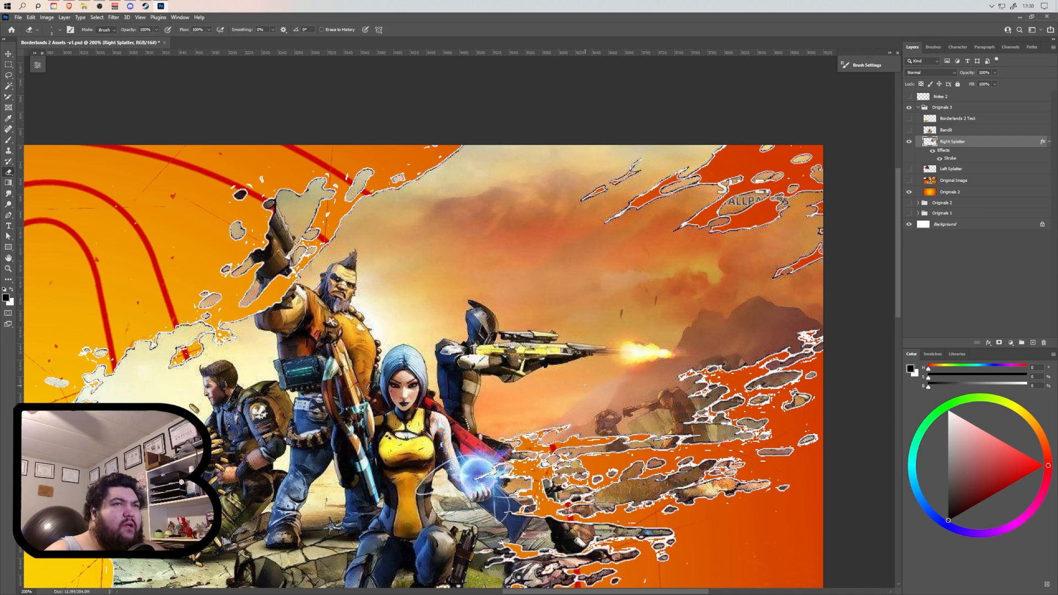
Set the Right Splatter layer's stroke colour to black, 000000.
scroll(266, 318, "up", 1)
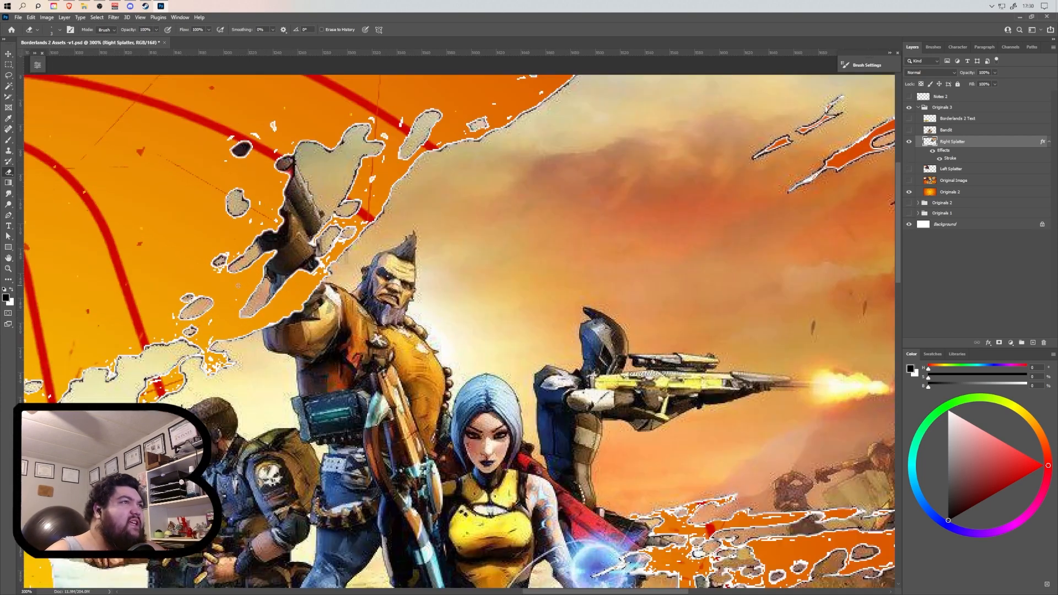
scroll(271, 295, "up", 3)
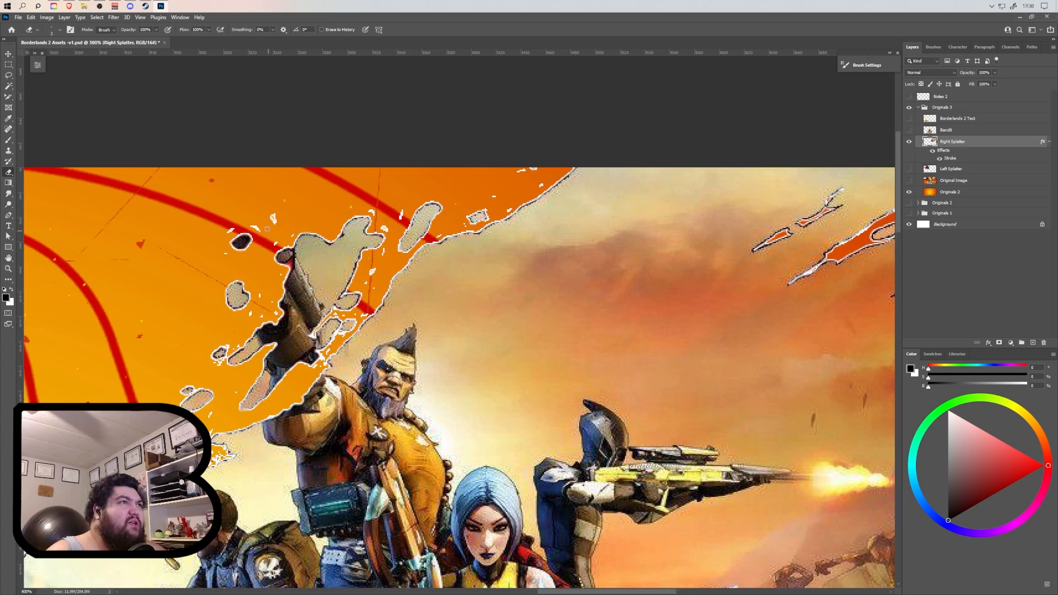
scroll(268, 230, "up", 2)
scroll(273, 234, "down", 2)
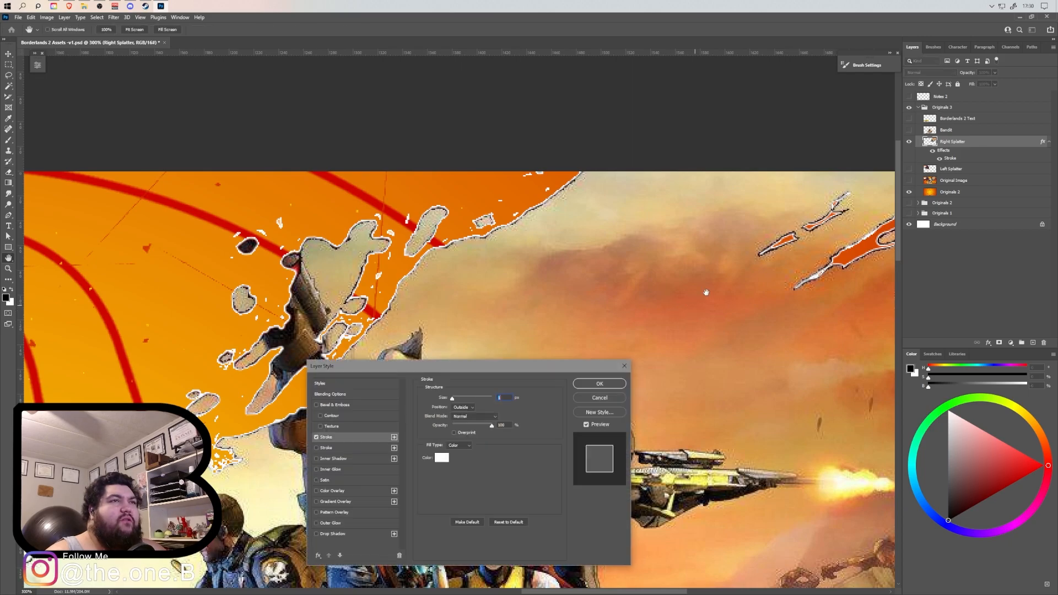
left_click(441, 461)
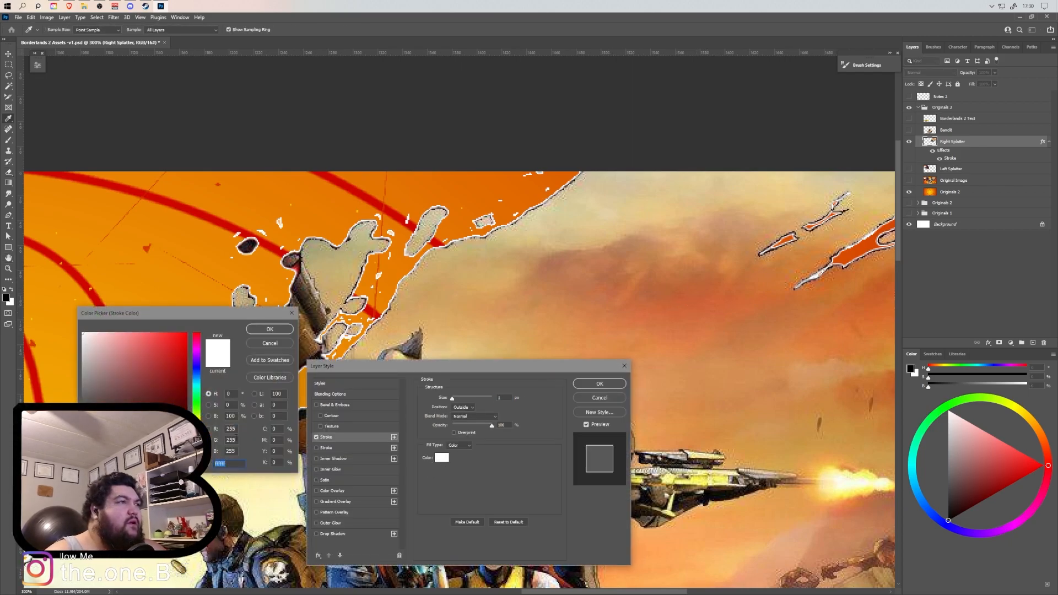
type("000000")
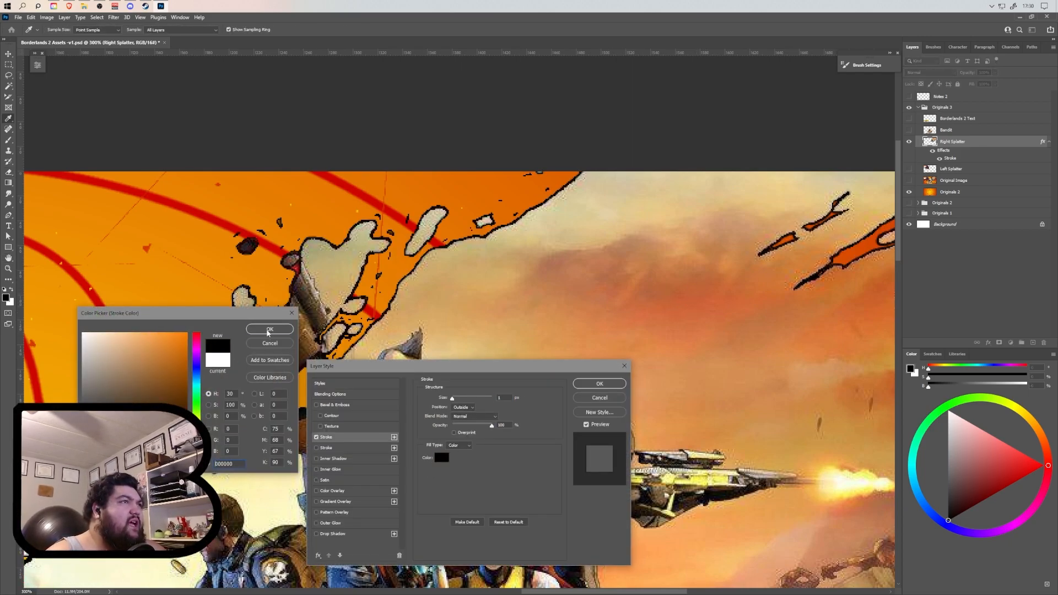
left_click(269, 329)
left_click(599, 384)
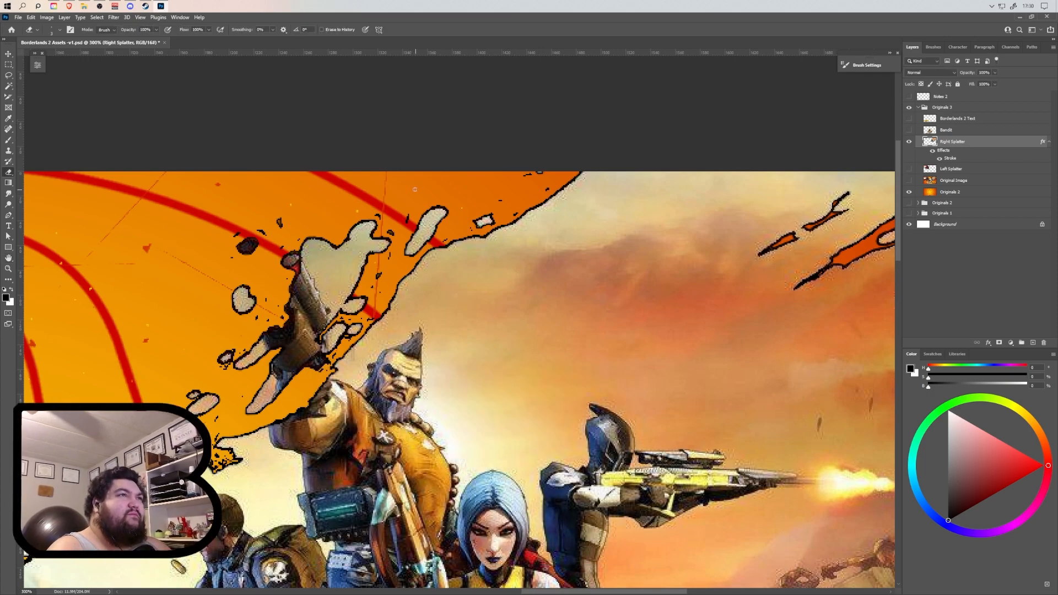
Erase the stray outlined specks around the raised gun arm and down the splatter's edge beside the kneeling gunner.
left_click_drag(336, 332, 468, 235)
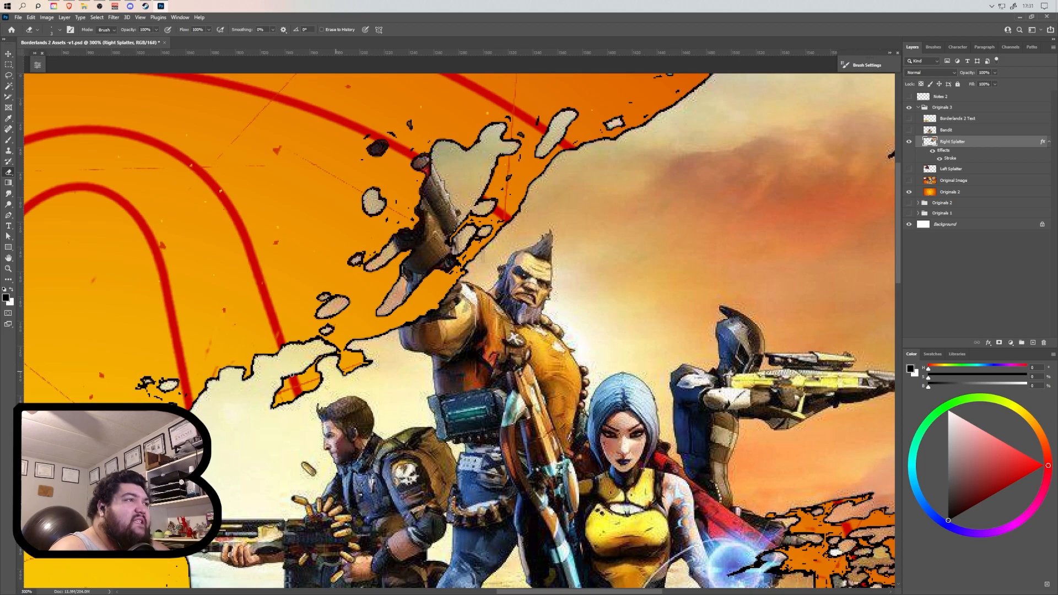
left_click_drag(213, 333, 384, 224)
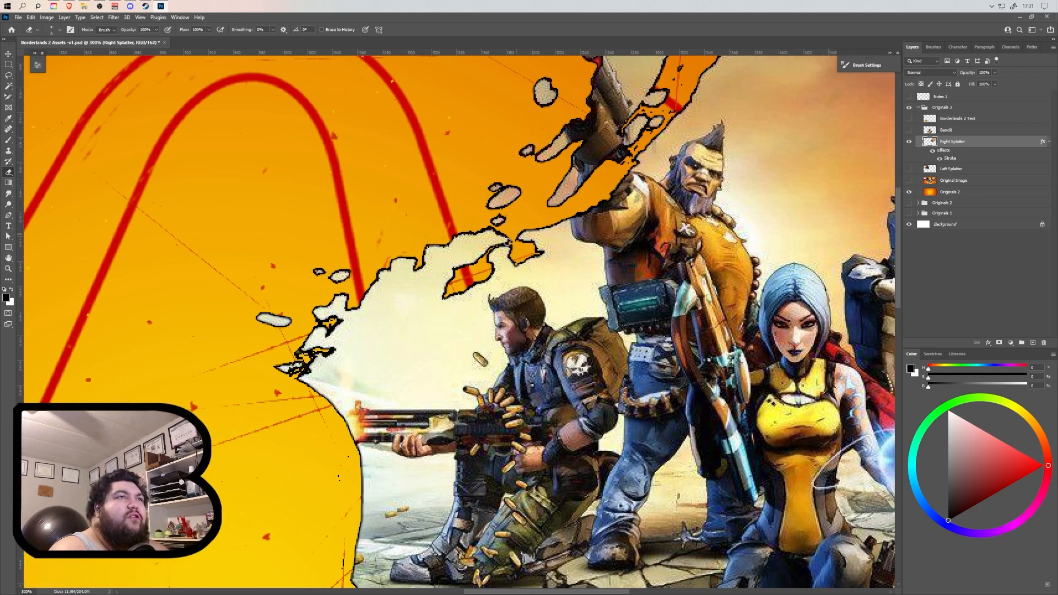
left_click_drag(344, 451, 413, 281)
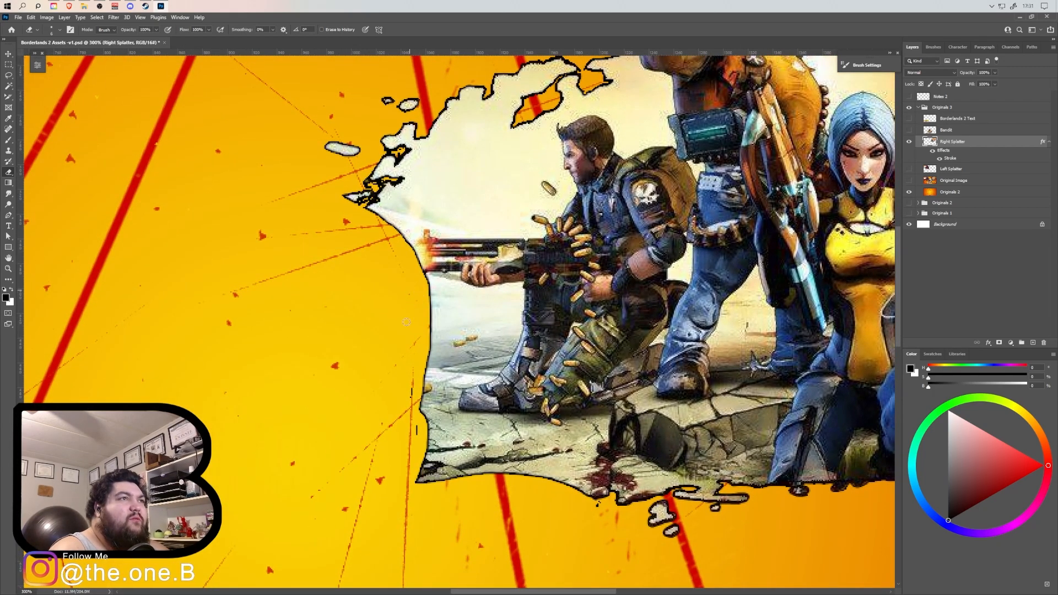
left_click_drag(414, 343, 430, 238)
left_click_drag(432, 321, 427, 334)
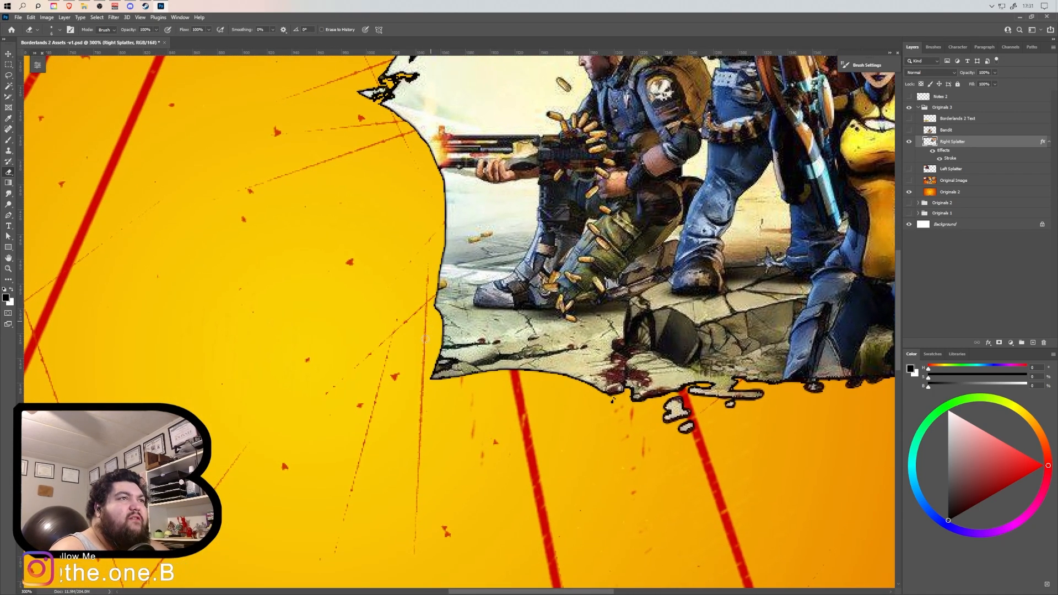
Erase the outlined specks beneath the Right Splatter's lower edge and around the tips of the streaks at its right end.
left_click_drag(664, 389, 531, 336)
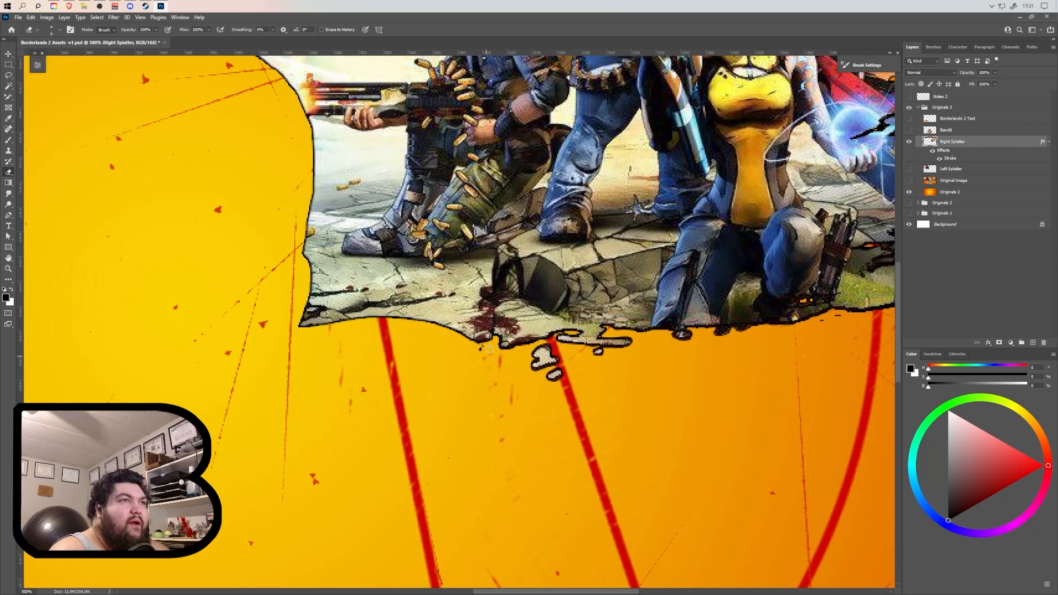
left_click_drag(636, 338, 326, 343)
left_click_drag(519, 329, 529, 326)
mouse_move(637, 309)
left_mouse_down()
mouse_move(592, 302)
mouse_move(463, 317)
left_mouse_up()
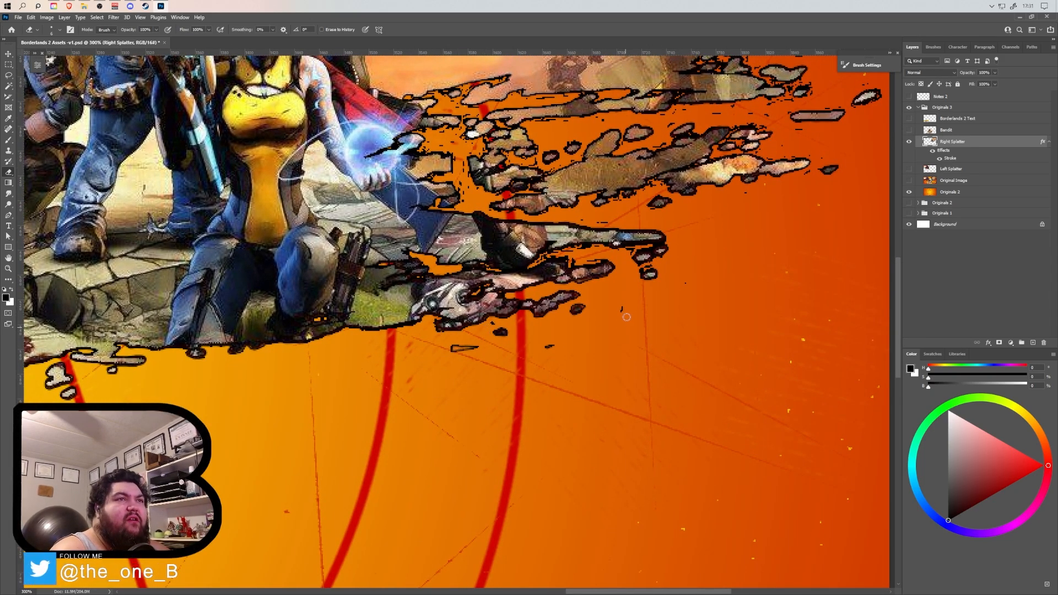
left_click_drag(688, 241, 606, 306)
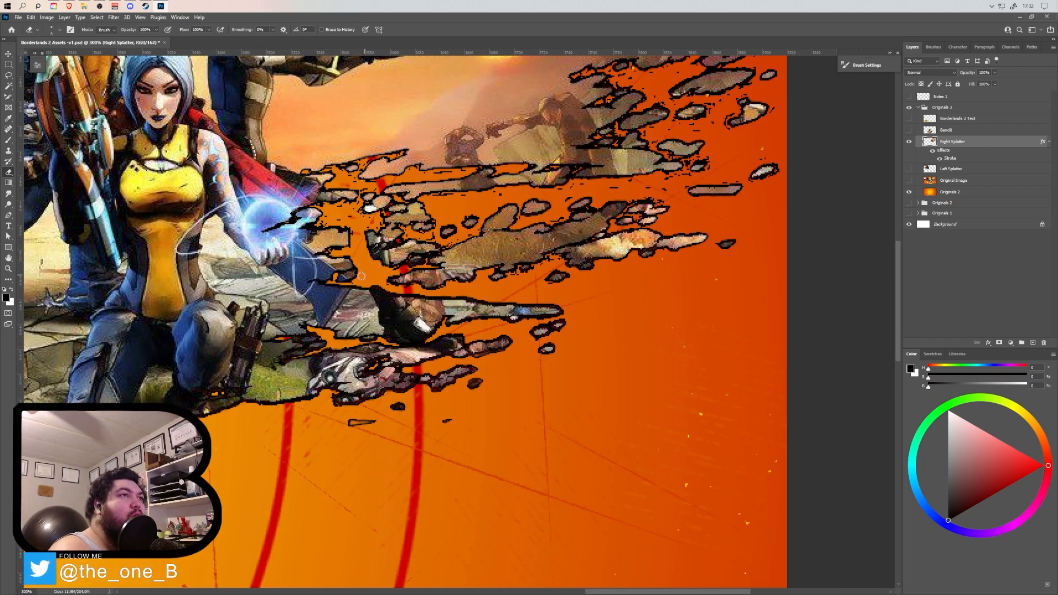
left_click_drag(592, 310, 507, 519)
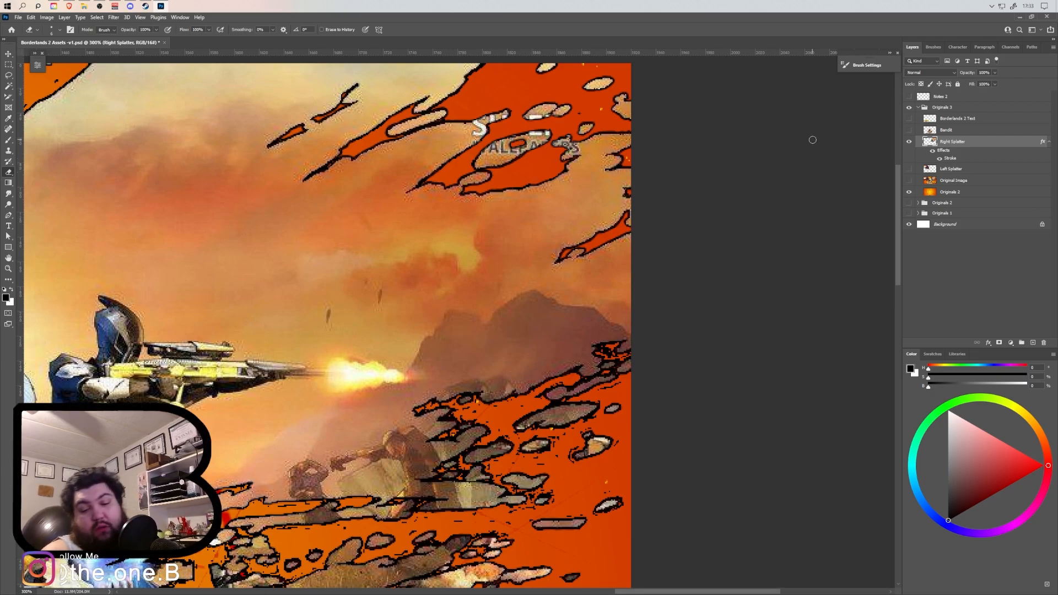
Undo the last eraser stroke, then erase the tiny specks around the raised gun and upper splatter edge with a smaller eraser.
key("ctrl+z")
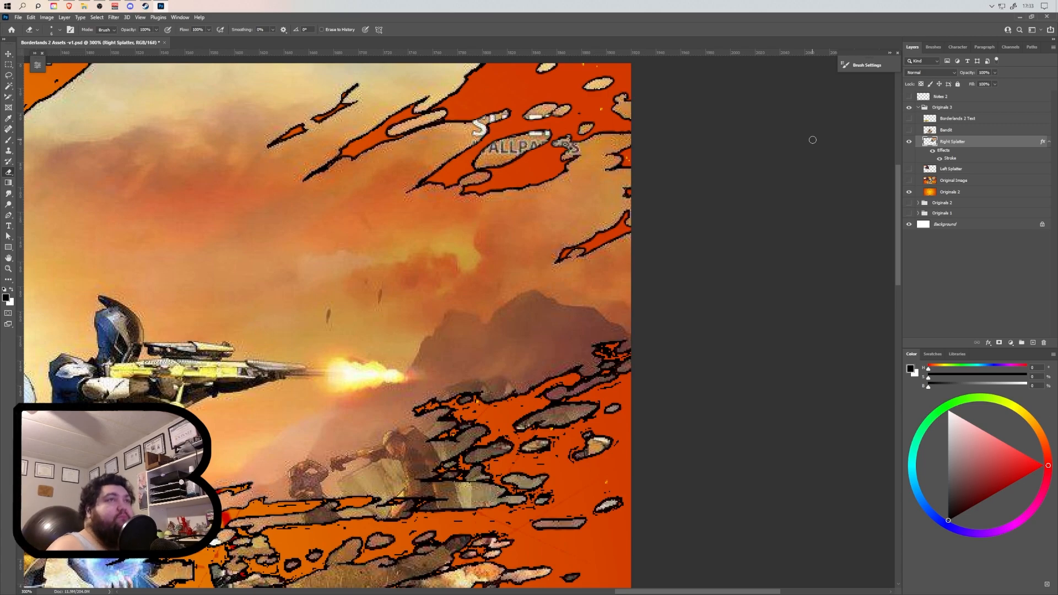
left_click_drag(550, 212, 509, 331)
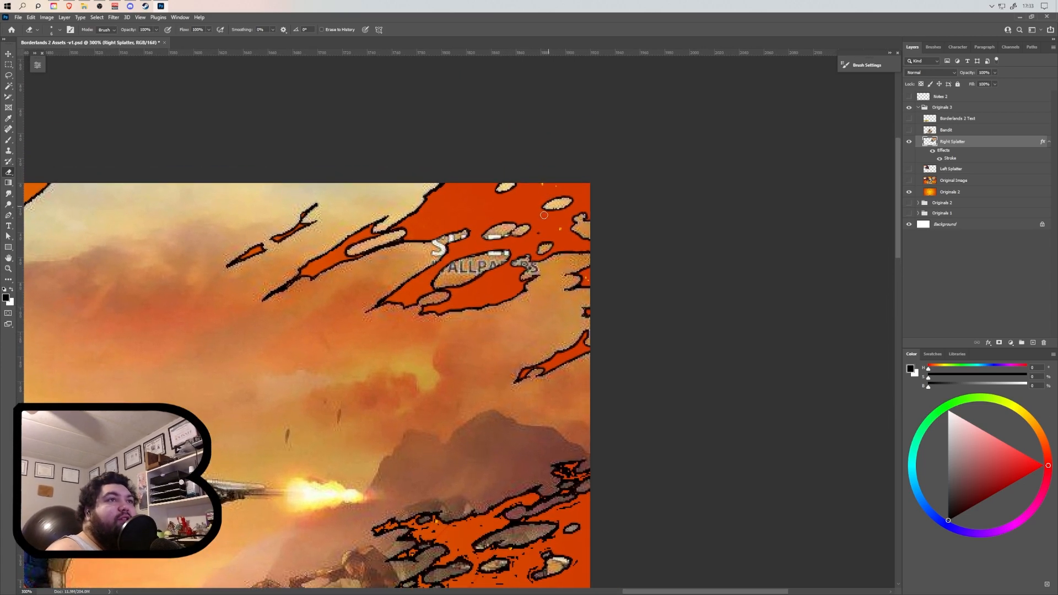
left_click_drag(548, 225, 816, 142)
scroll(520, 291, "up", 5)
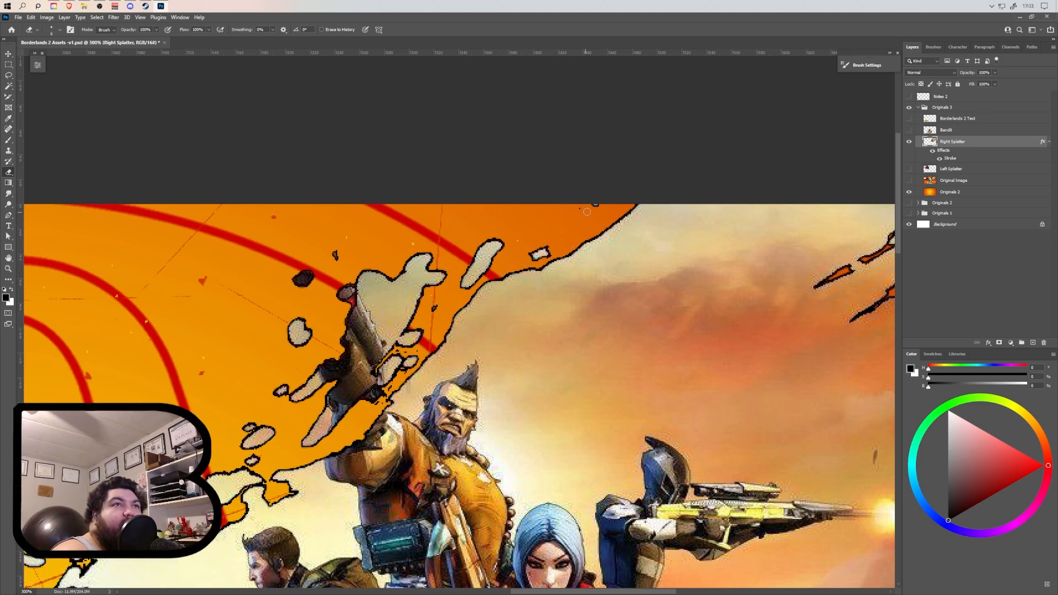
left_click_drag(459, 306, 521, 222)
key("bracketleft")
key("bracketleft")
key("bracketleft")
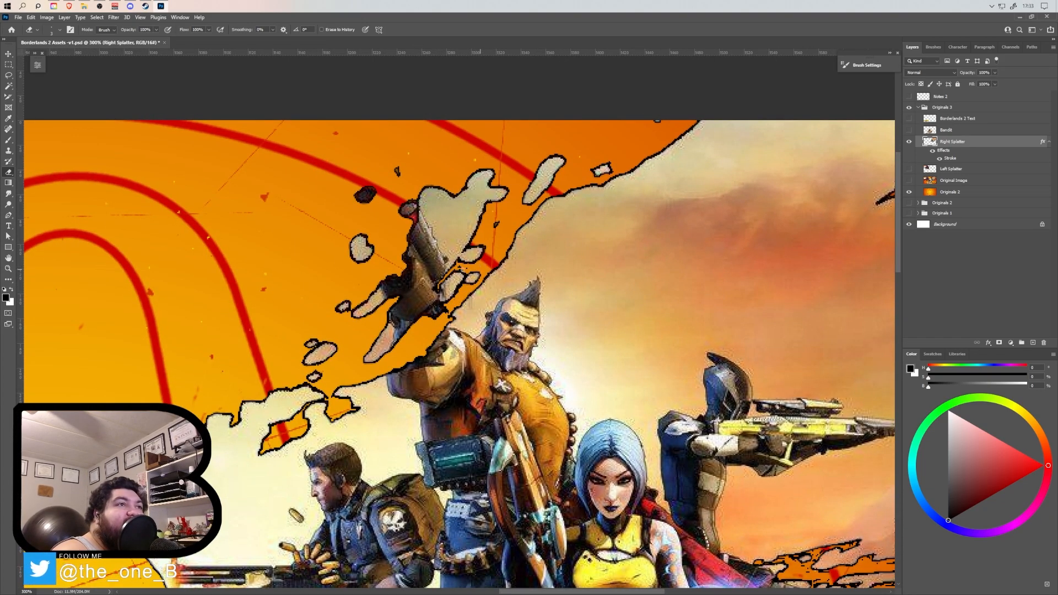
left_click_drag(628, 362, 704, 235)
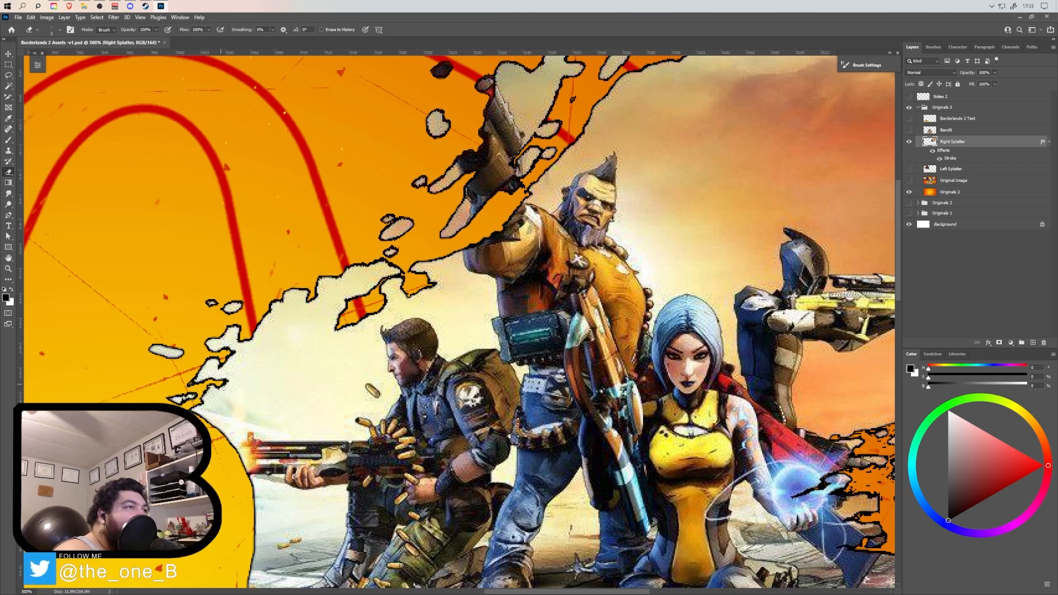
Erase the small outlined specks between the upper streaks and fragments to the right of the glowing orb.
left_click_drag(638, 425, 519, 205)
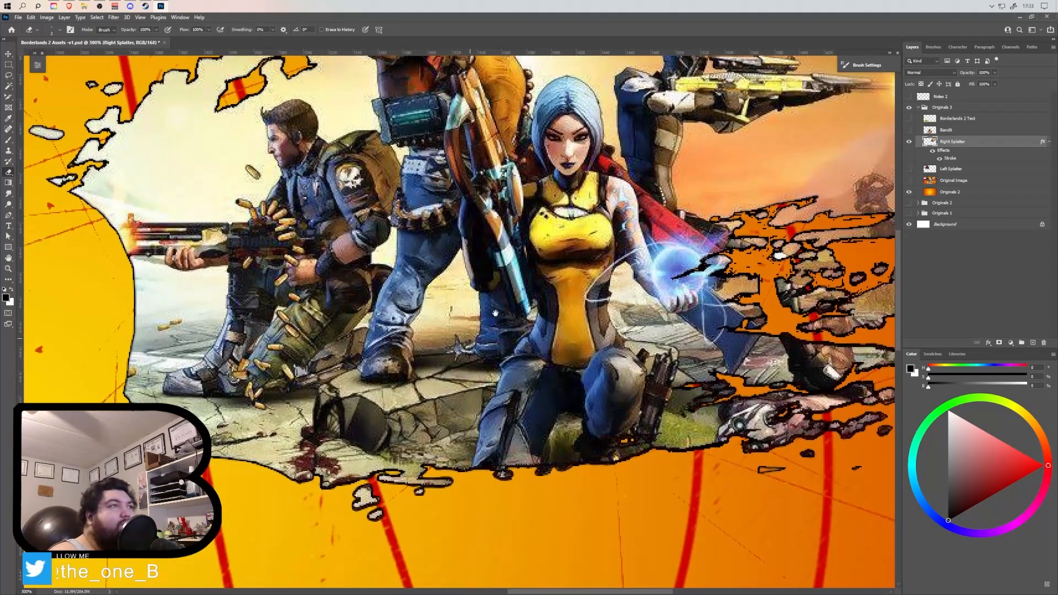
left_click_drag(543, 420, 95, 303)
left_click_drag(614, 221, 512, 377)
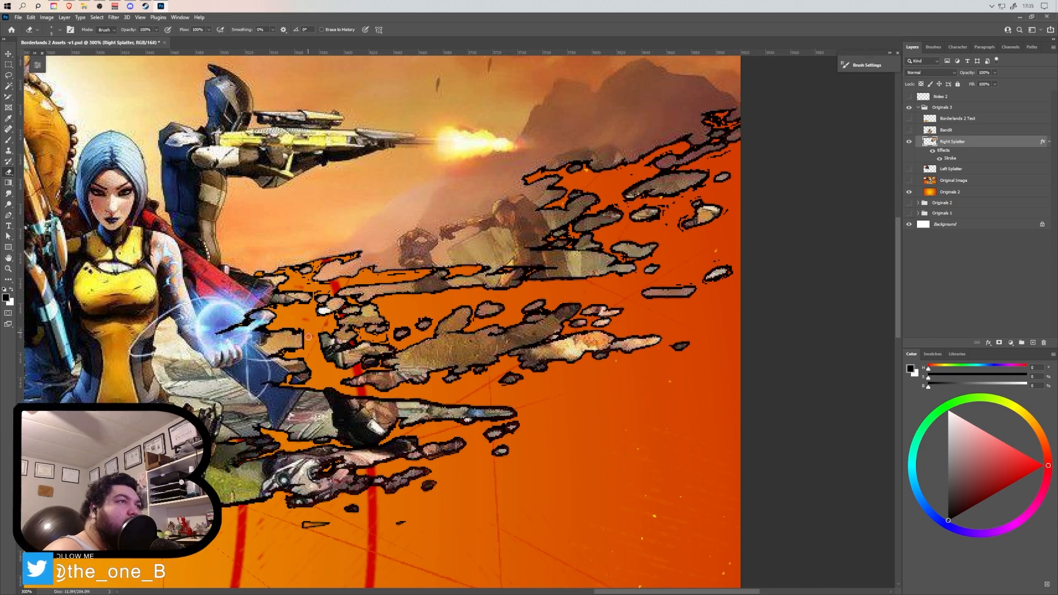
left_click_drag(417, 313, 560, 313)
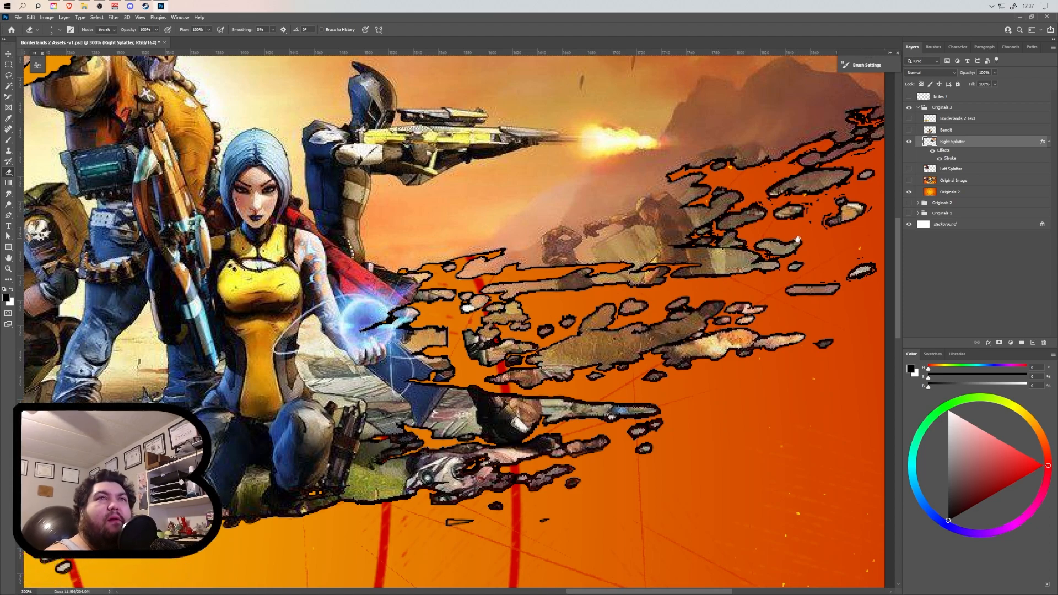
left_click_drag(701, 289, 535, 364)
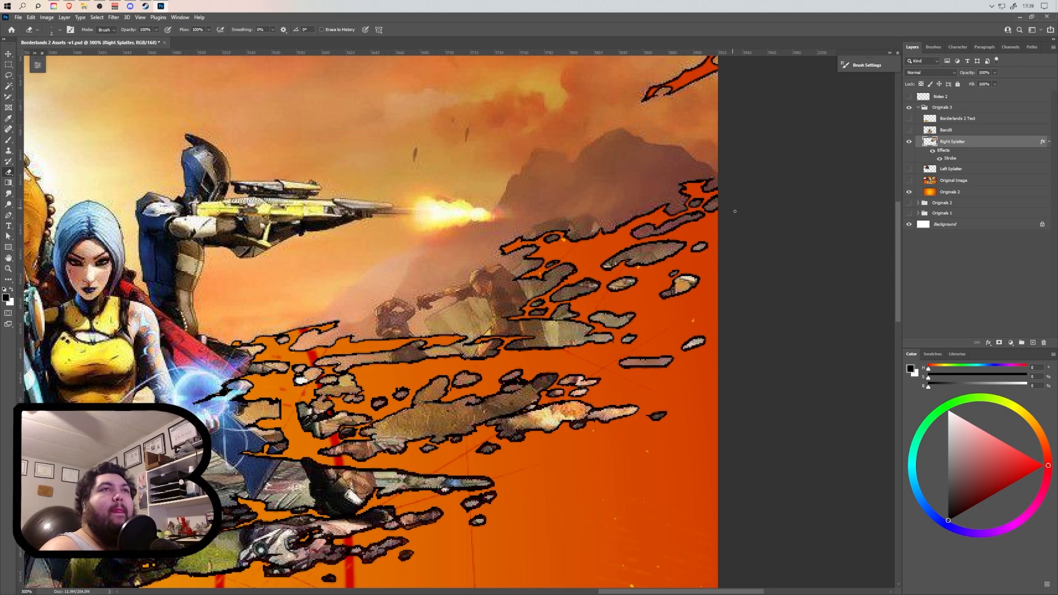
Erase the remaining specks among the lower streaks and along the ground edge beside the kneeling blue-haired woman.
left_click_drag(594, 459, 671, 349)
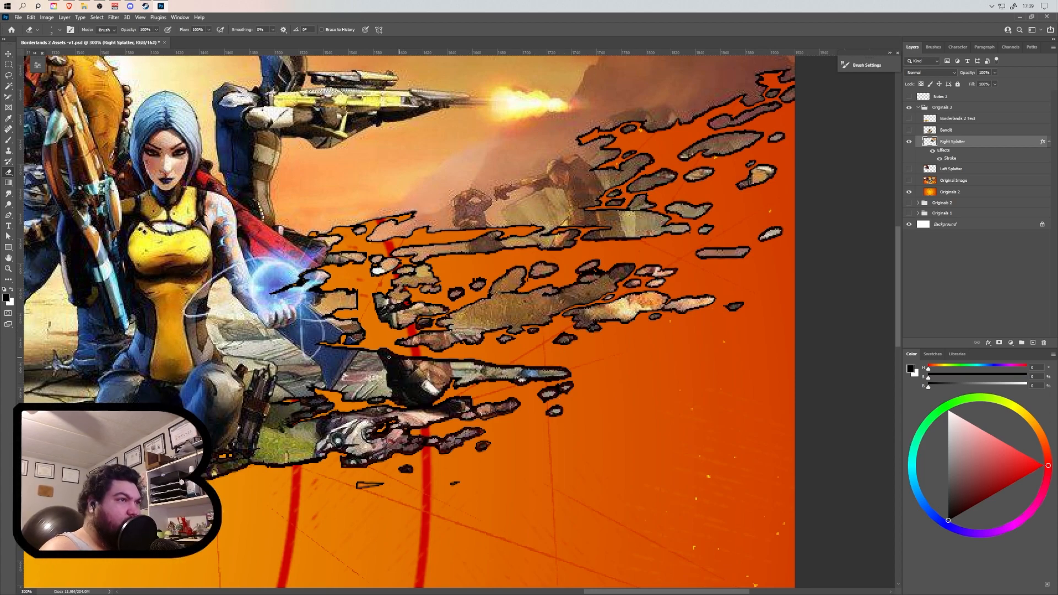
left_click_drag(385, 394, 474, 330)
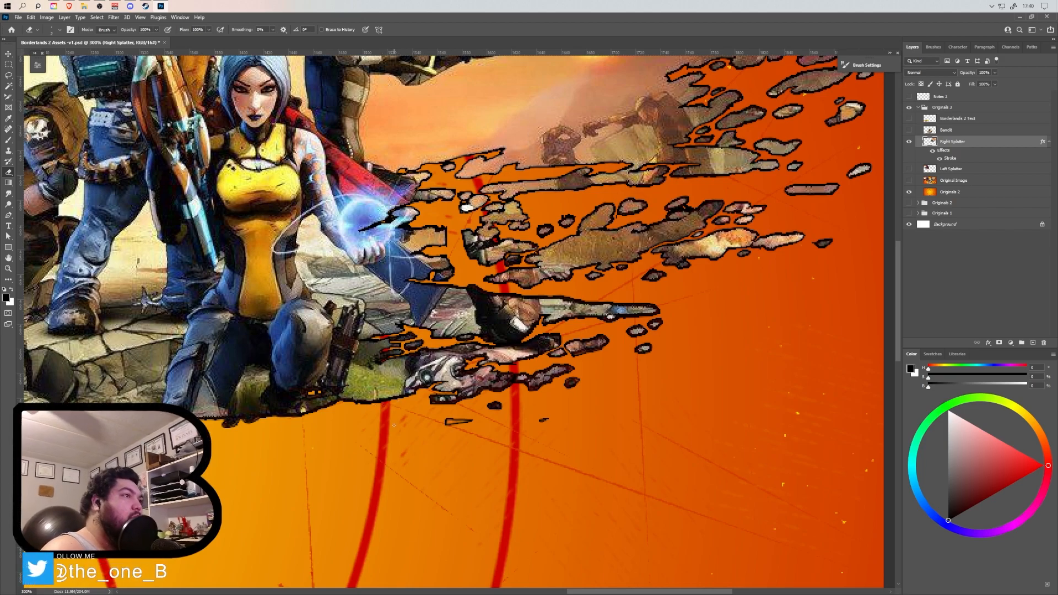
left_click_drag(348, 455, 540, 495)
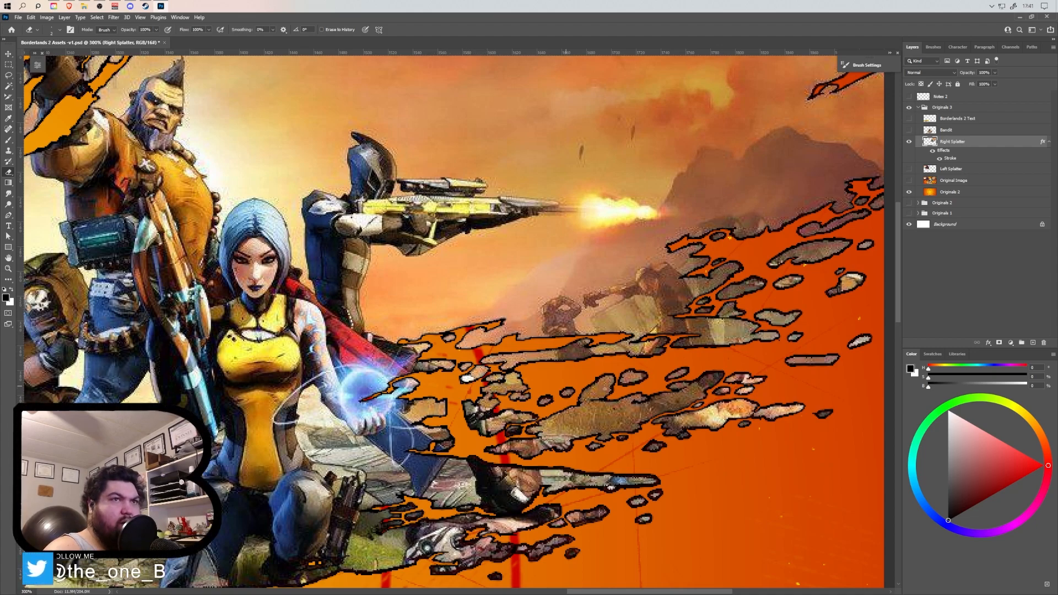
left_click_drag(738, 269, 554, 353)
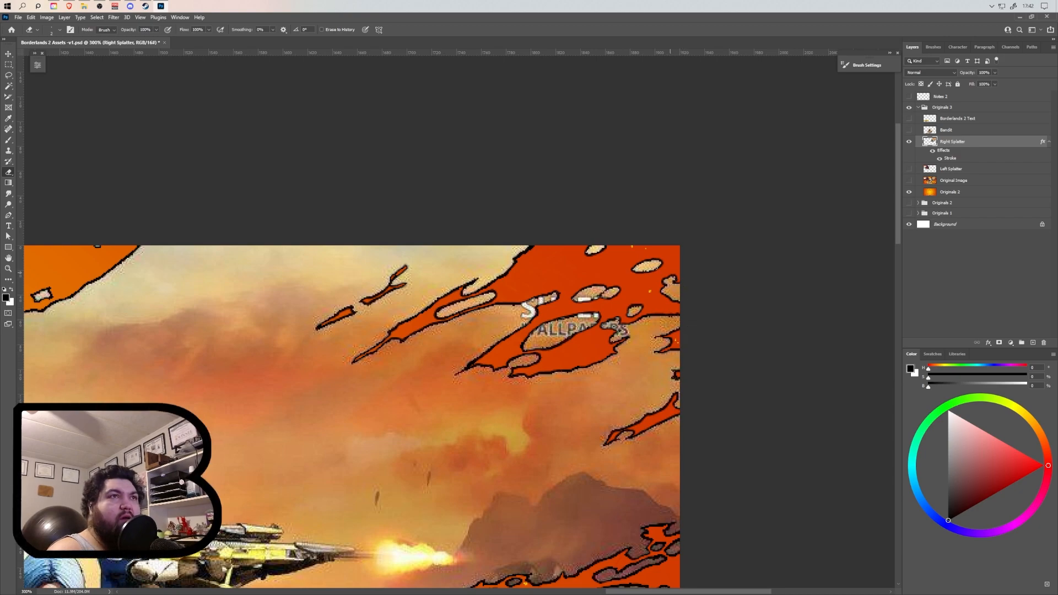
Erase the last specks between the raised gun and the splatter's edge, and check the artwork's upper area for residue.
left_click_drag(351, 316, 462, 307)
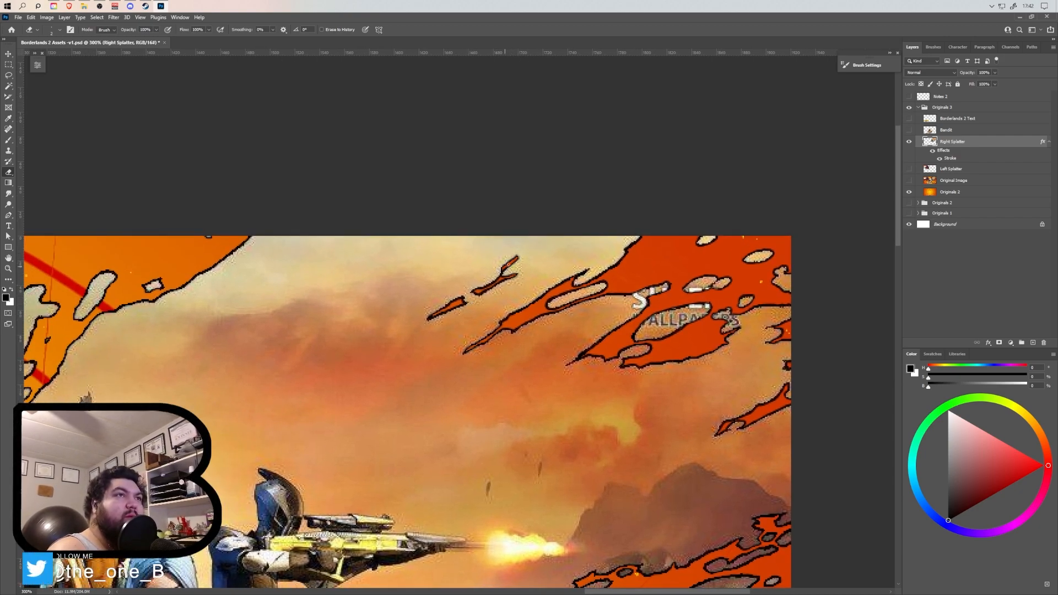
mouse_move(369, 317)
left_mouse_down()
mouse_move(653, 287)
mouse_move(752, 290)
left_mouse_up()
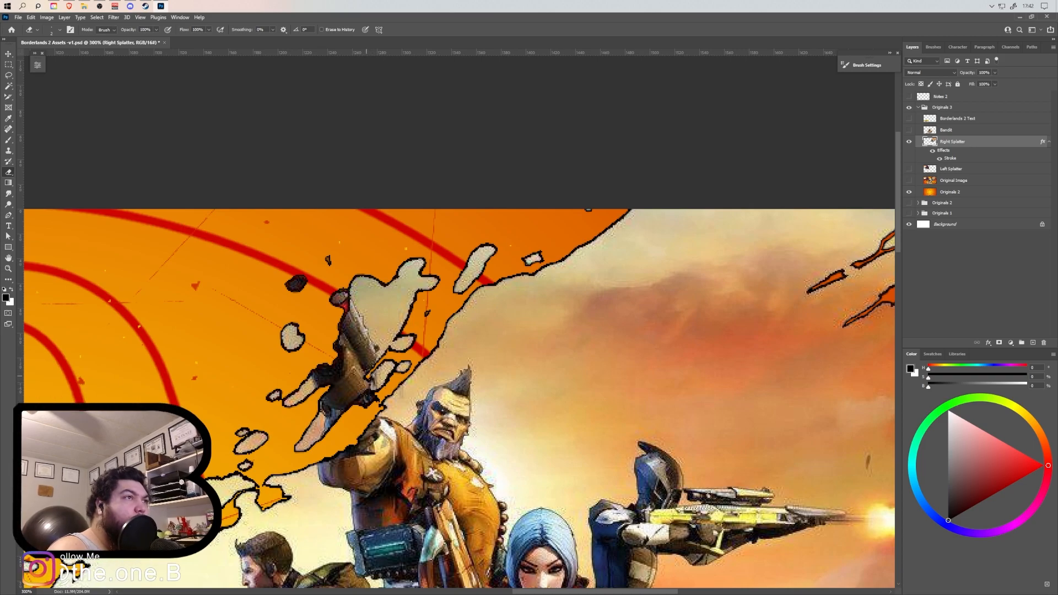
left_click_drag(339, 439, 423, 344)
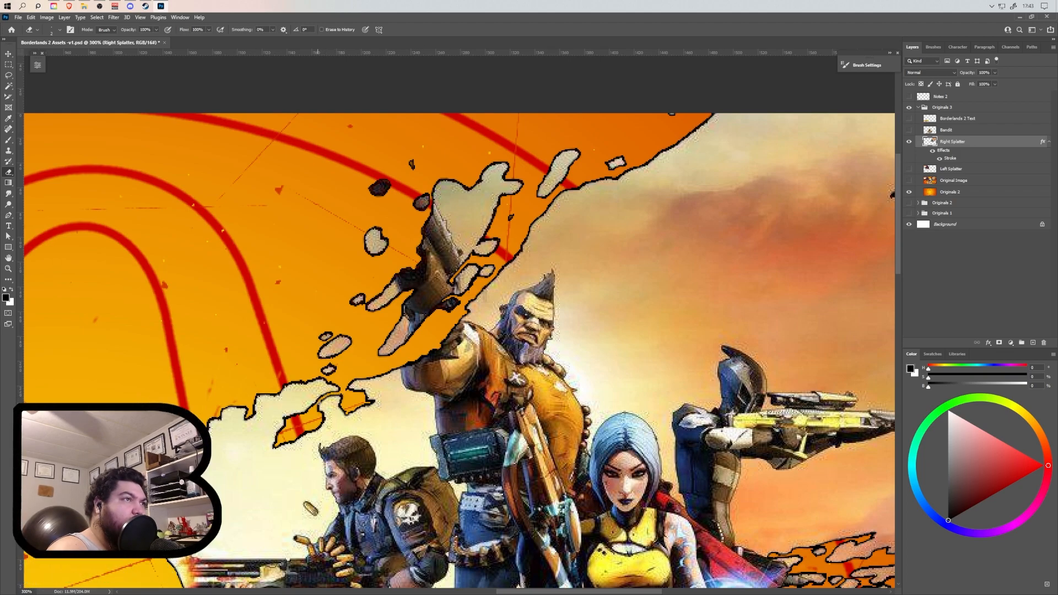
left_click_drag(355, 450, 618, 134)
left_click_drag(719, 509, 394, 317)
left_click_drag(731, 160, 489, 432)
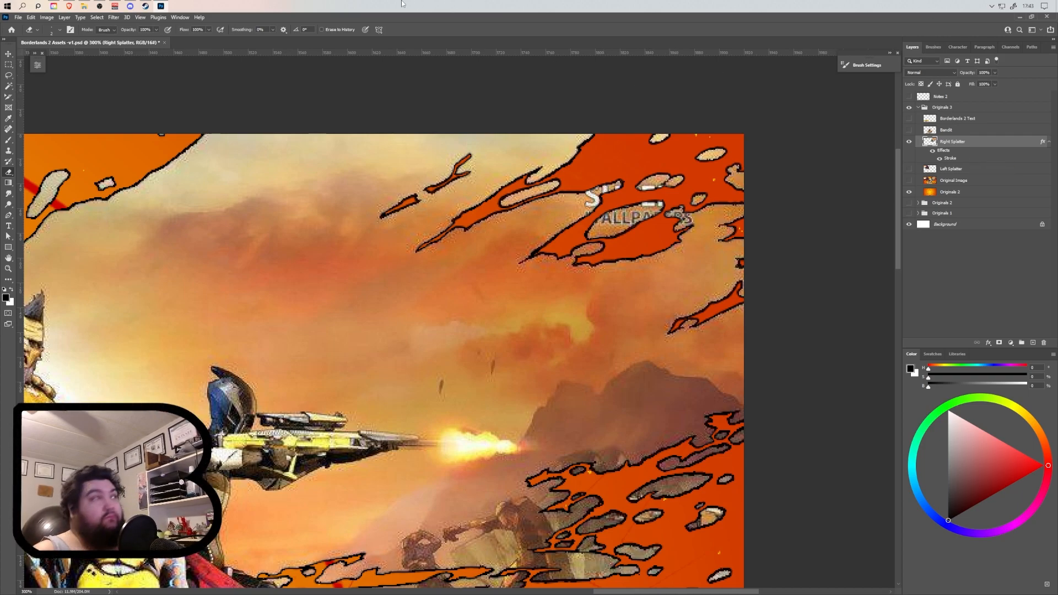
Save the document with the cleaned Right Splatter layer.
left_click(18, 17)
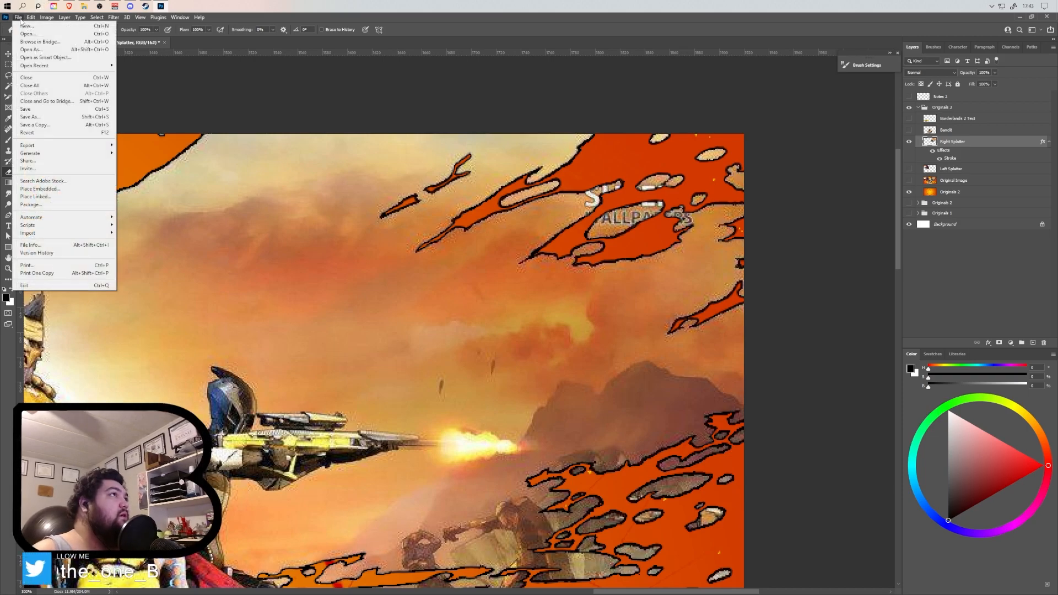
left_click(26, 109)
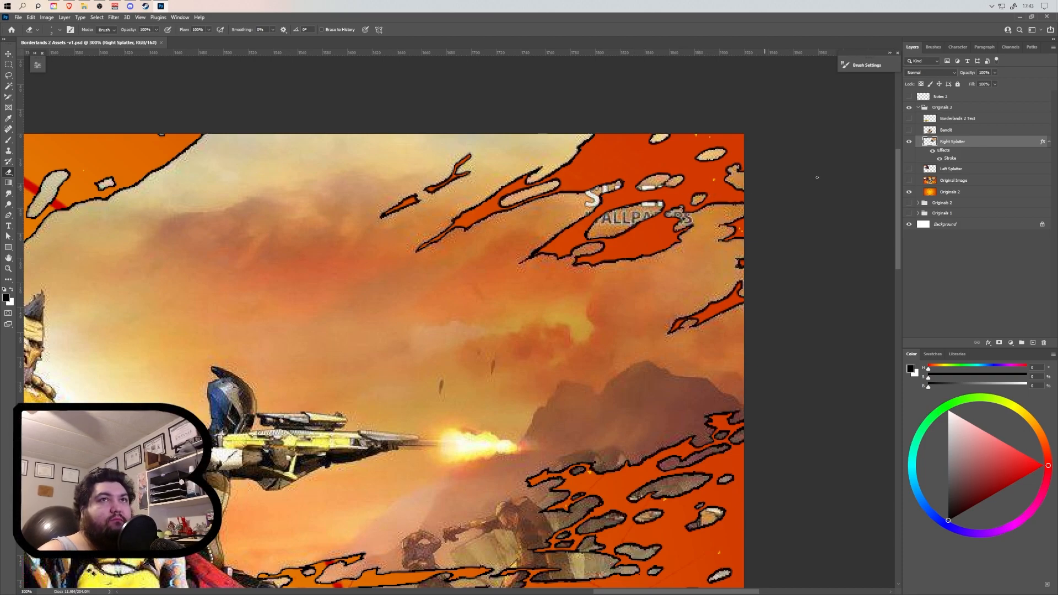
right_click(952, 143)
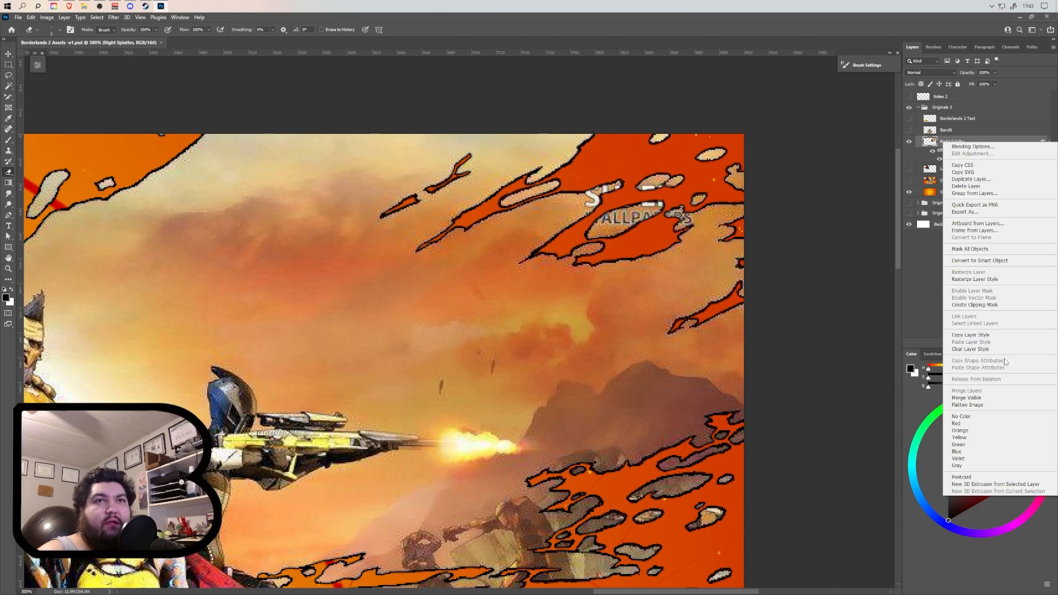
left_click(923, 287)
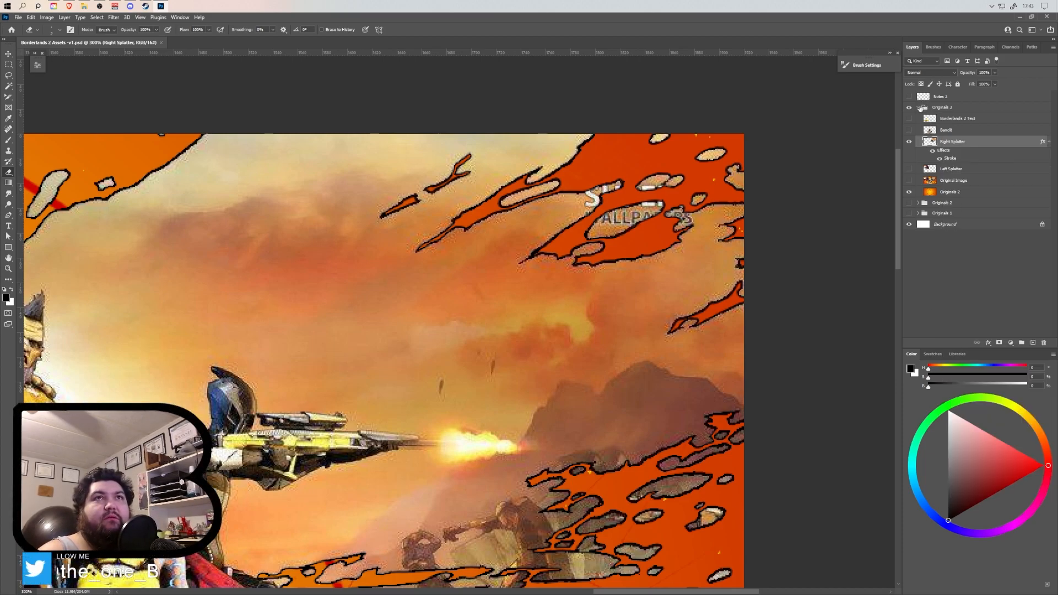
Duplicate the Originals 3 group, rename the copy Originals 4, and hide the Originals 3 group.
left_click(919, 107)
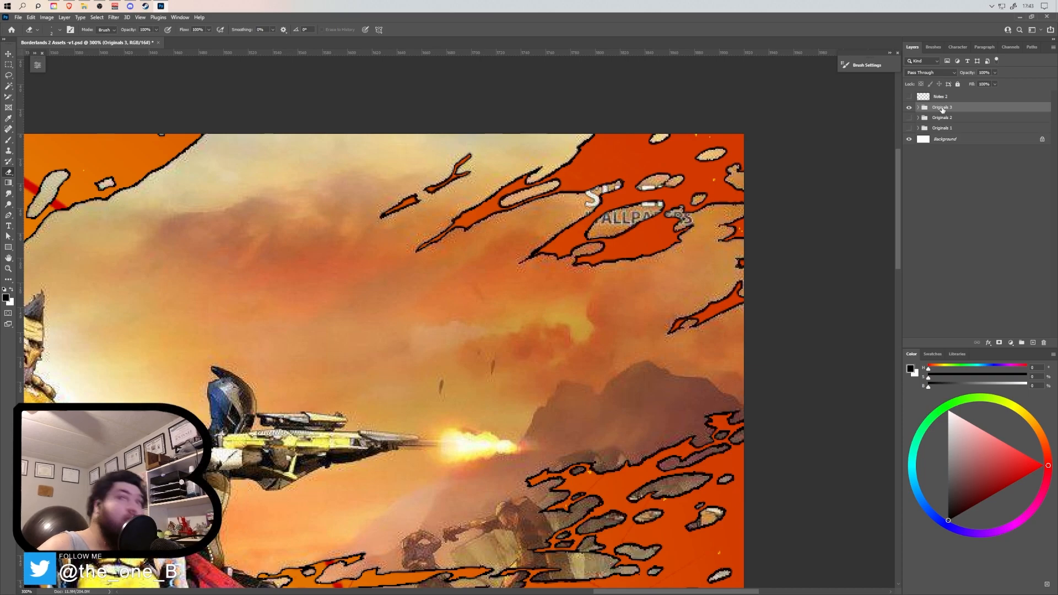
key("ctrl+j")
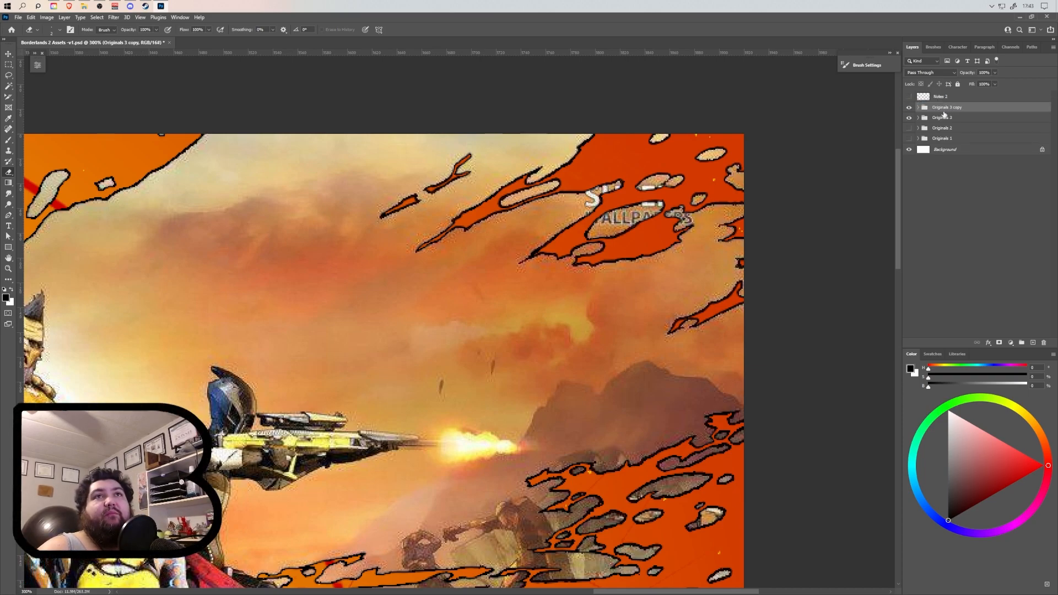
double_click(947, 107)
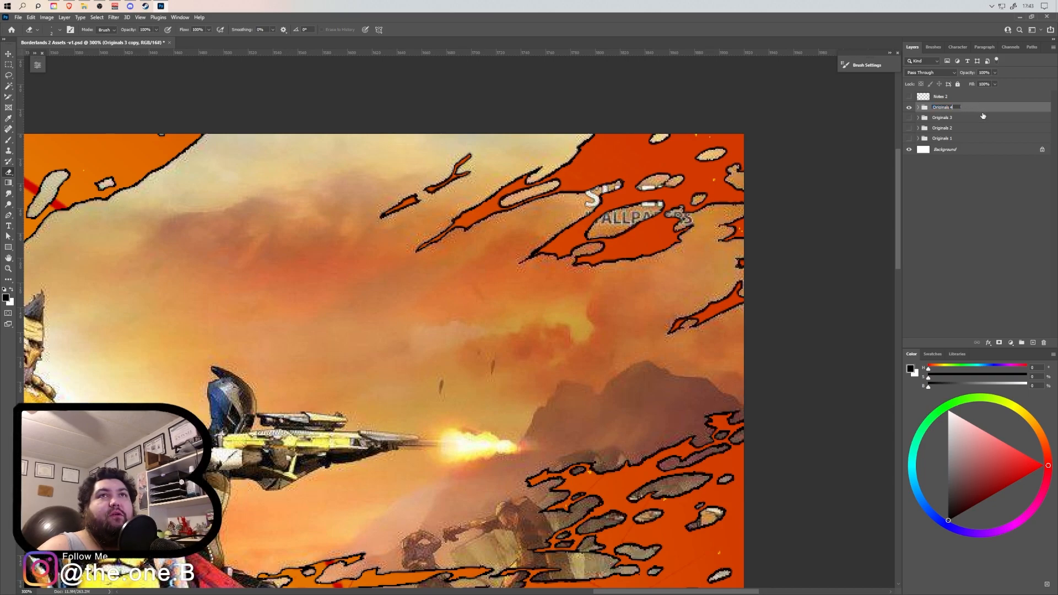
type("4")
key("Return")
Select the Right Splatter layer in the Originals 4 group and lasso the watermark lettering over the upper splatter streaks.
left_click(919, 108)
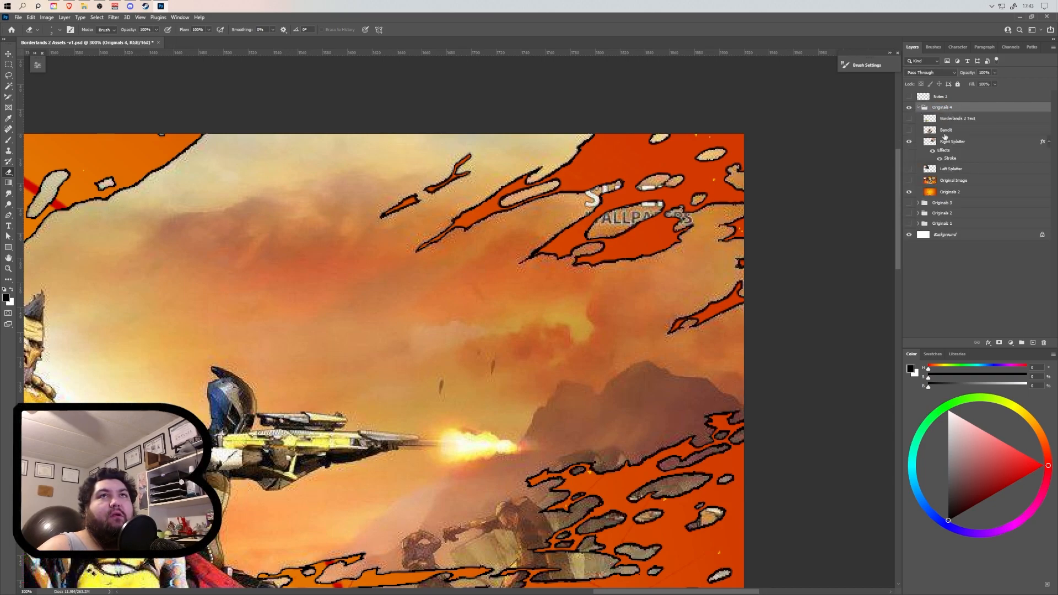
left_click(964, 145)
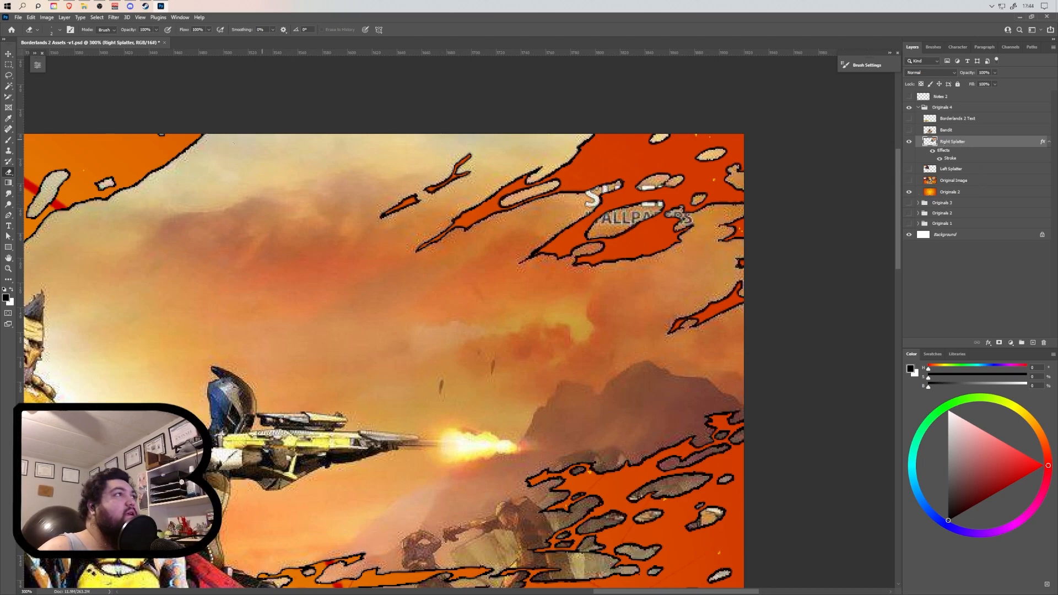
key("l")
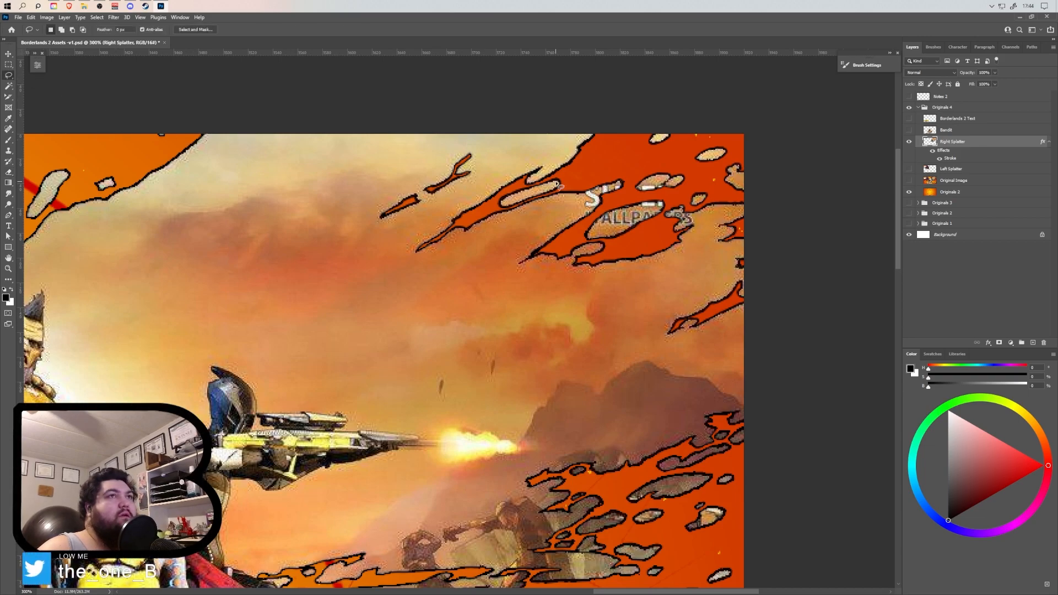
scroll(619, 192, "up", 3)
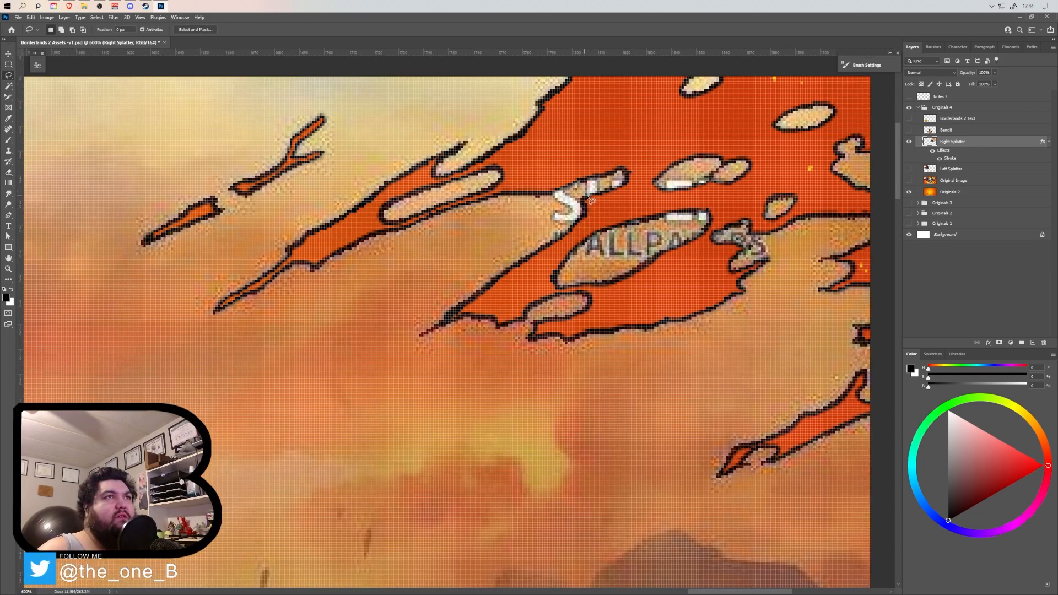
scroll(579, 209, "down", 1)
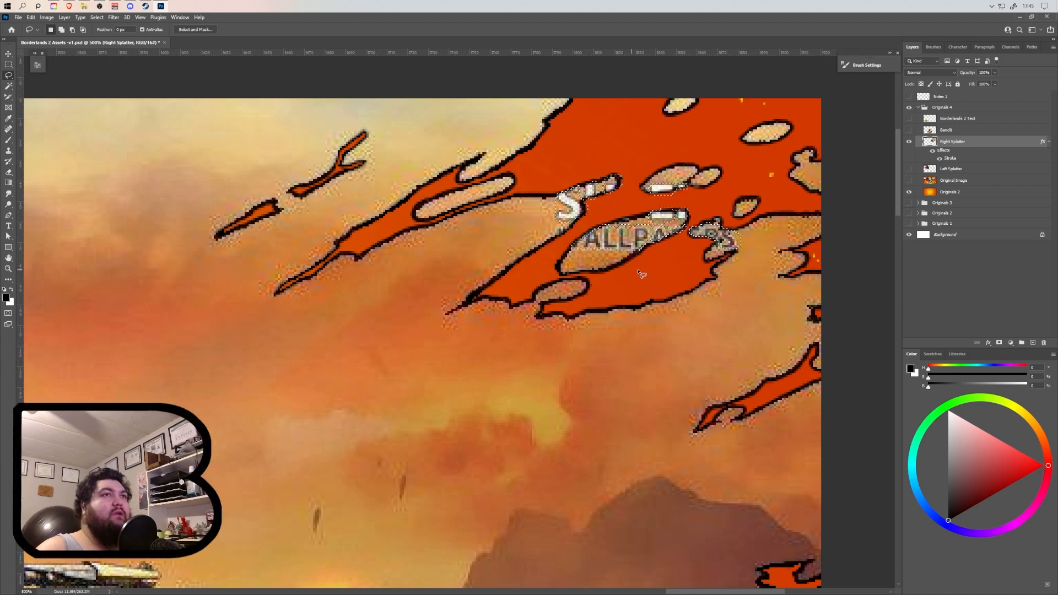
Open Content-Aware Fill for the selected watermark lettering on the Right Splatter layer.
left_click(31, 18)
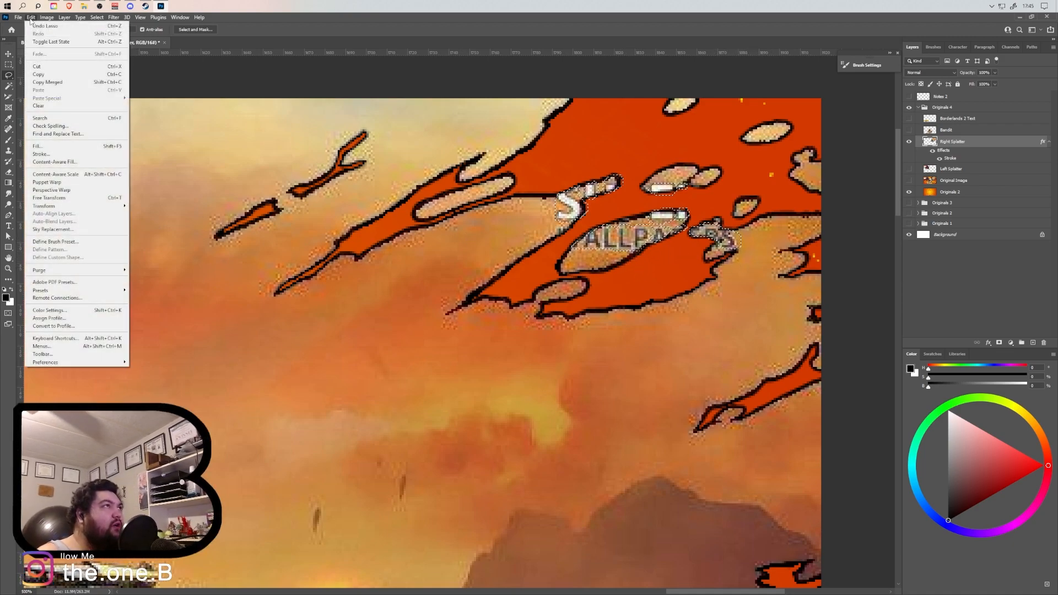
left_click(55, 162)
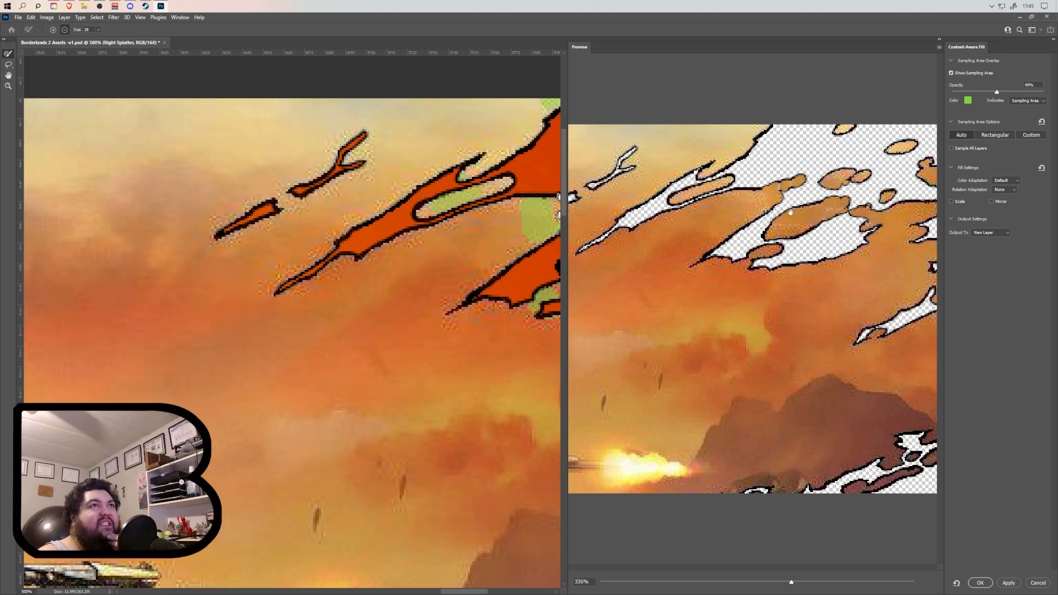
left_click_drag(449, 592, 484, 592)
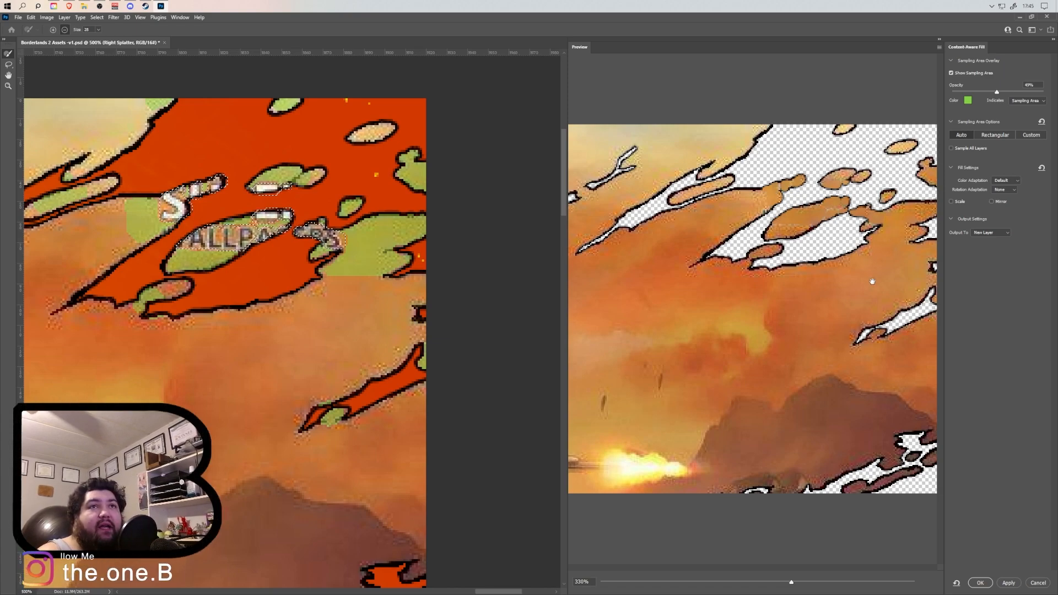
Try Color Adaptation levels from None to Very High for the watermark fill, ending on High.
left_click(1004, 206)
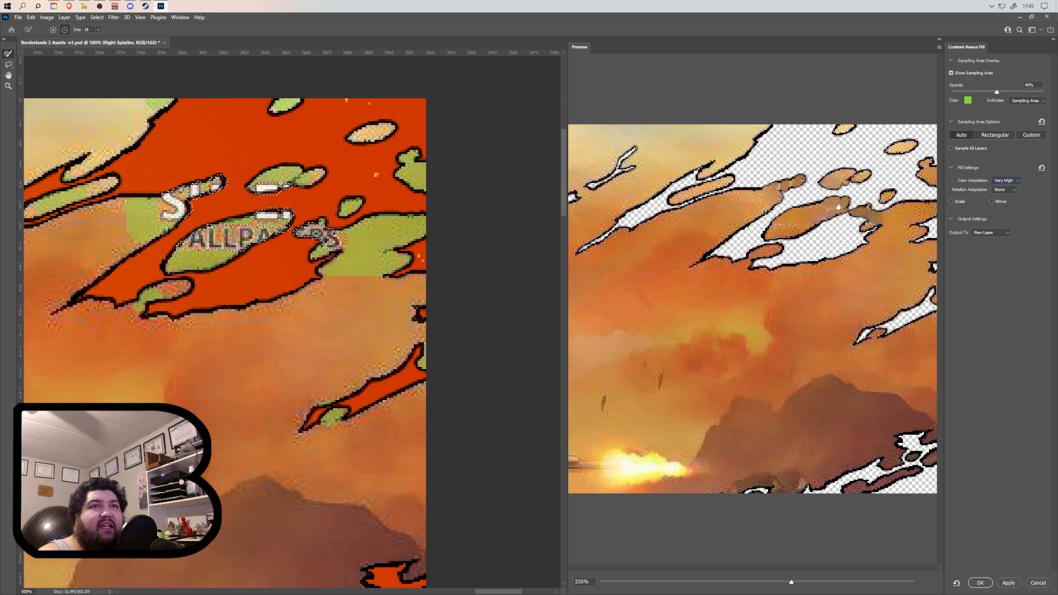
left_click(1012, 181)
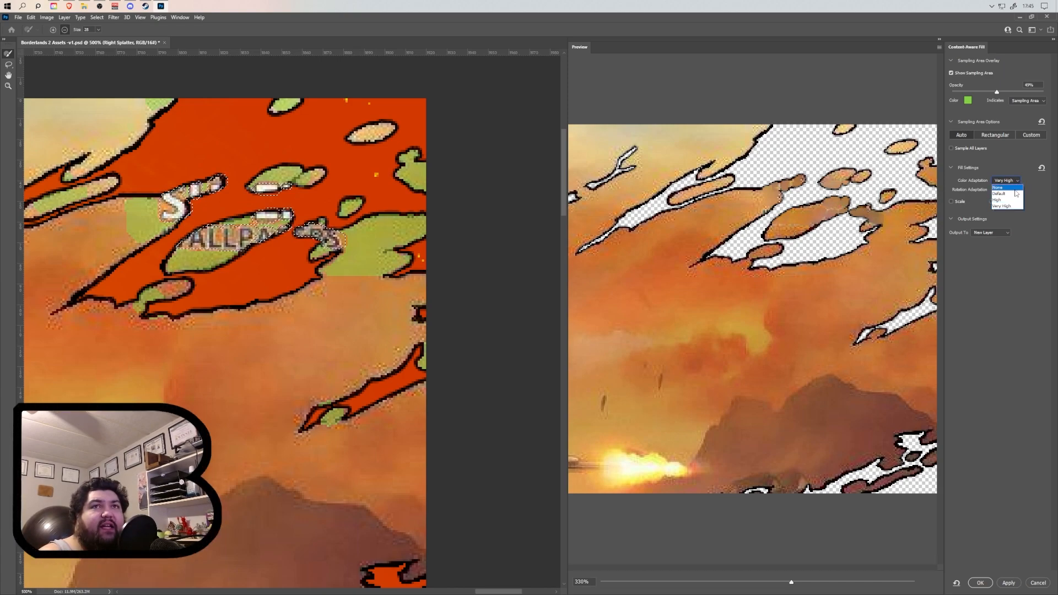
left_click(1007, 200)
left_click(1013, 182)
left_click(1010, 194)
left_click(1015, 181)
left_click(1012, 188)
left_click(1014, 182)
left_click(1012, 200)
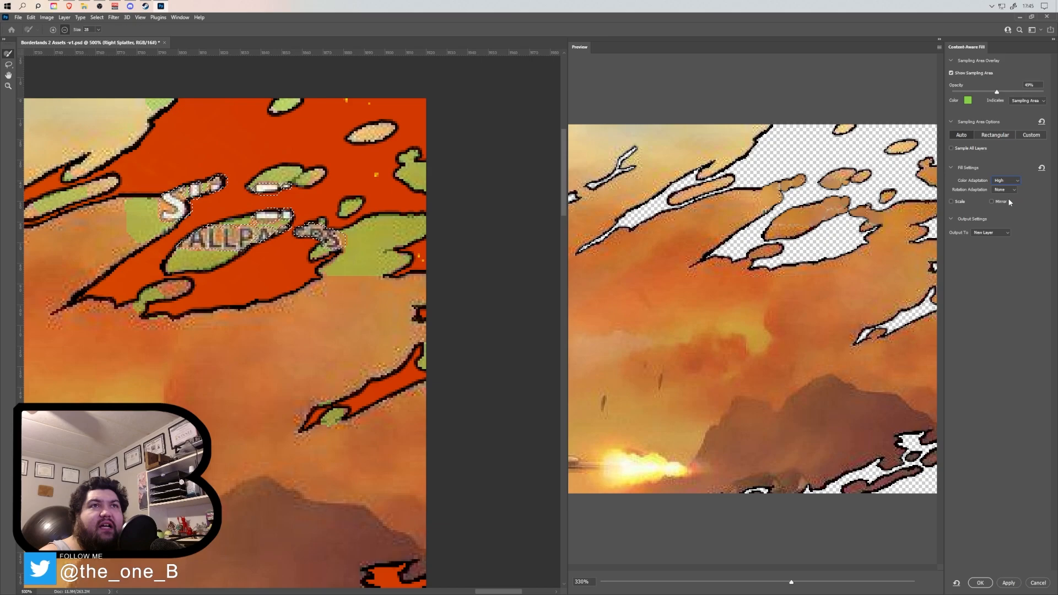
Try Low and Full Rotation Adaptation for the watermark fill and set it back to None.
left_click(1012, 190)
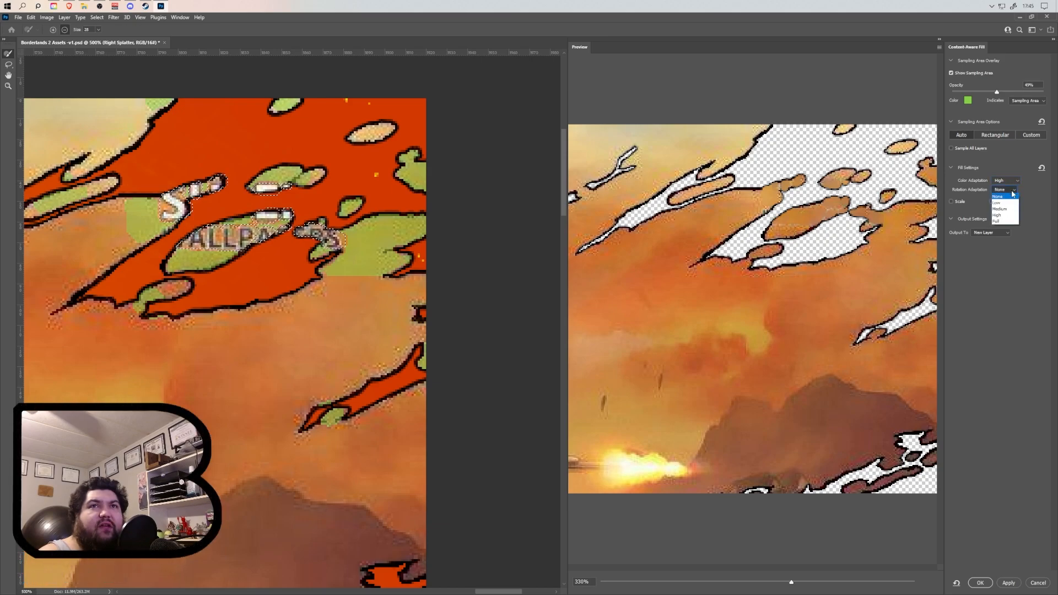
left_click(1012, 203)
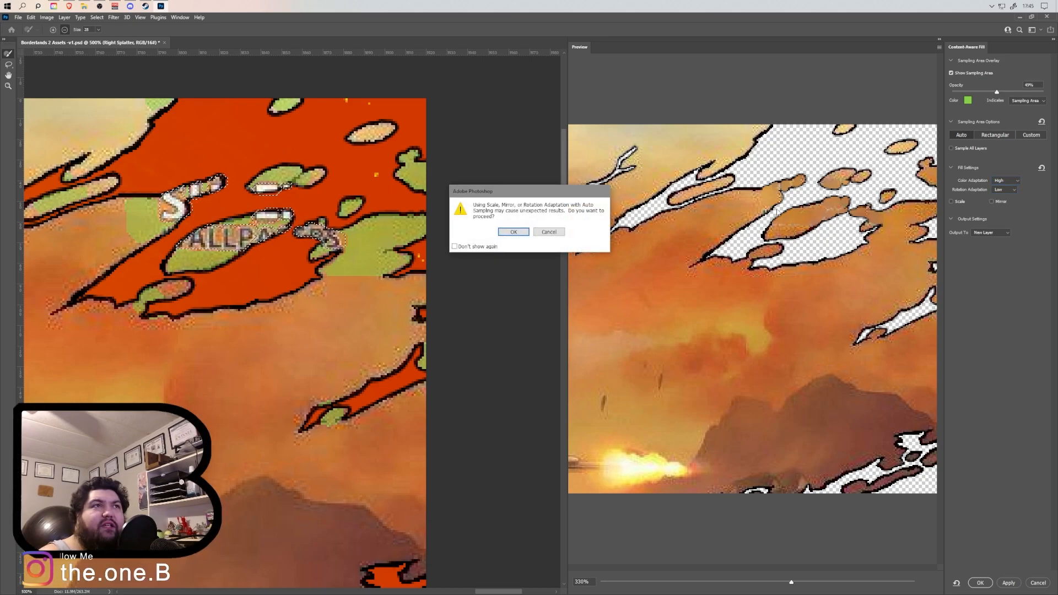
left_click(513, 232)
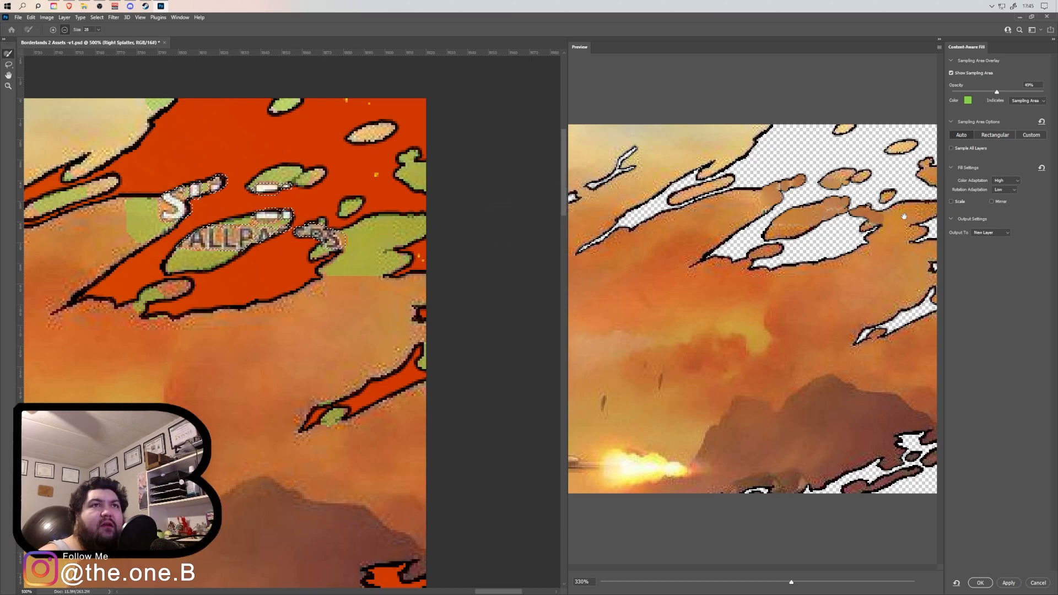
left_click(1006, 190)
left_click(1005, 223)
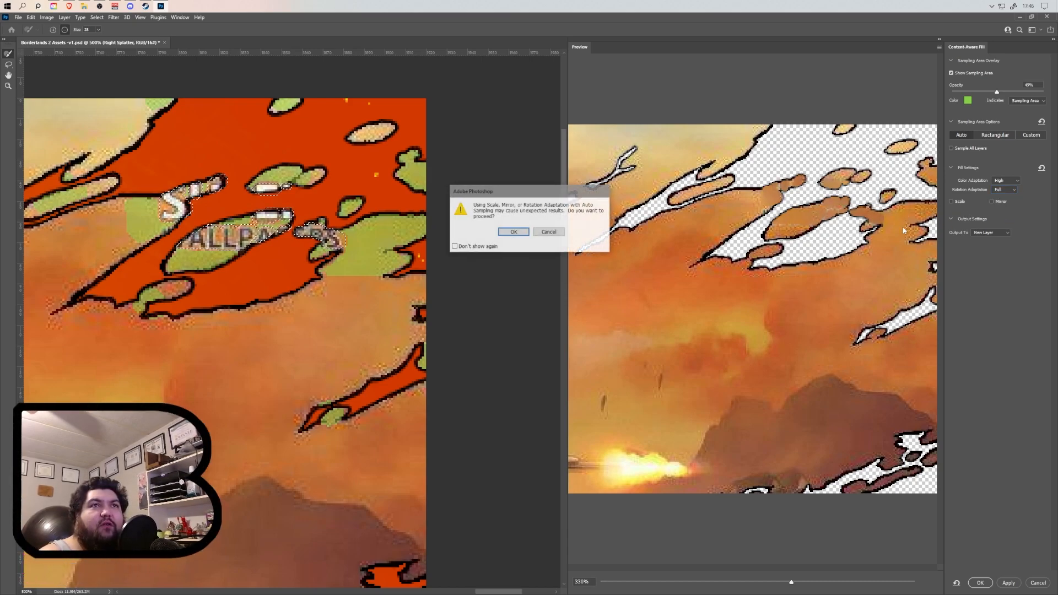
left_click(512, 232)
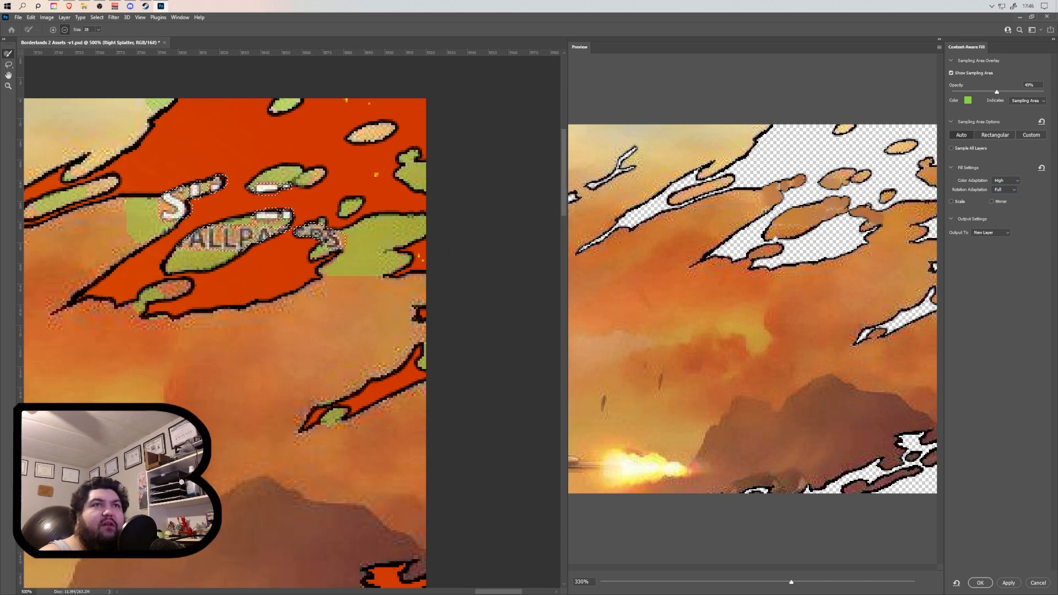
left_click(1006, 190)
left_click(1011, 196)
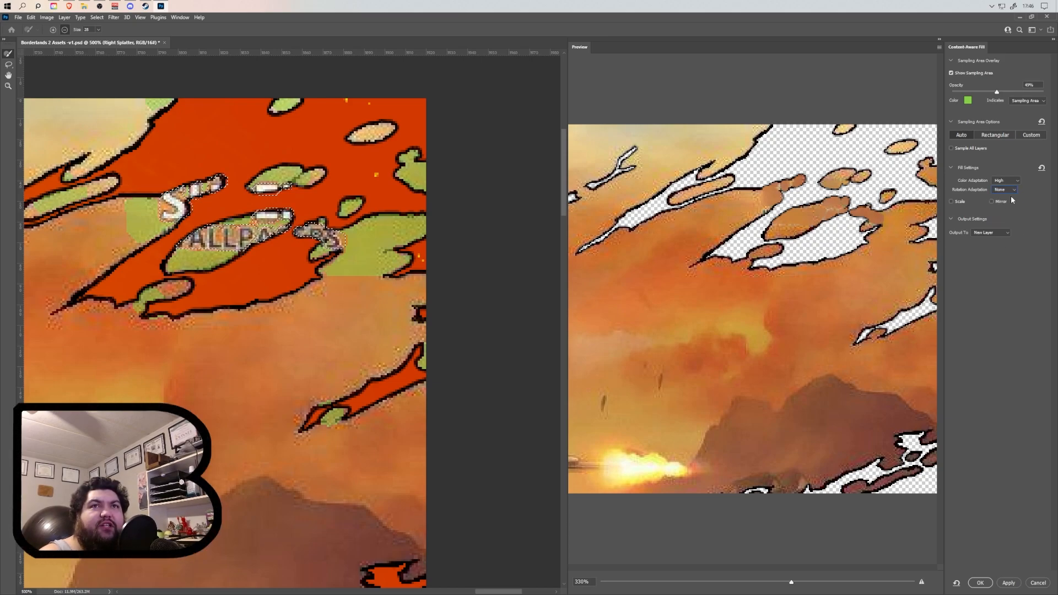
Try the Scale and Mirror options one at a time for the watermark fill, accepting the Auto Sampling warnings.
left_click(952, 202)
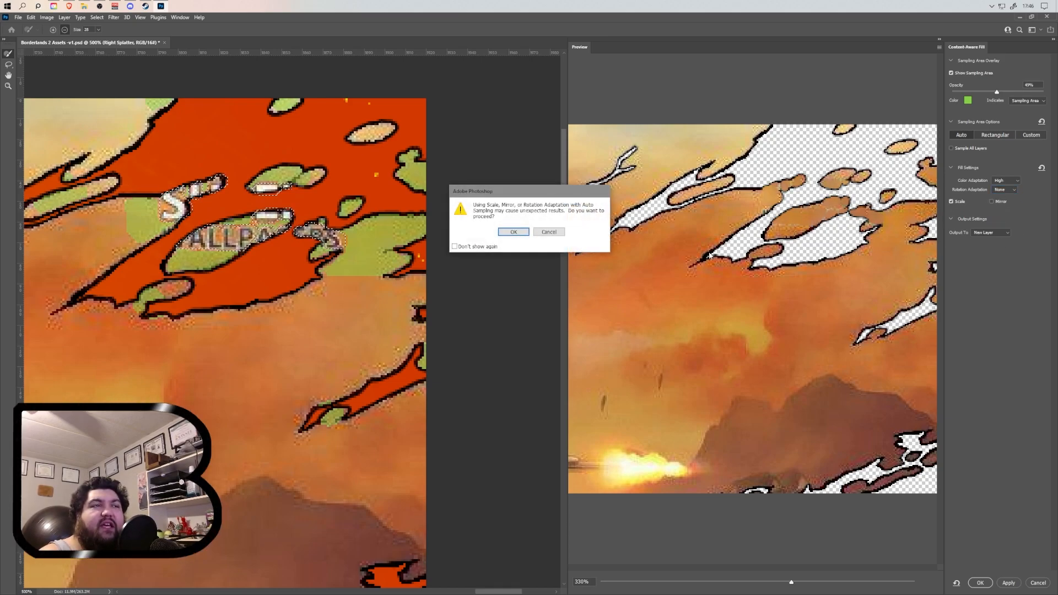
left_click(513, 232)
left_click(953, 202)
left_click(992, 202)
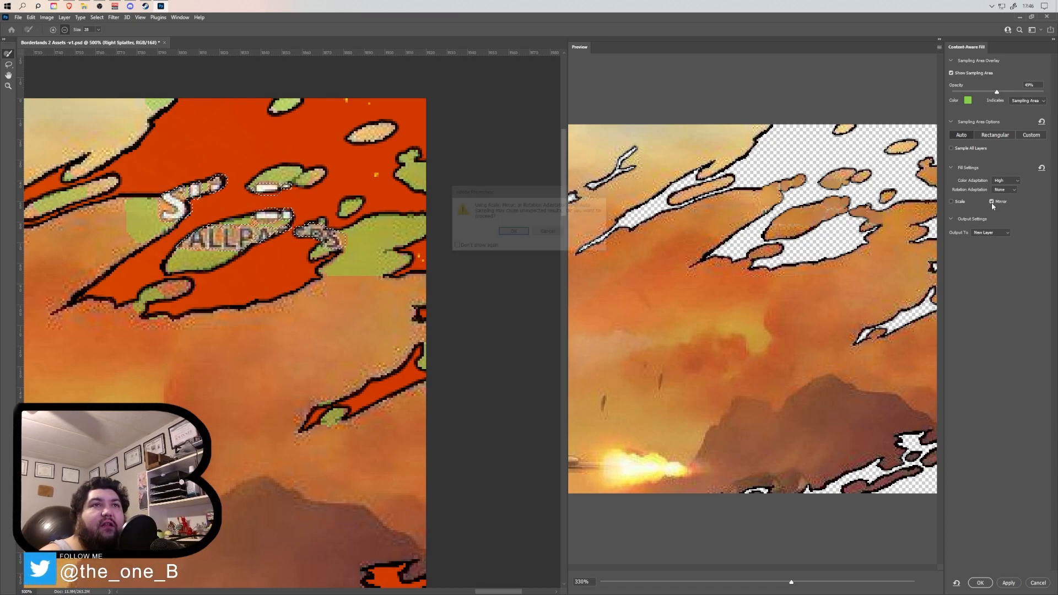
left_click(513, 231)
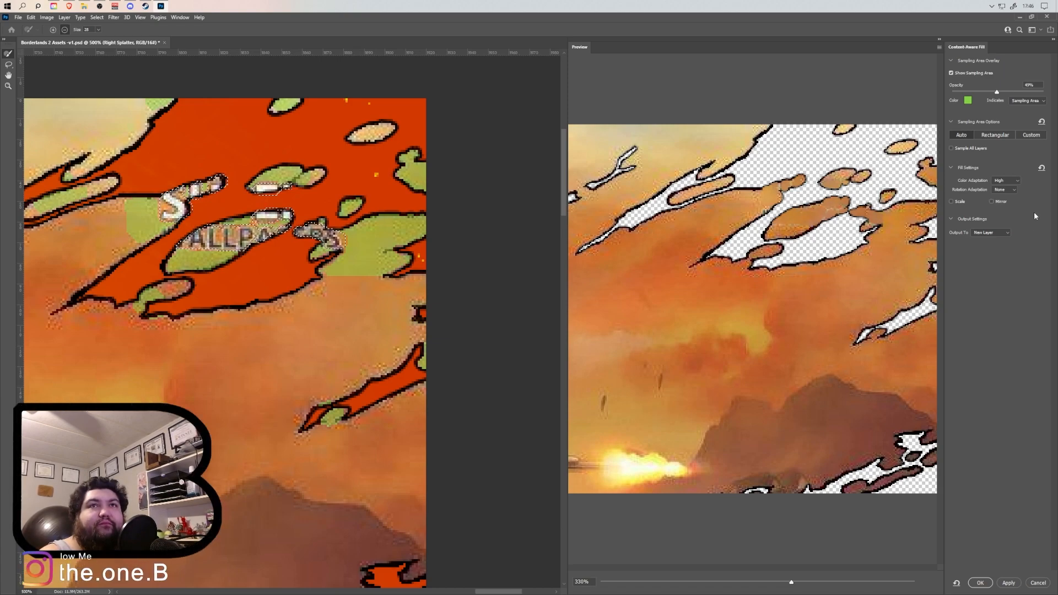
Try the Very High, Default and None Color Adaptation levels for the watermark fill.
left_click(1017, 186)
left_click(1011, 204)
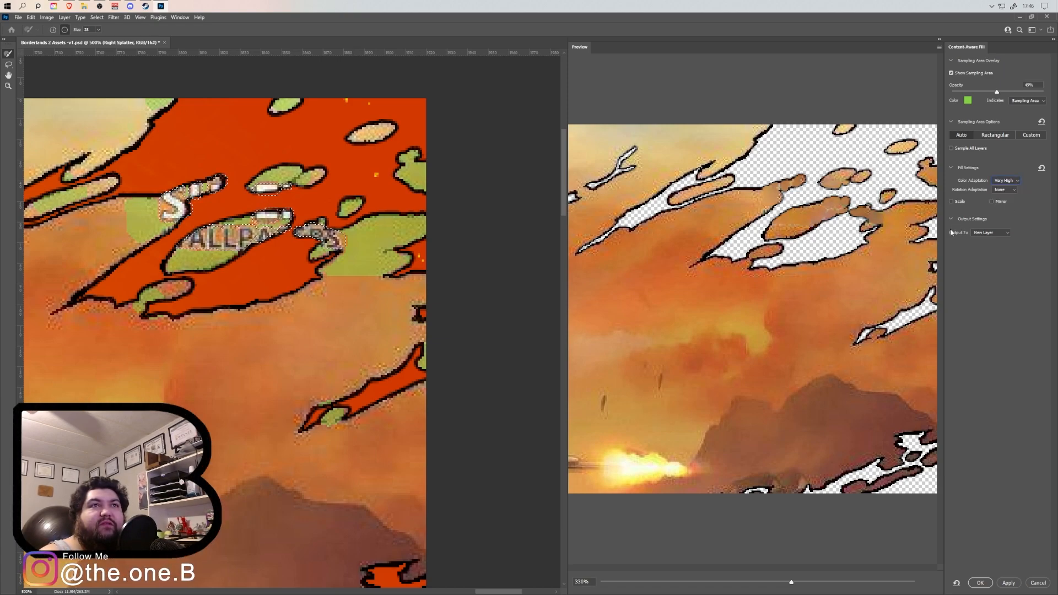
left_click(1019, 183)
left_click(1012, 182)
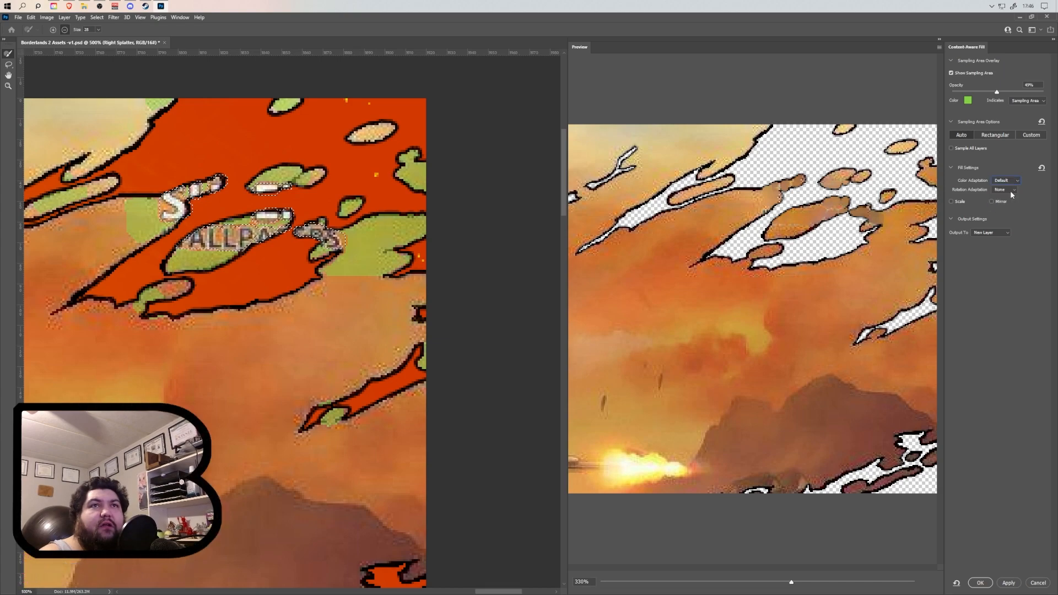
left_click(1012, 183)
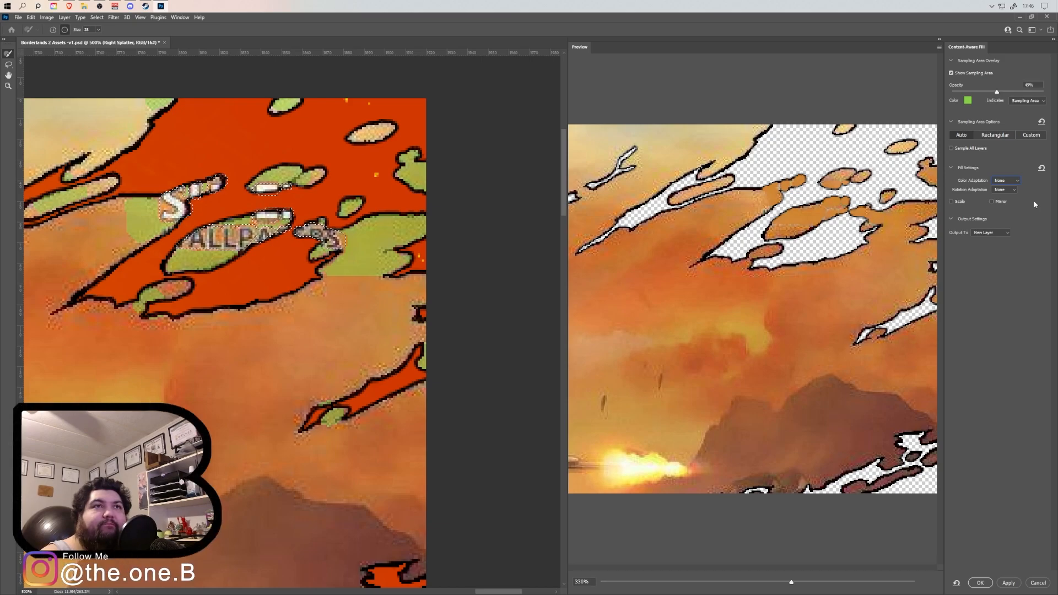
Set Color Adaptation to Default, commit the content-aware fill to a new layer, and deselect the lettering area.
left_click(1016, 180)
left_click(1014, 194)
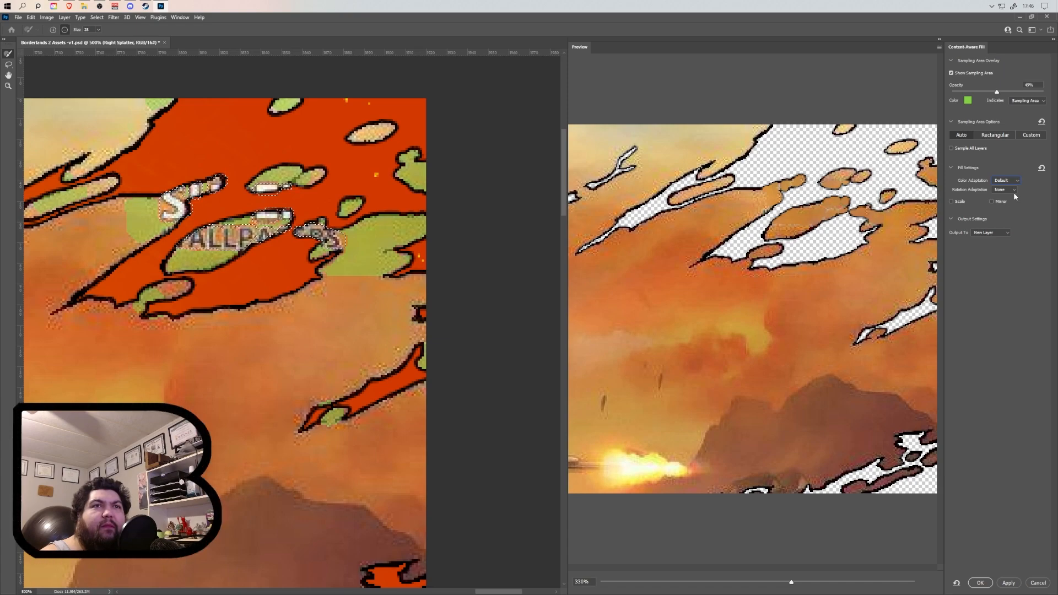
left_click(981, 583)
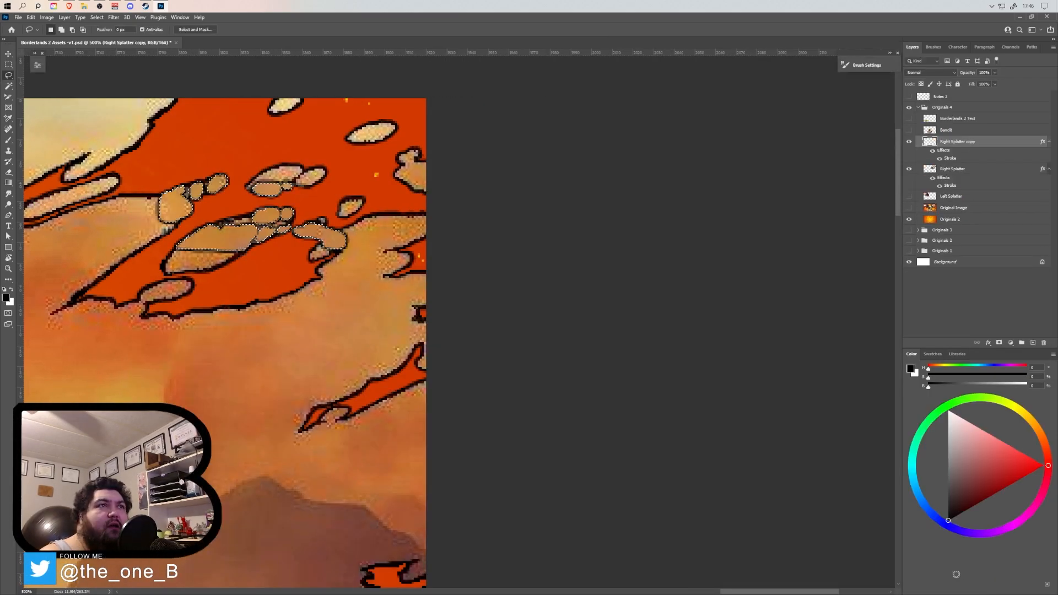
key("ctrl+d")
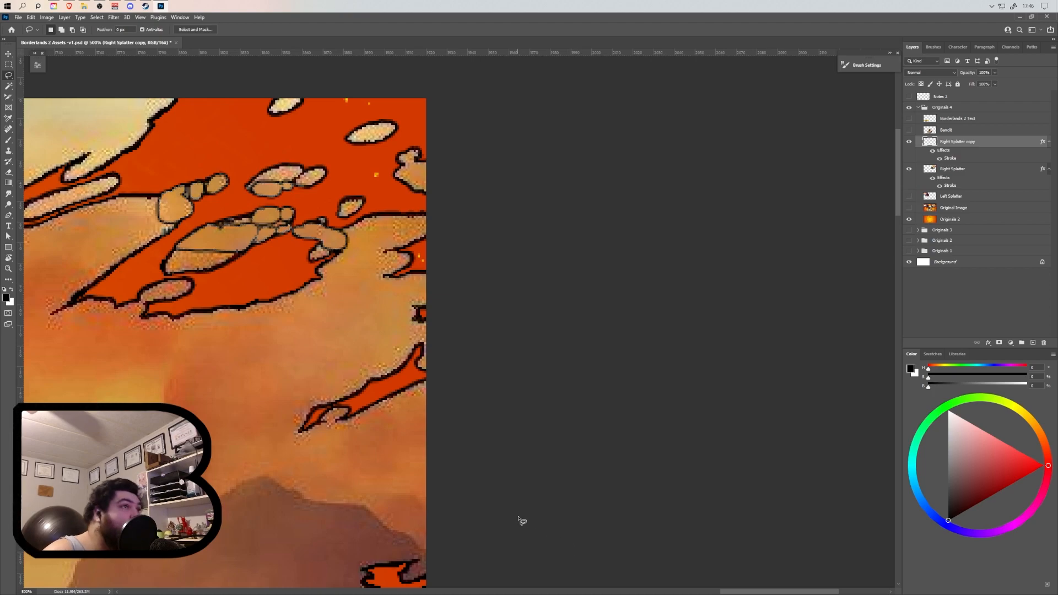
Delete the layer effects from Right Splatter copy and merge it down into the Right Splatter layer.
scroll(307, 312, "left", 5)
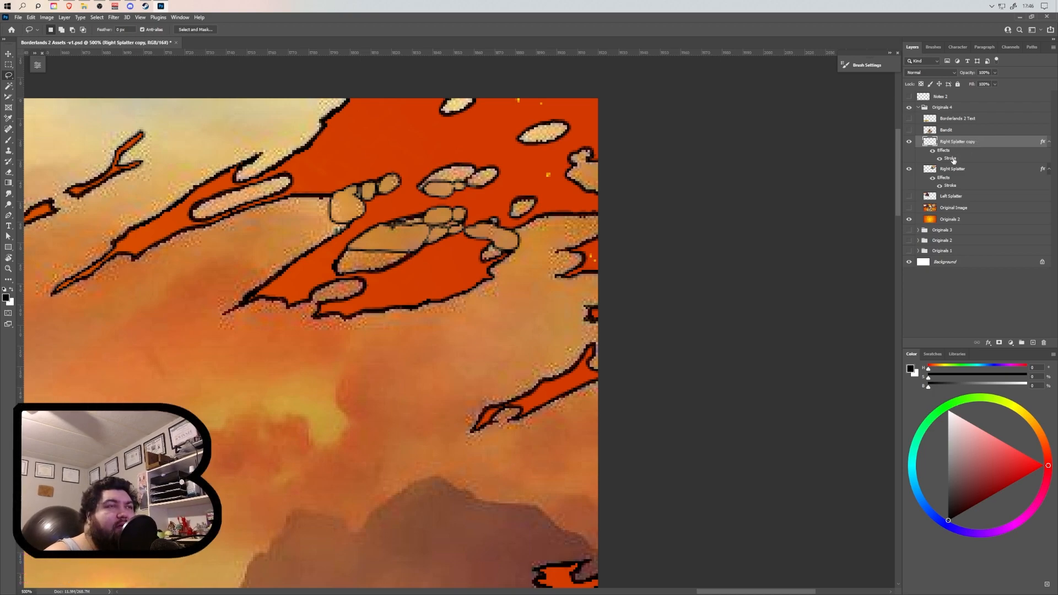
left_click_drag(1000, 226, 1044, 342)
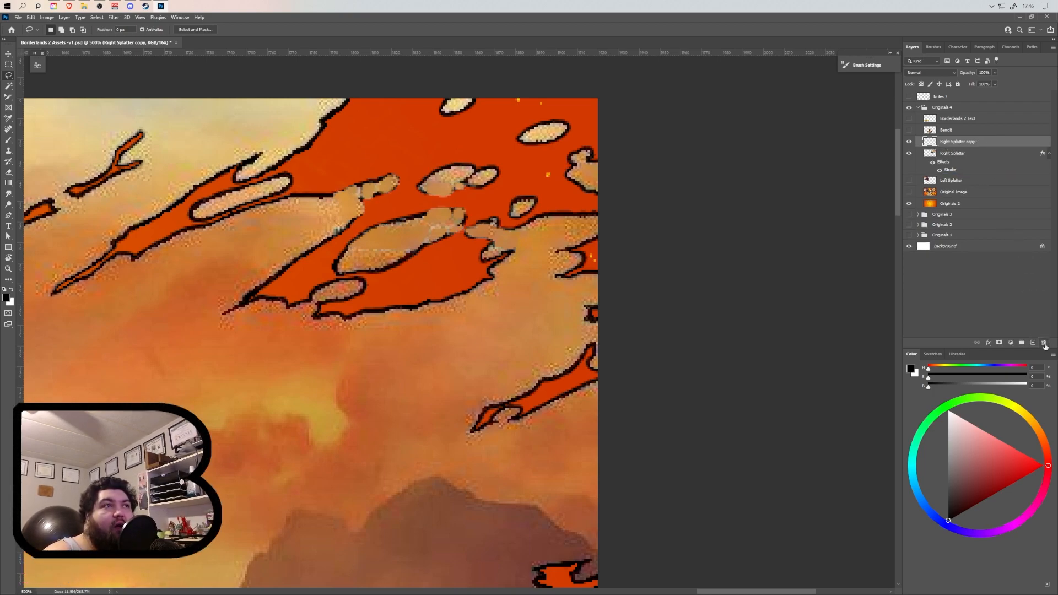
right_click(955, 143)
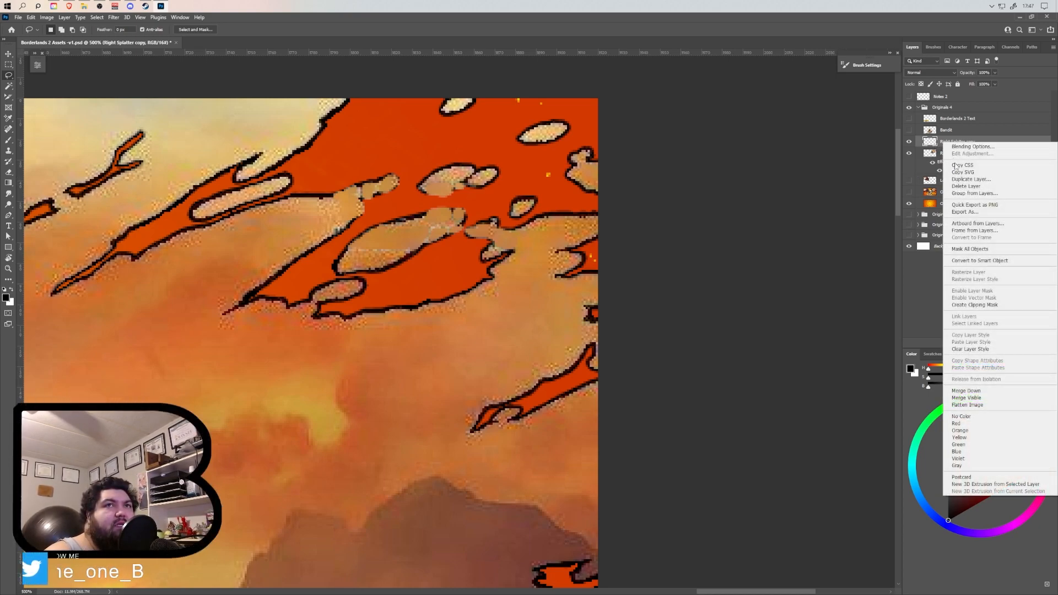
left_click(970, 390)
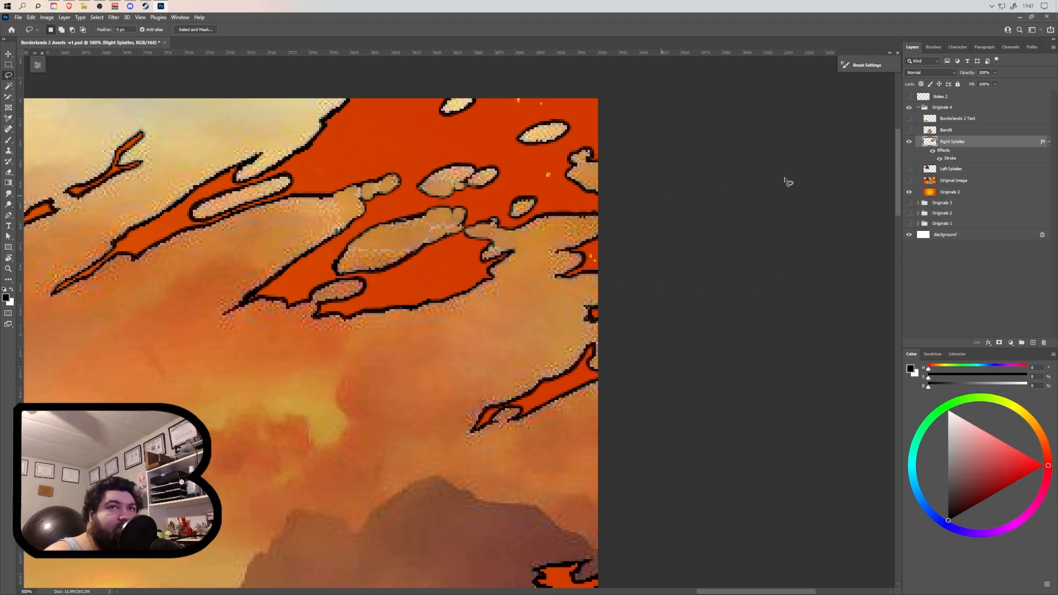
Compare the Right Splatter layer with its stroke effect hidden and shown, and inspect the filled watermark area.
left_click(939, 159)
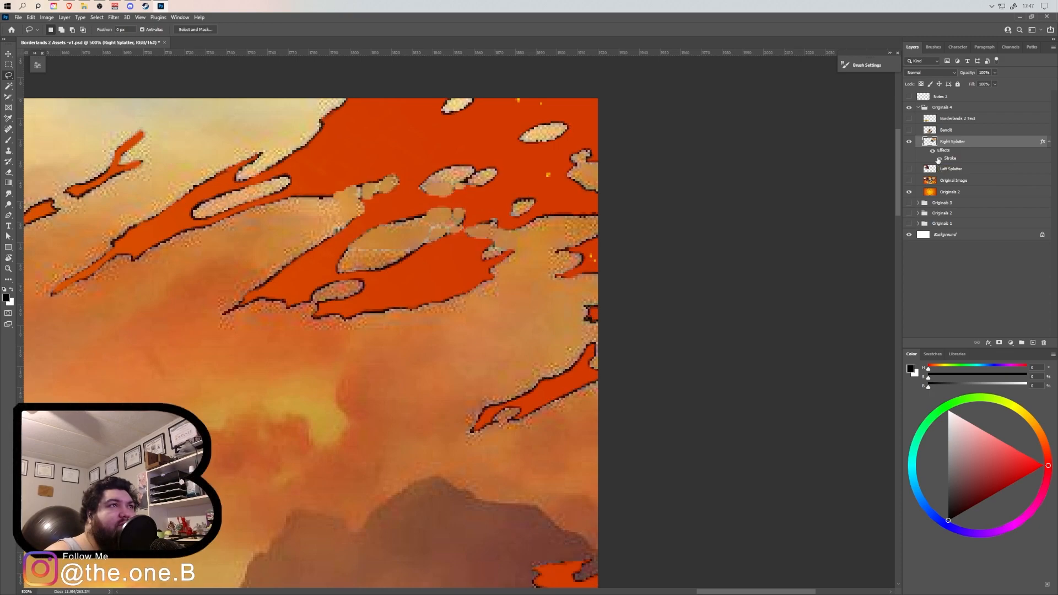
left_click(939, 159)
left_click(938, 159)
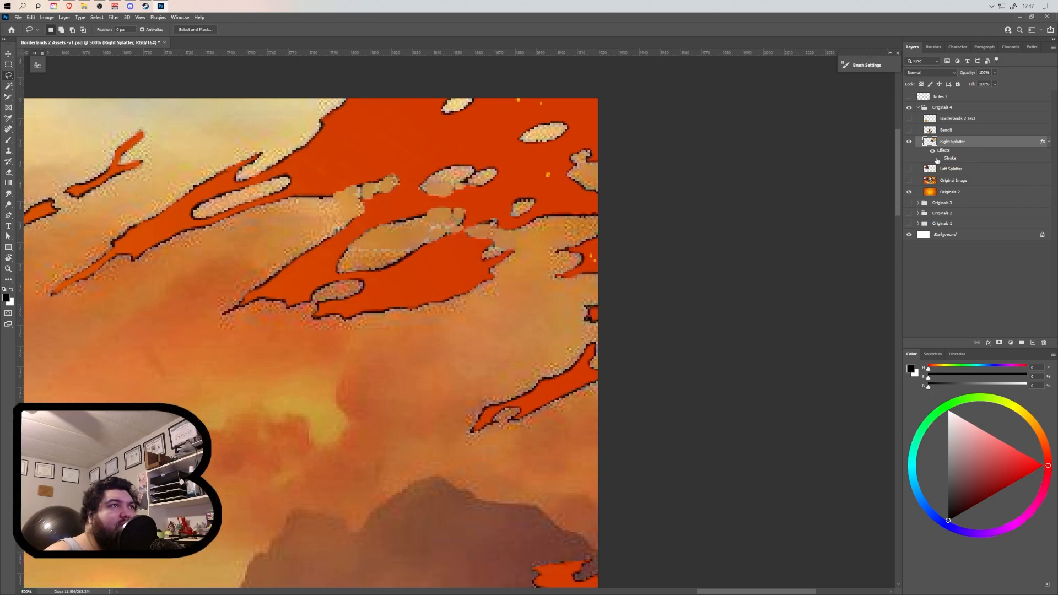
left_click(939, 159)
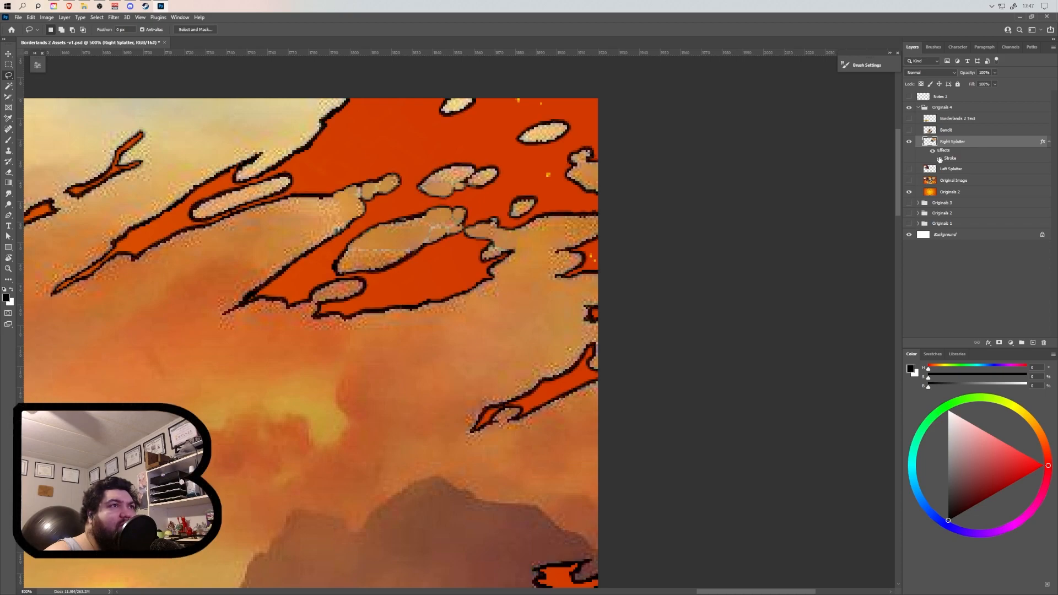
scroll(662, 237, "down", 5)
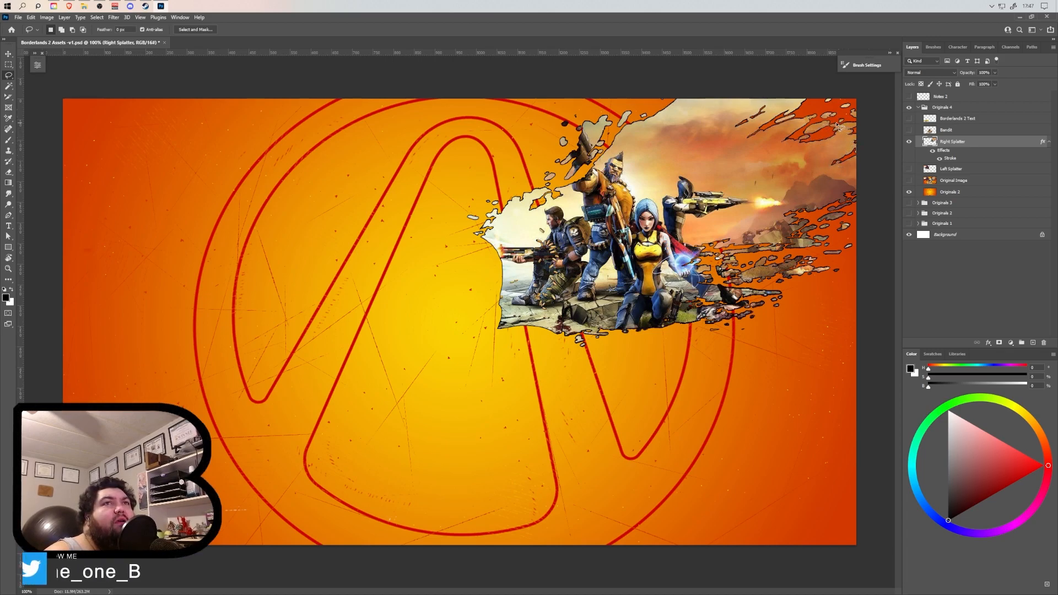
scroll(830, 180, "up", 3)
scroll(807, 167, "up", 2)
scroll(733, 176, "right", 4)
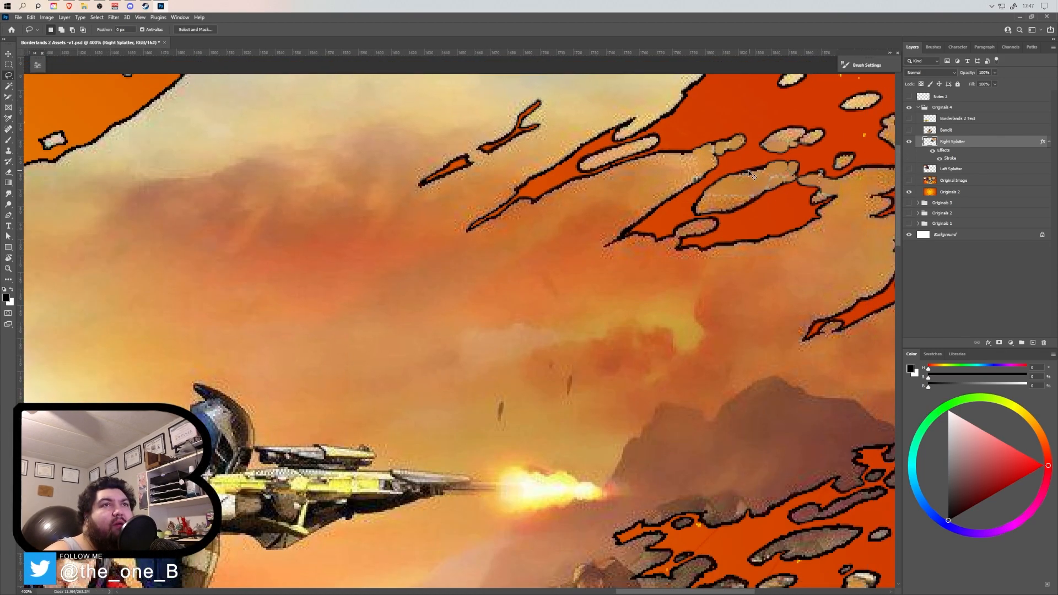
Undo the merge so that Right Splatter copy is a separate layer above Right Splatter again.
scroll(731, 178, "right", 1)
scroll(710, 188, "up", 1)
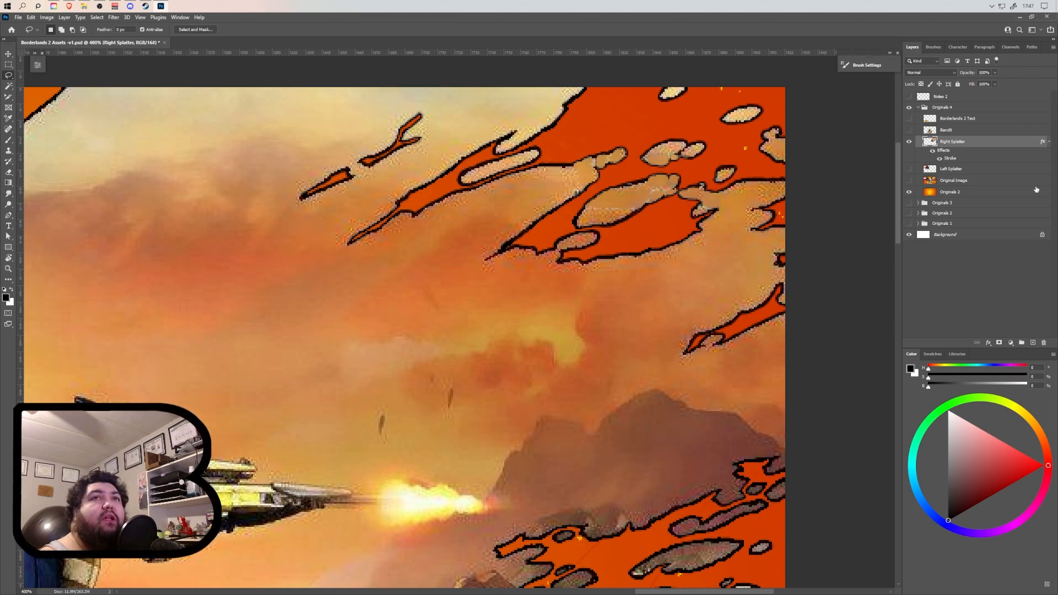
key("ctrl+z")
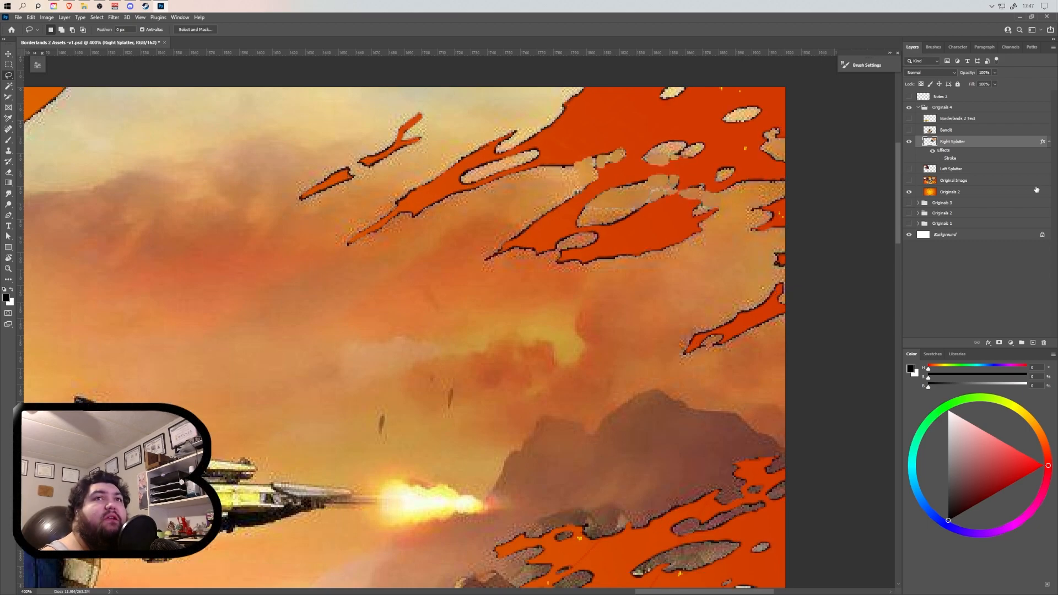
key("ctrl+j")
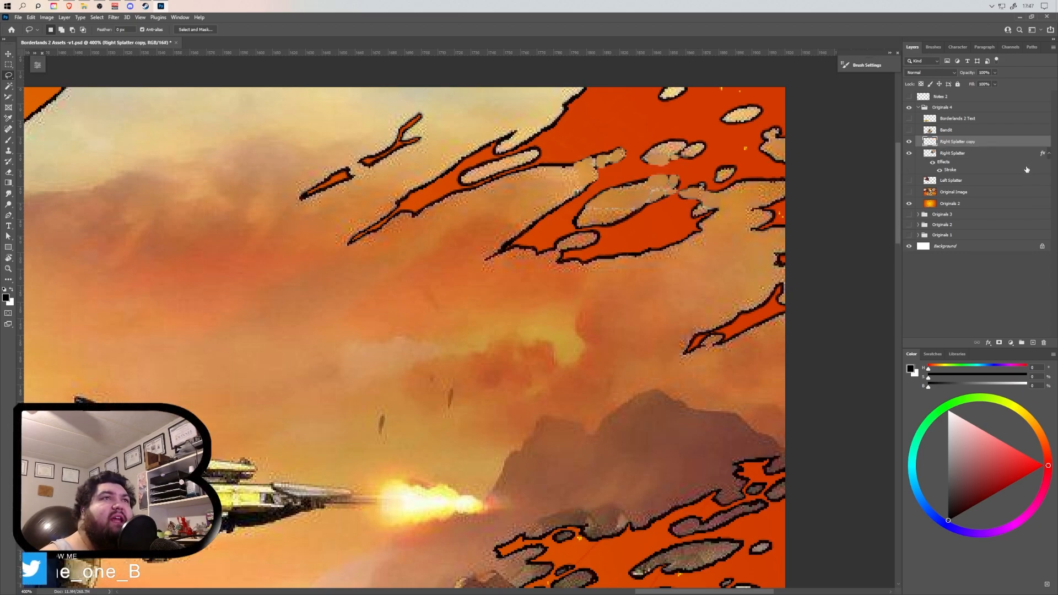
Preview blend modes such as Screen on Right Splatter copy, set it to Normal, and merge it down into Right Splatter.
left_click(954, 75)
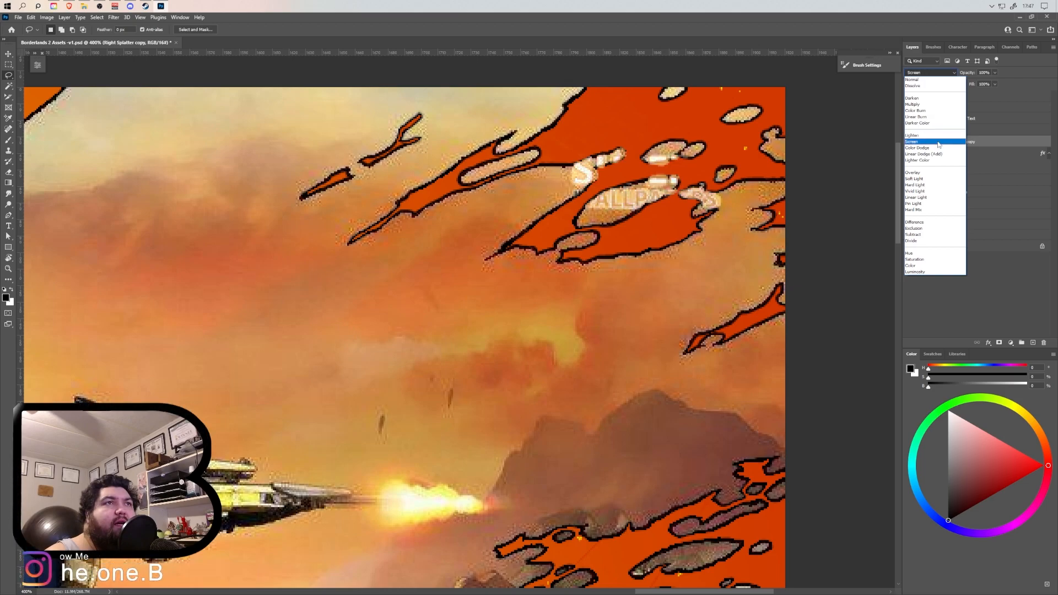
left_click(933, 80)
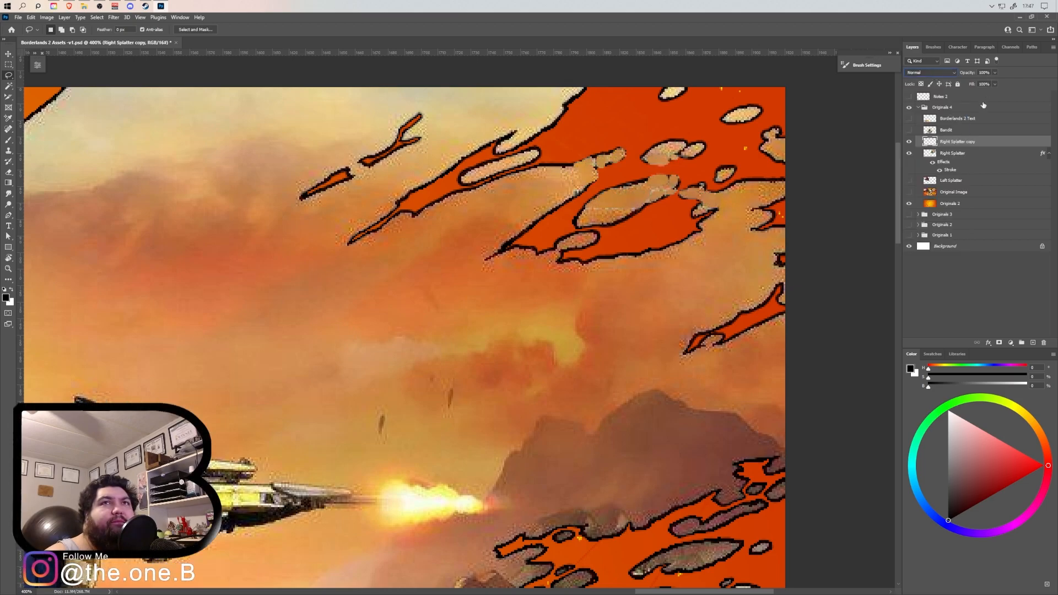
right_click(953, 145)
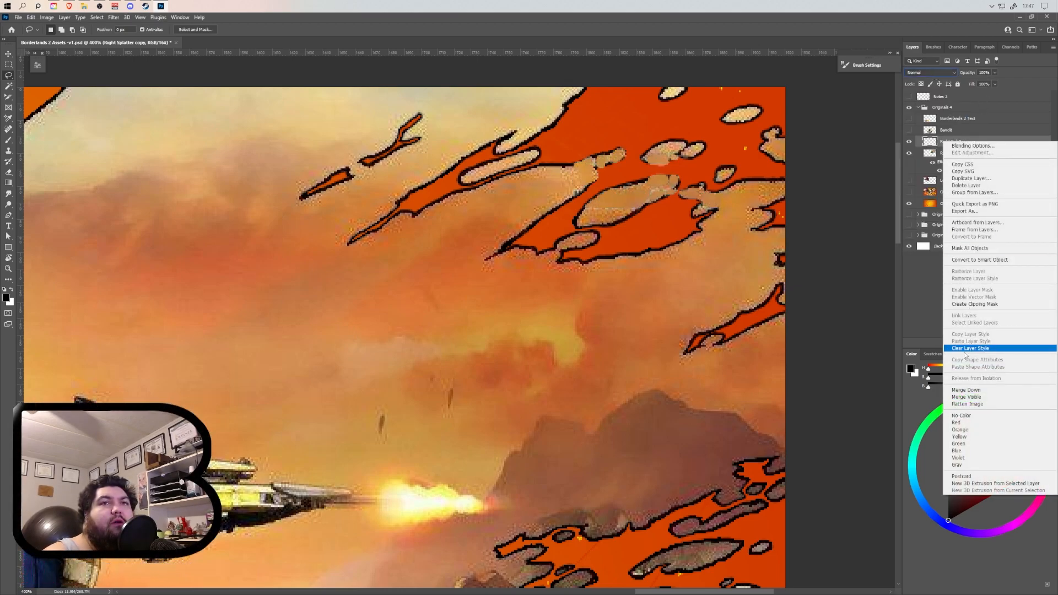
left_click(974, 390)
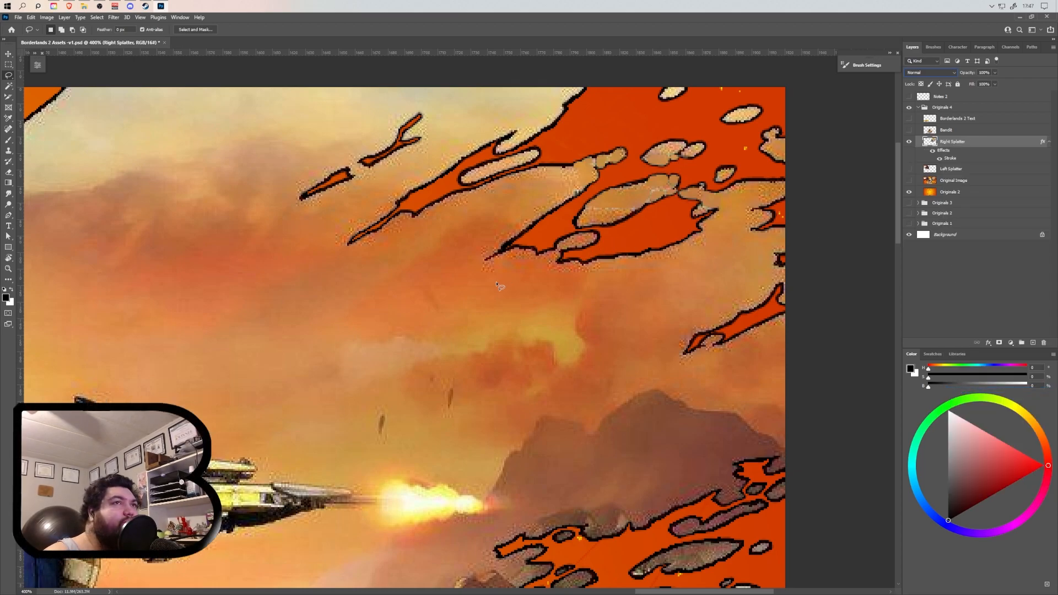
Deselect all layers, view the artwork at 100%, and make the Left Splatter layer visible.
left_click(934, 303)
key("ctrl+1")
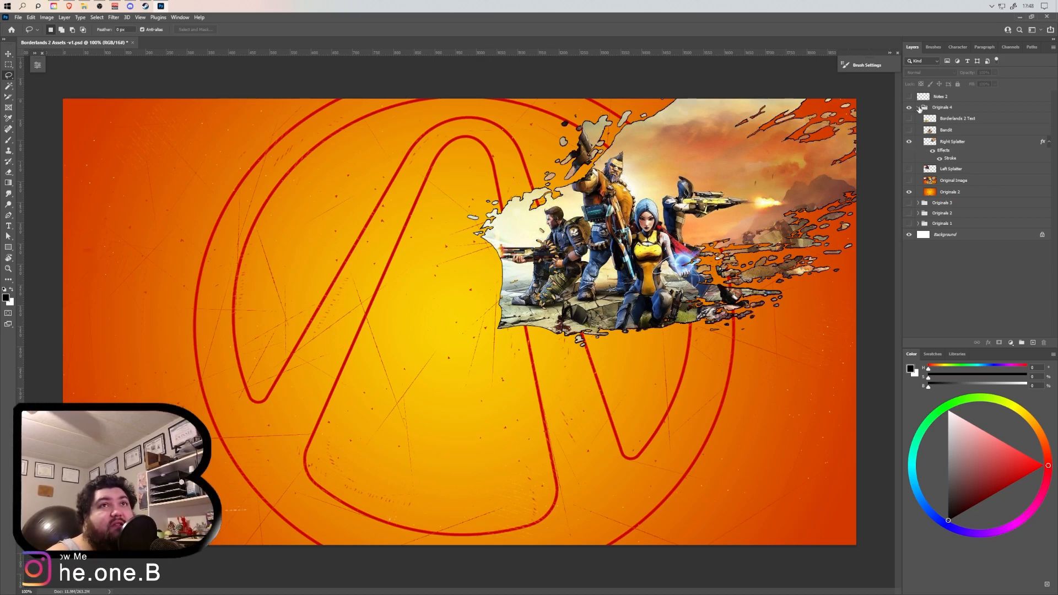
left_click(909, 169)
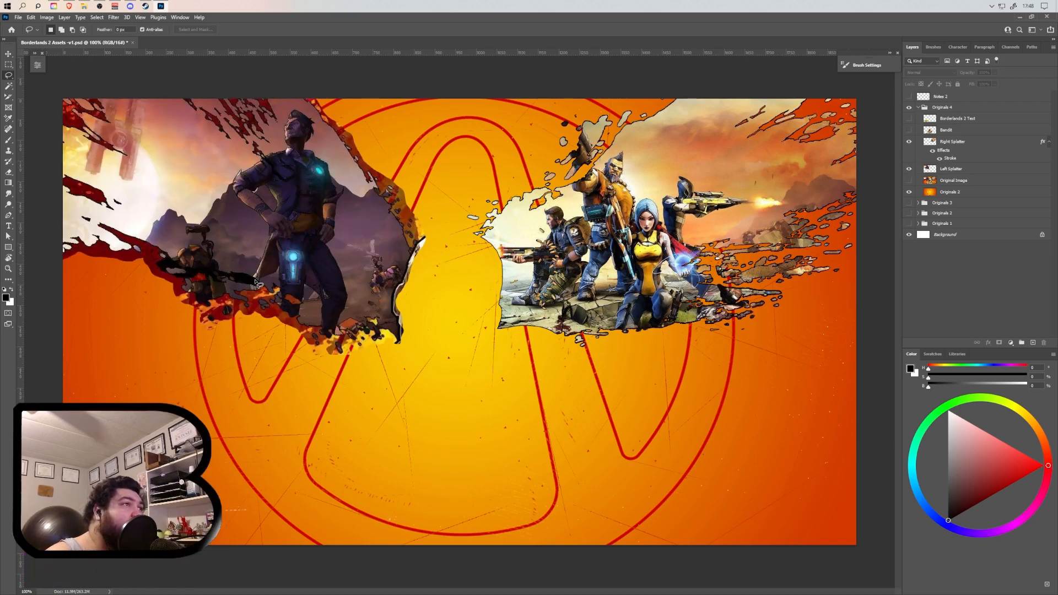
Add a black Stroke effect with Outside position, Normal blend mode and 100% opacity to the Left Splatter layer.
scroll(126, 273, "up", 1)
left_click_drag(161, 94, 180, 285)
scroll(180, 286, "left", 2)
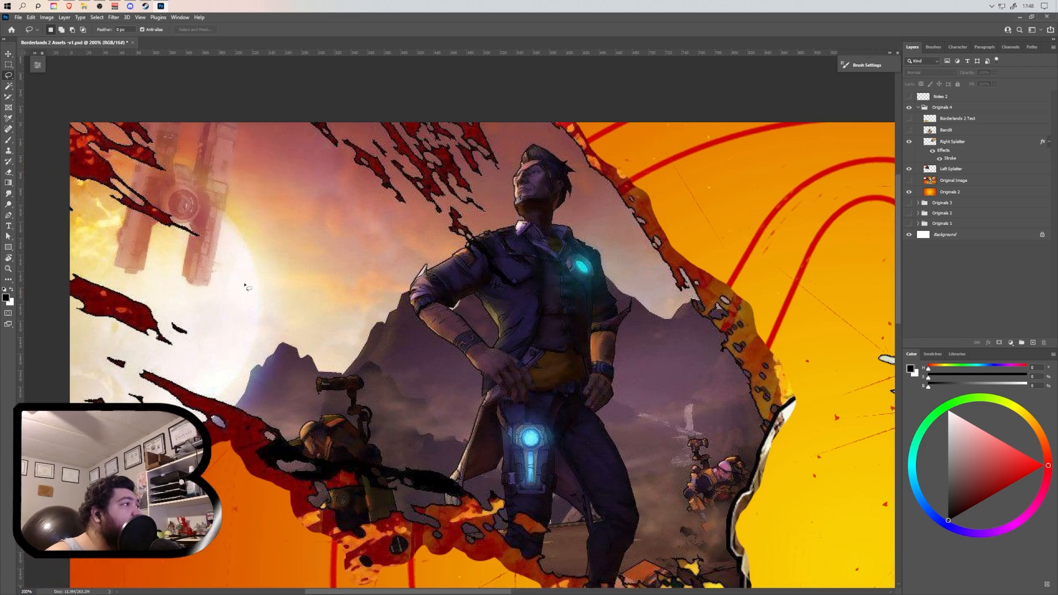
scroll(253, 278, "down", 2)
scroll(255, 279, "down", 1)
scroll(275, 279, "left", 1)
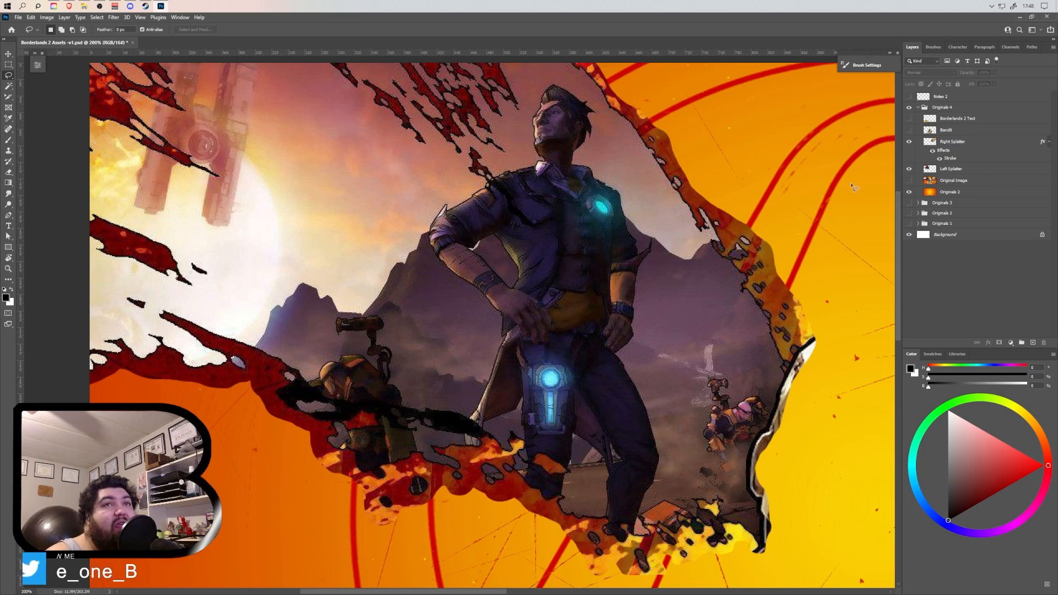
left_click(952, 170)
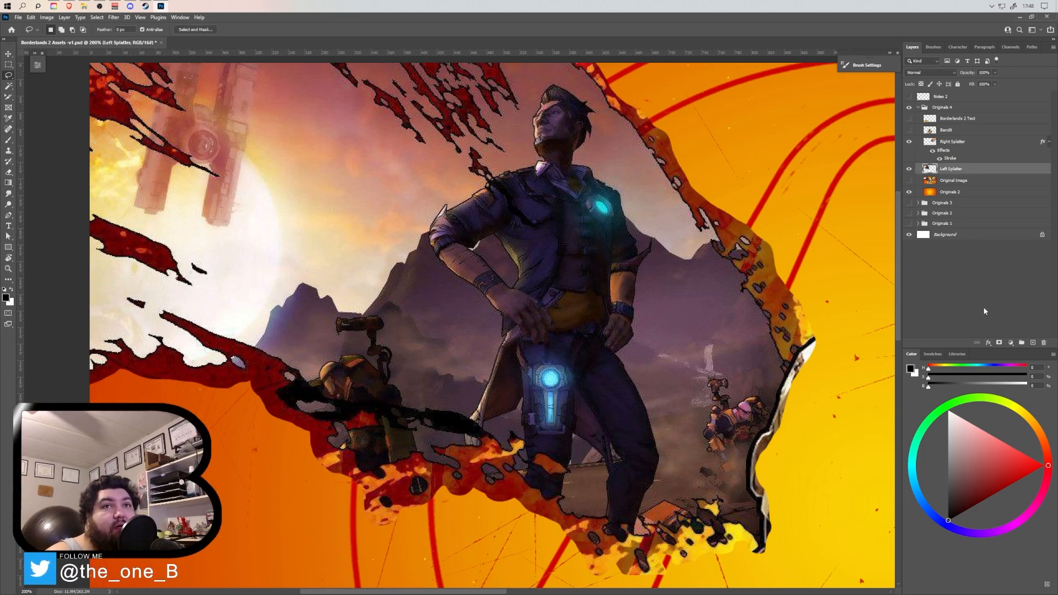
left_click(989, 343)
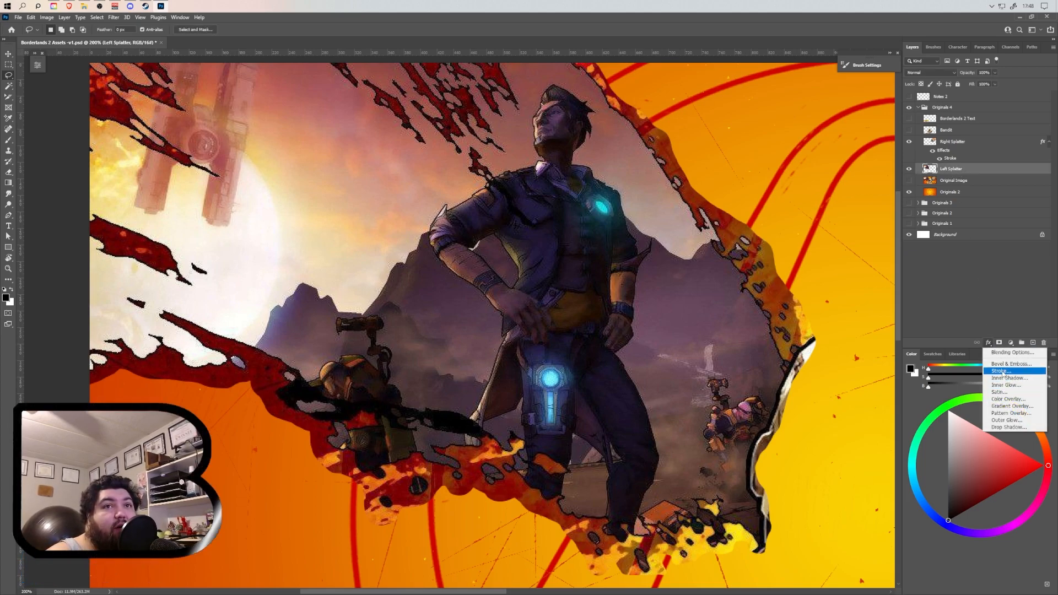
left_click(1001, 371)
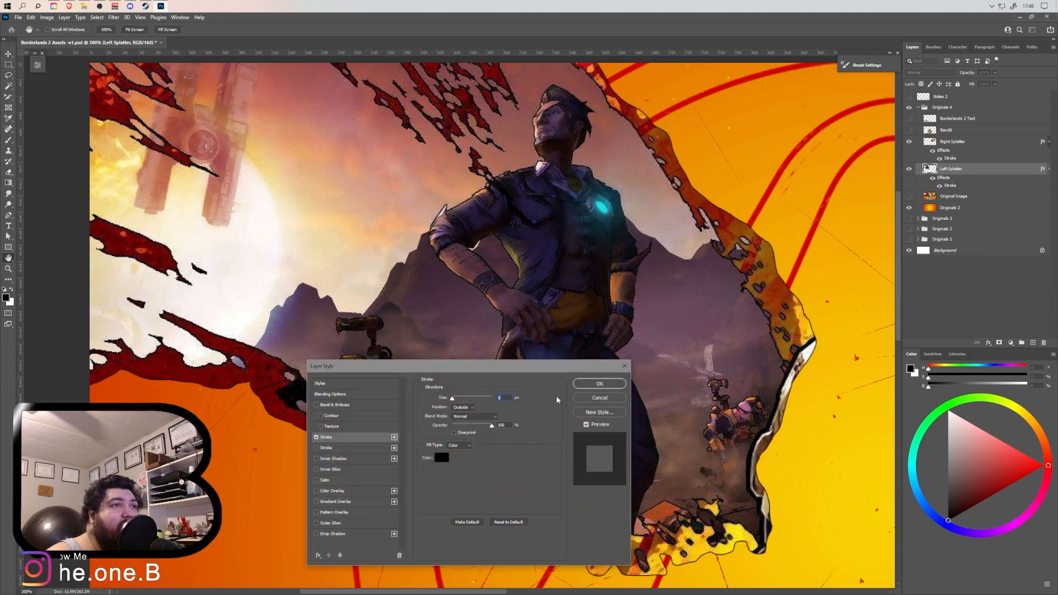
left_click(598, 384)
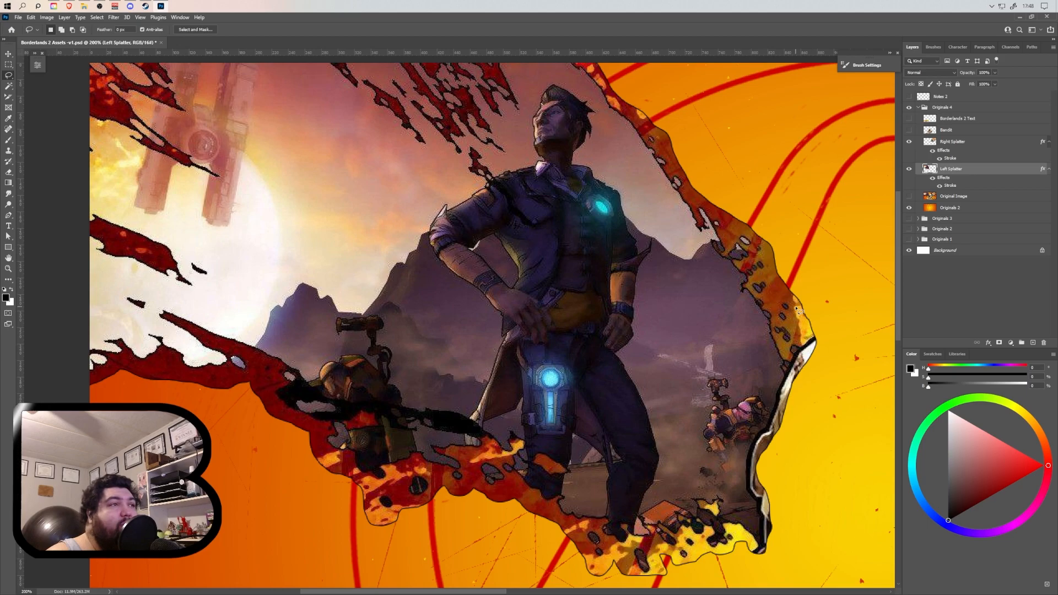
Activate the Eraser tool for the Left Splatter layer.
scroll(797, 306, "down", 1)
scroll(793, 298, "up", 1)
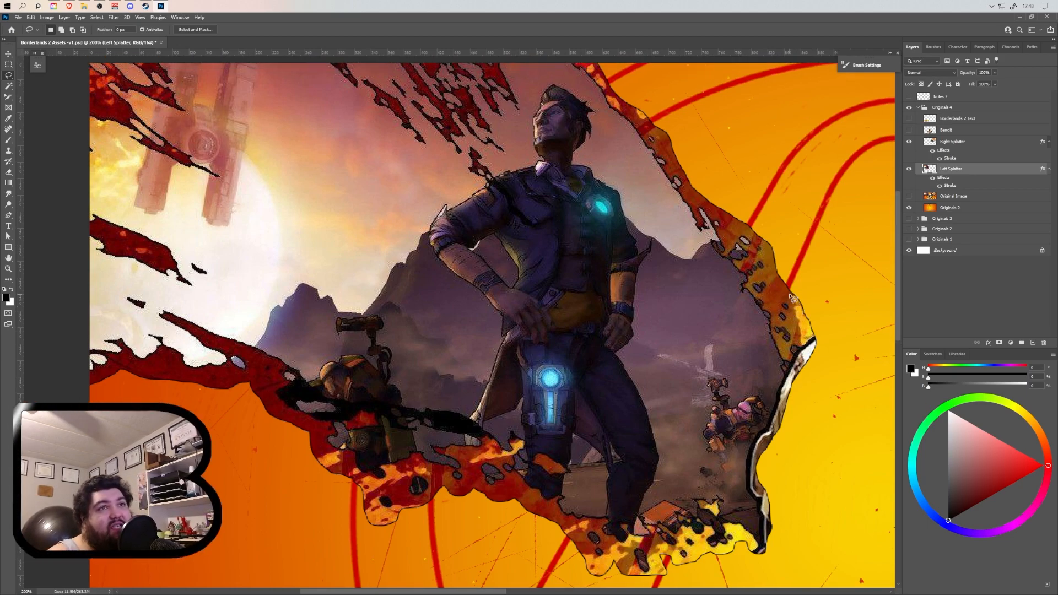
left_click(8, 174)
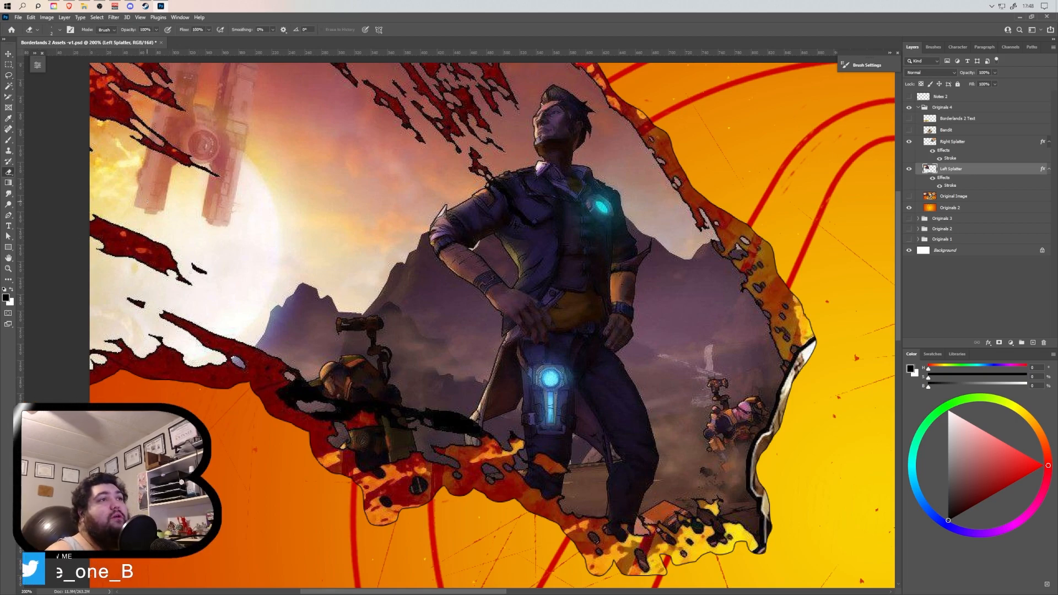
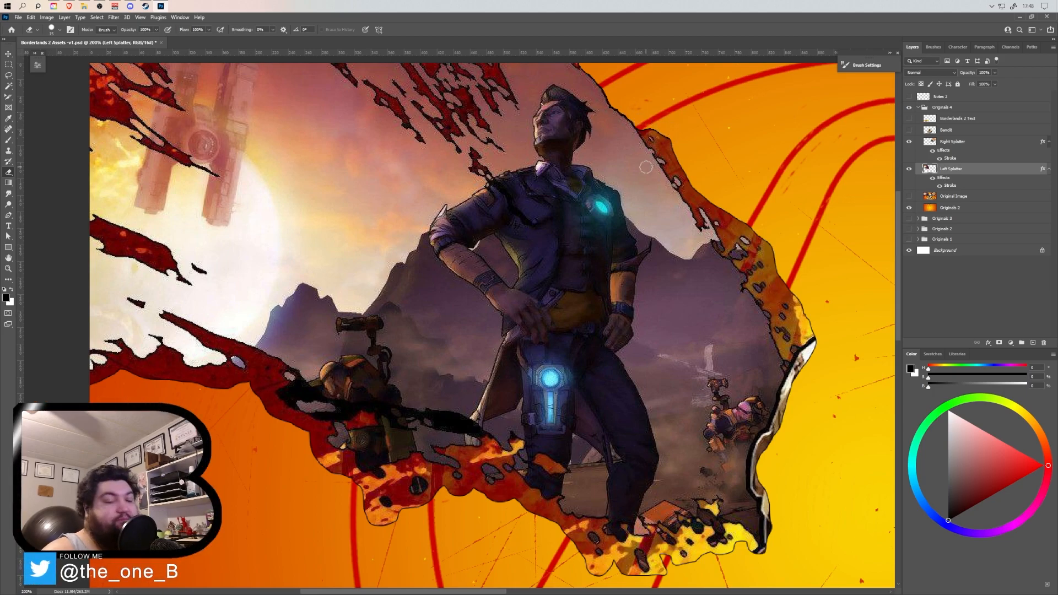
Erase the small red remnant on Left Splatter where the sky's outline meets the canvas's upper edge, using a smaller eraser.
scroll(673, 165, "up", 3)
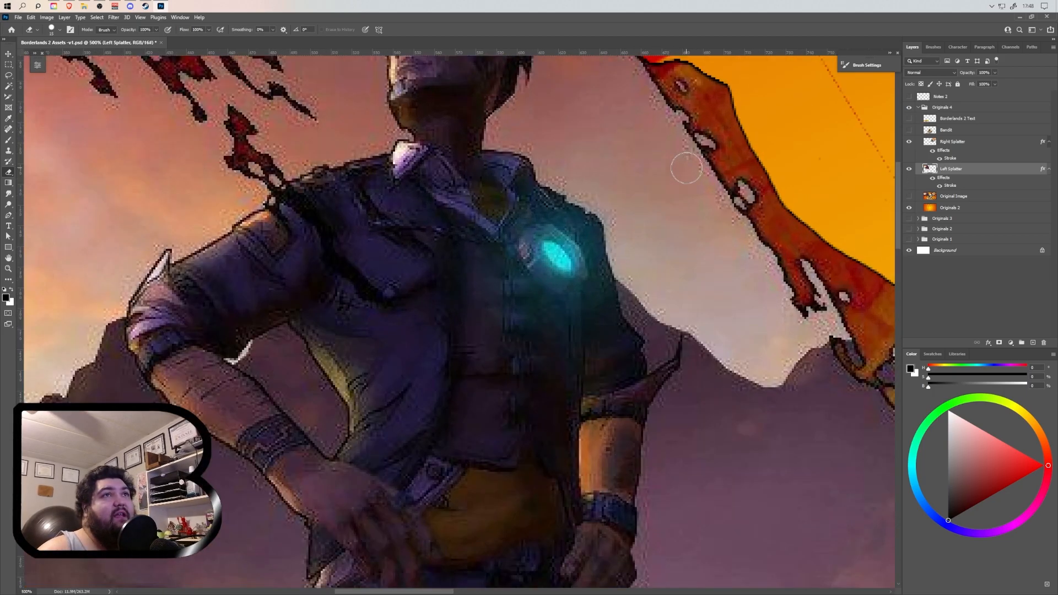
left_click_drag(678, 173, 573, 442)
key("bracketleft")
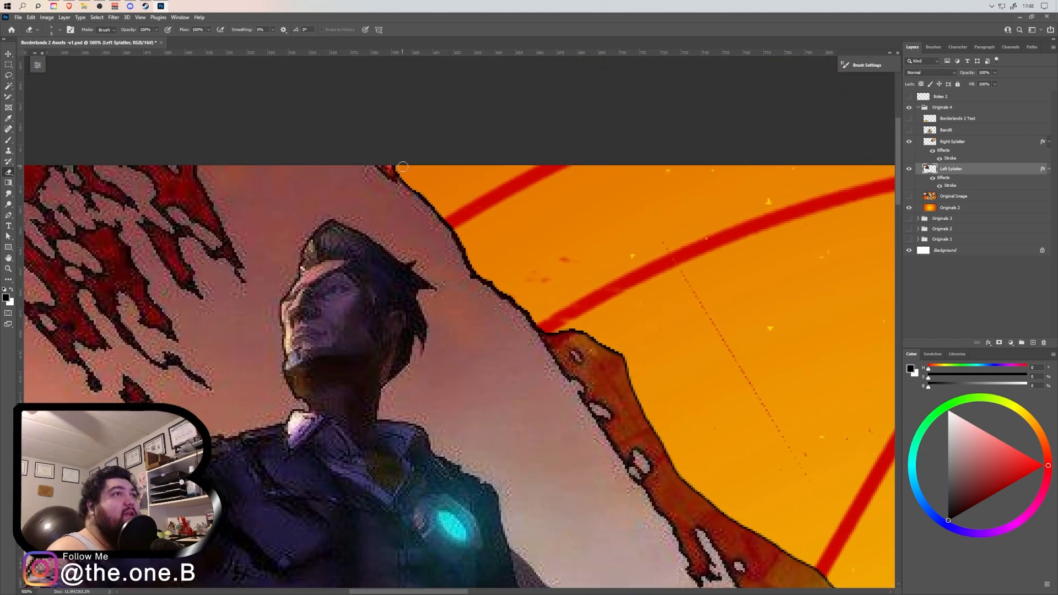
left_click(383, 164)
Erase the upper end of the red splatter strip along the sky's outline beside the man's head, adjusting the eraser size as needed.
key("bracketleft")
key("bracketleft")
key("bracketleft")
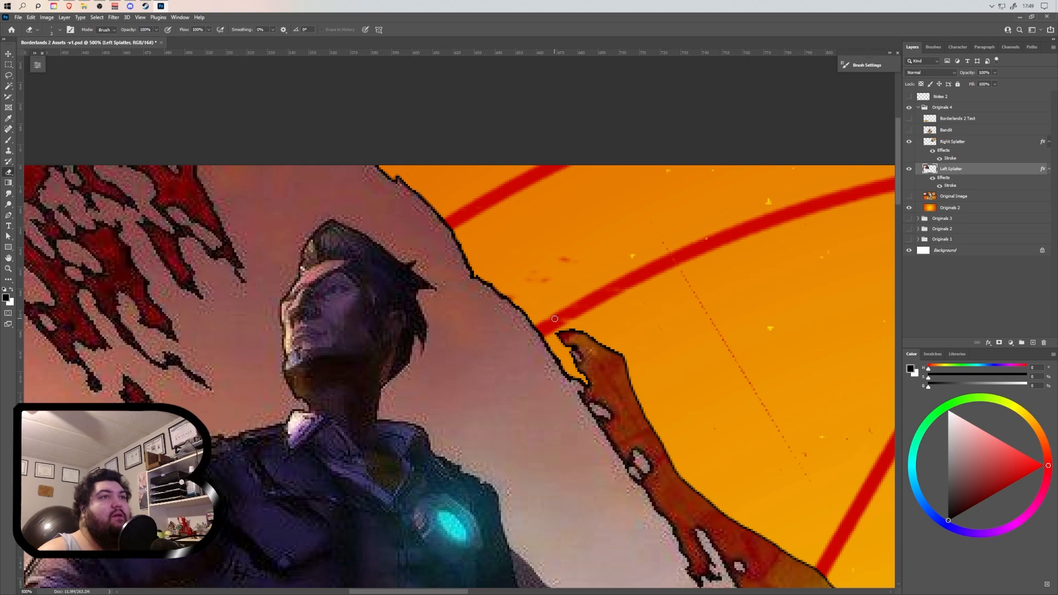
key("]")
mouse_move(560, 332)
left_mouse_down()
mouse_move(582, 347)
mouse_move(570, 326)
mouse_move(611, 357)
mouse_move(610, 334)
mouse_move(626, 362)
mouse_move(584, 339)
mouse_move(640, 393)
mouse_move(591, 373)
left_mouse_up()
key("]")
key("]")
key("]")
key("]")
key("]")
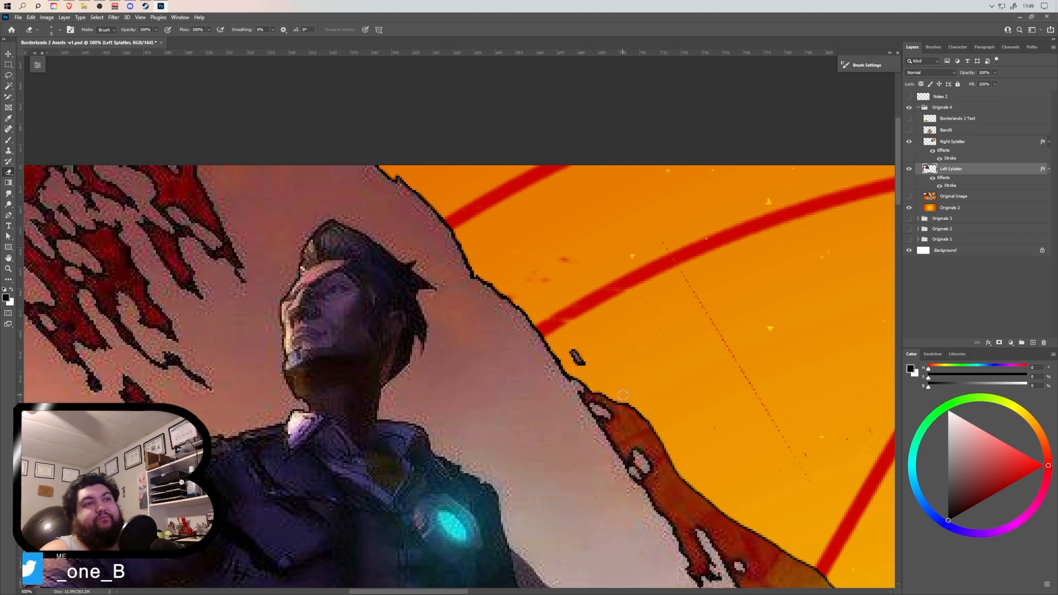
Save the Borderlands 2 Assets document.
left_click(18, 17)
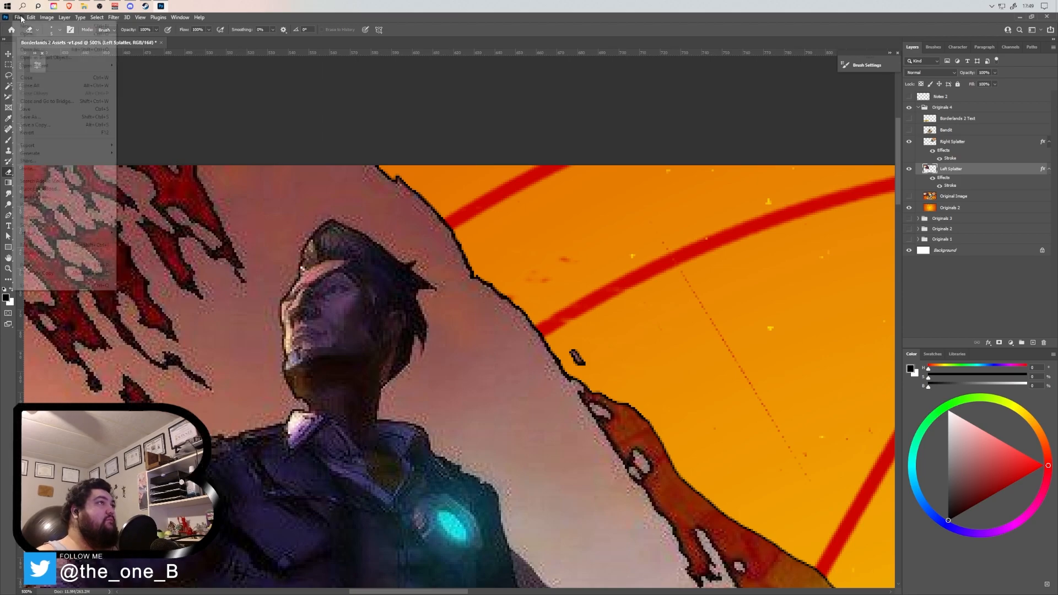
left_click(33, 110)
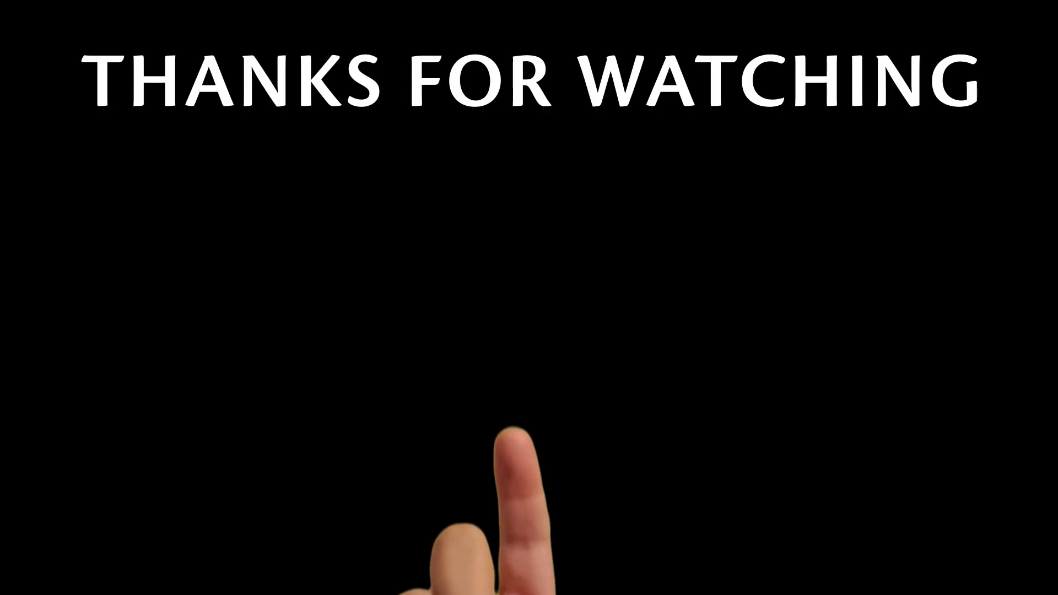